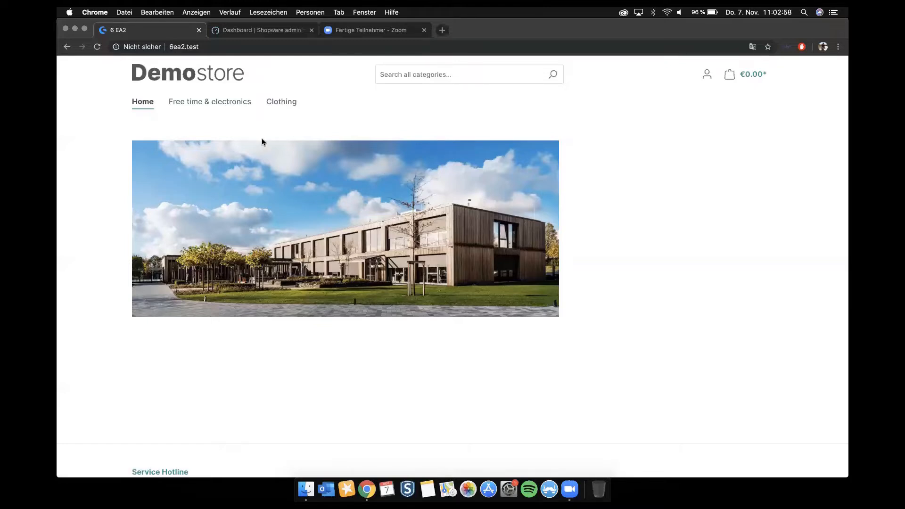
Step: Search the storefront for "review" and open the product "Main product with reviews"
{"action": "left_click", "coordinate": [423, 72]}
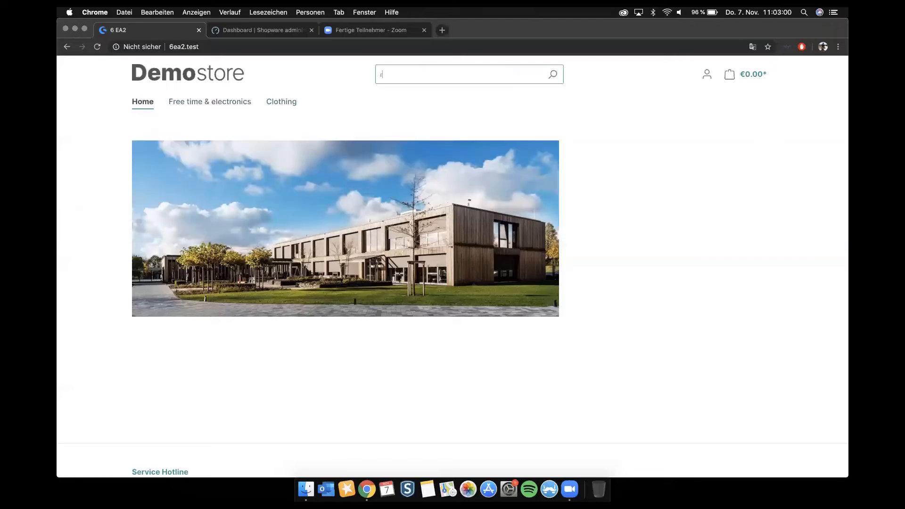
{"action": "type", "text": "review"}
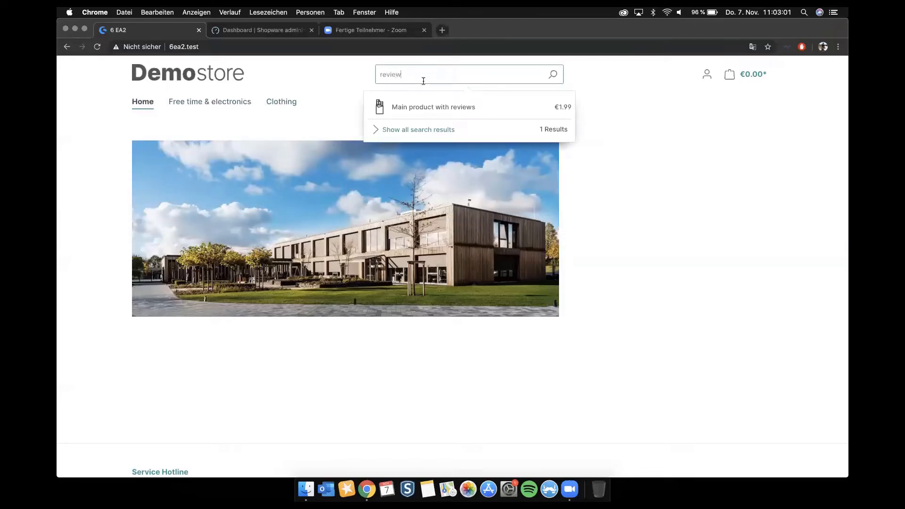
{"action": "left_click", "coordinate": [427, 108]}
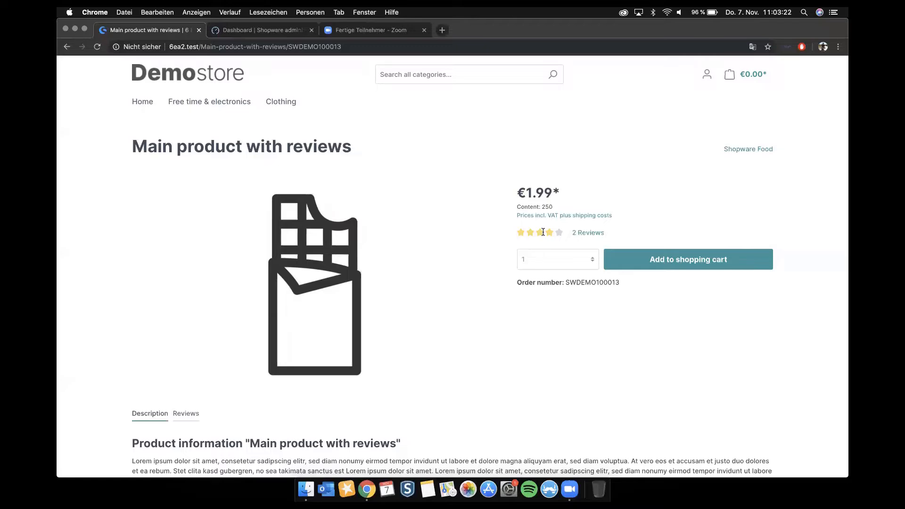
Step: Open the product's reviews and try the option to show reviews written in foreign languages
{"action": "scroll", "coordinate": [542, 231], "scroll_direction": "down", "scroll_amount": 3}
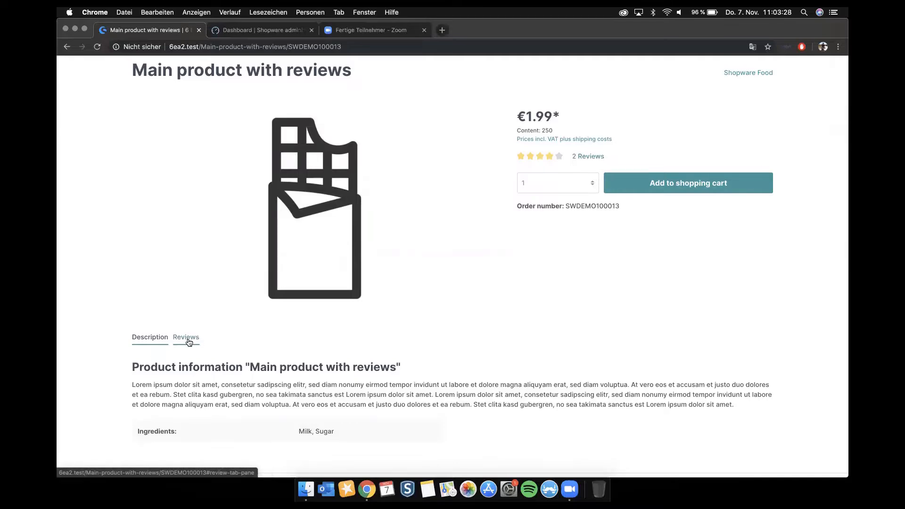
{"action": "left_click", "coordinate": [597, 157]}
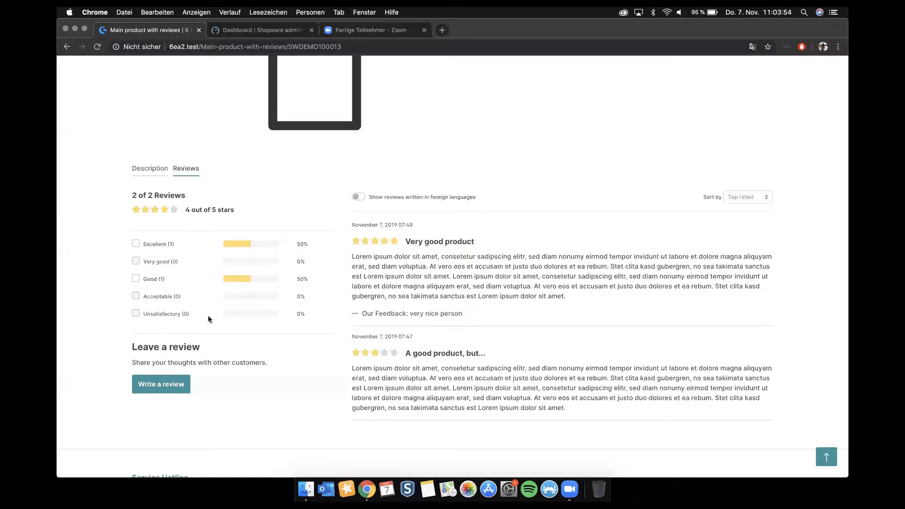
{"action": "left_click", "coordinate": [357, 198]}
{"action": "scroll", "coordinate": [357, 197], "scroll_direction": "down", "scroll_amount": 1}
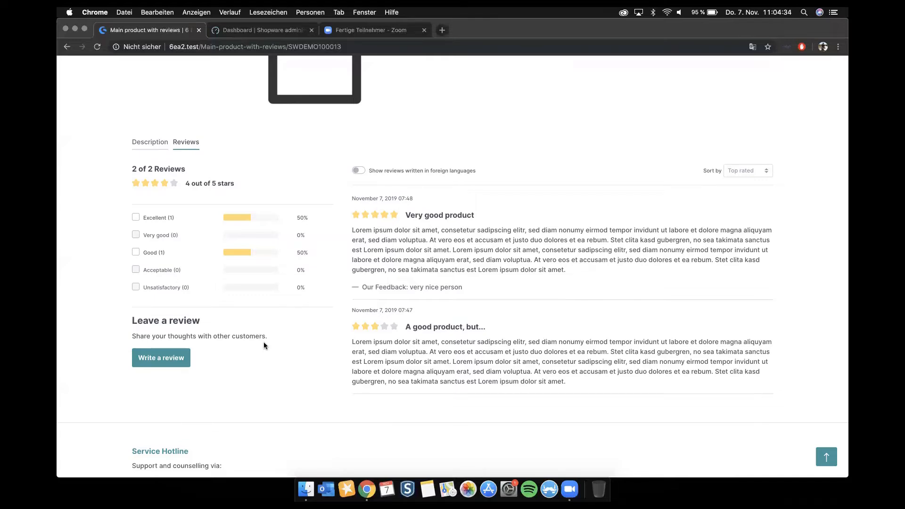
Step: Open the storefront's customer login page
{"action": "scroll", "coordinate": [205, 352], "scroll_direction": "up", "scroll_amount": 6}
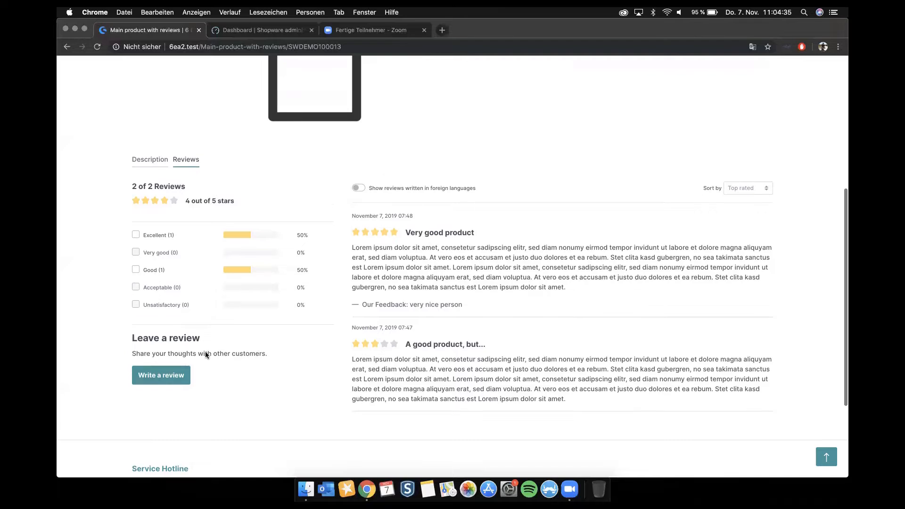
{"action": "left_click", "coordinate": [705, 79]}
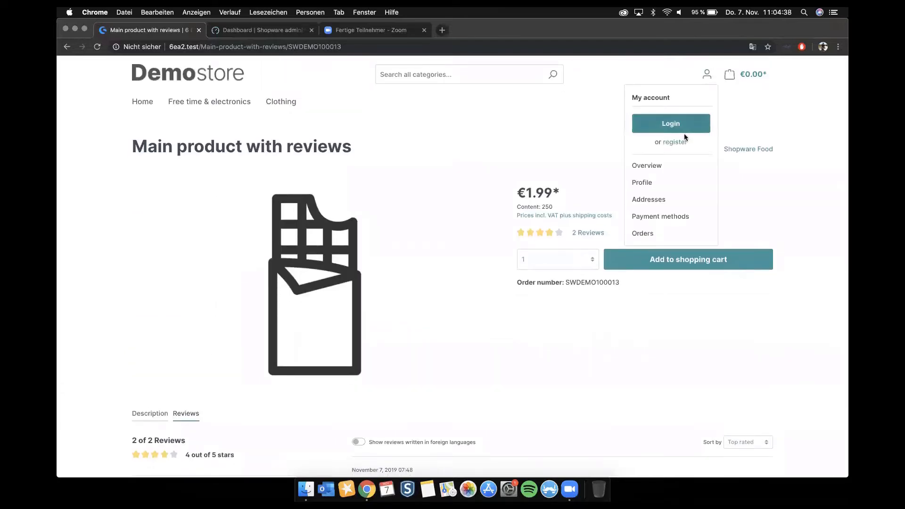
{"action": "left_click", "coordinate": [680, 127]}
Step: Try to log in as an existing customer with a test e-mail address and the account password
{"action": "left_click", "coordinate": [194, 194]}
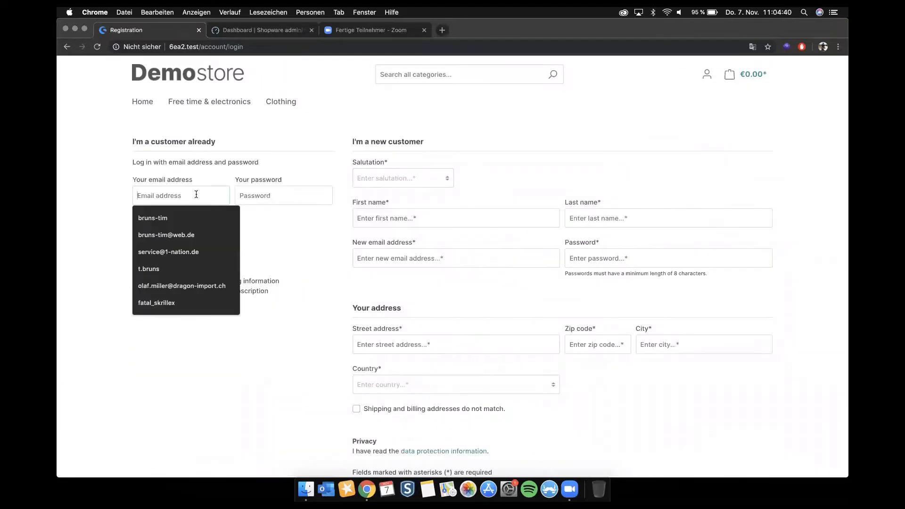
{"action": "type", "text": "revie"}
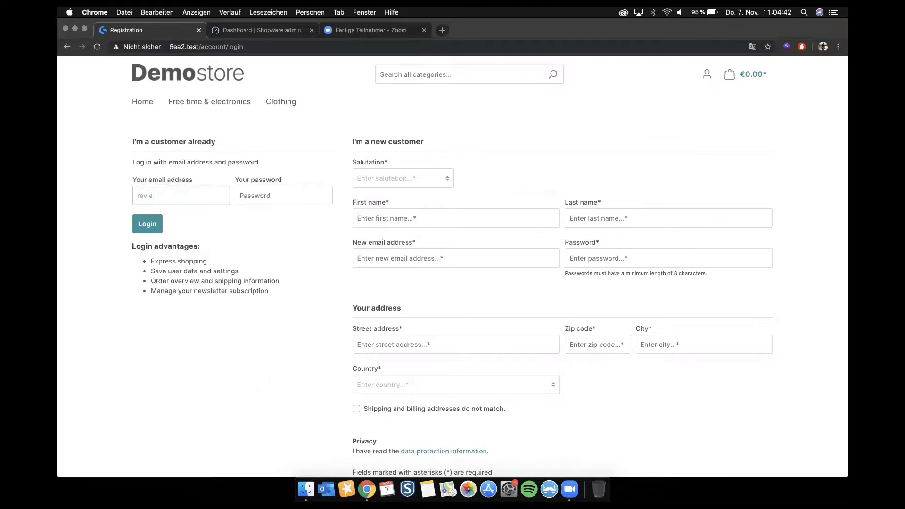
{"action": "type", "text": "w@test.com"}
{"action": "key", "text": "Tab"}
{"action": "type", "text": "shopware"}
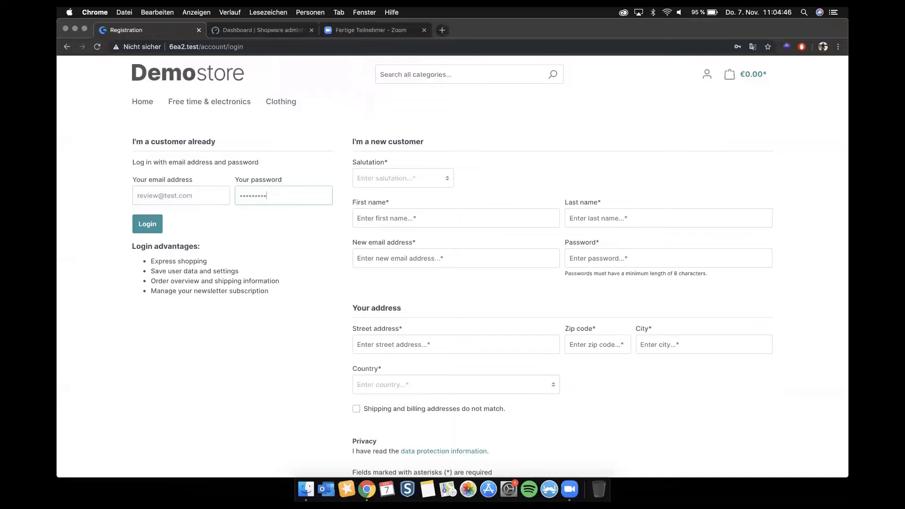
{"action": "key", "text": "Return"}
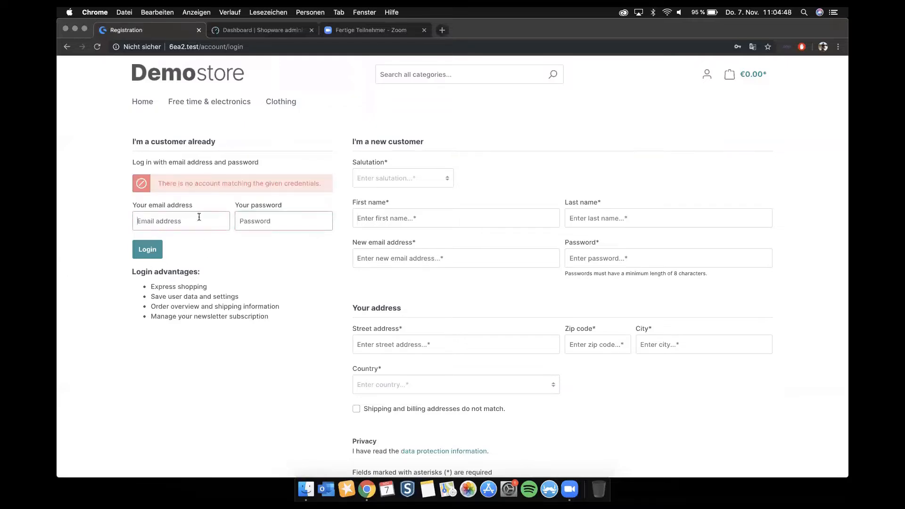
Step: Log in as an existing customer with the shop account's e-mail address and password
{"action": "left_click", "coordinate": [199, 217]}
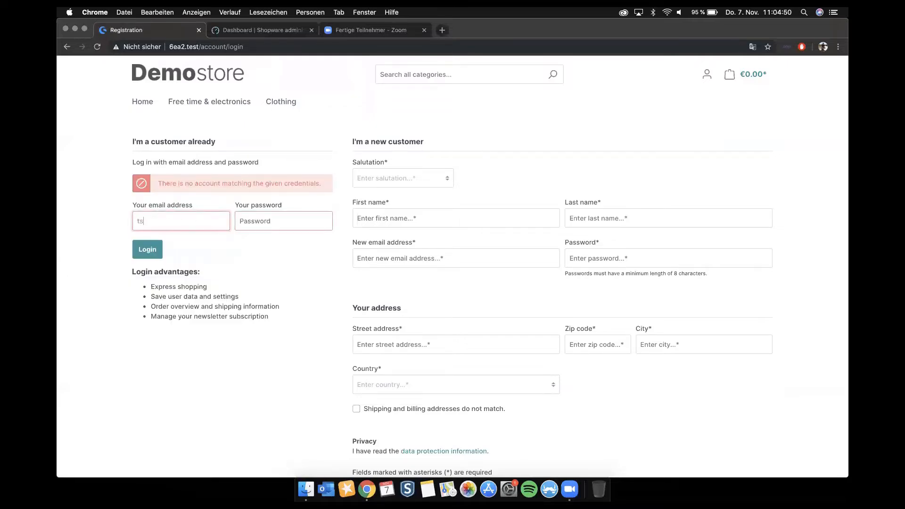
{"action": "key", "text": "Tab"}
{"action": "type", "text": "shopware"}
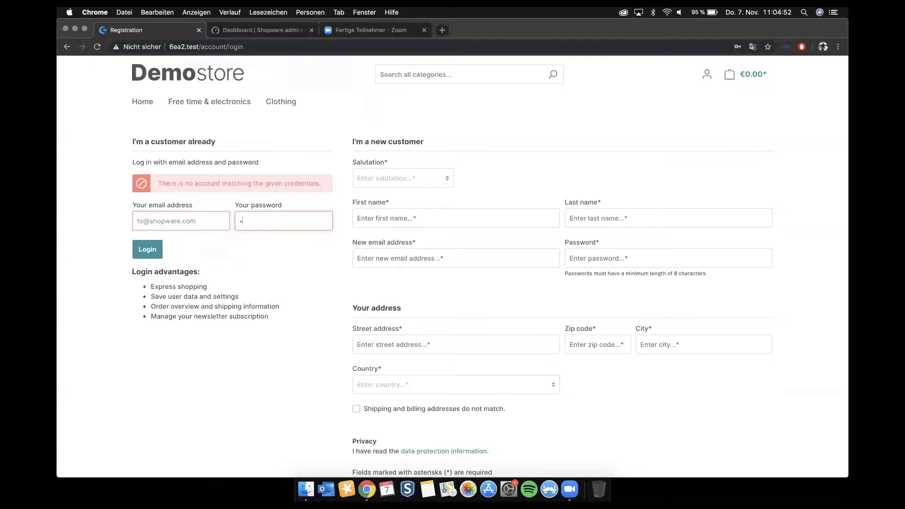
{"action": "key", "text": "Return"}
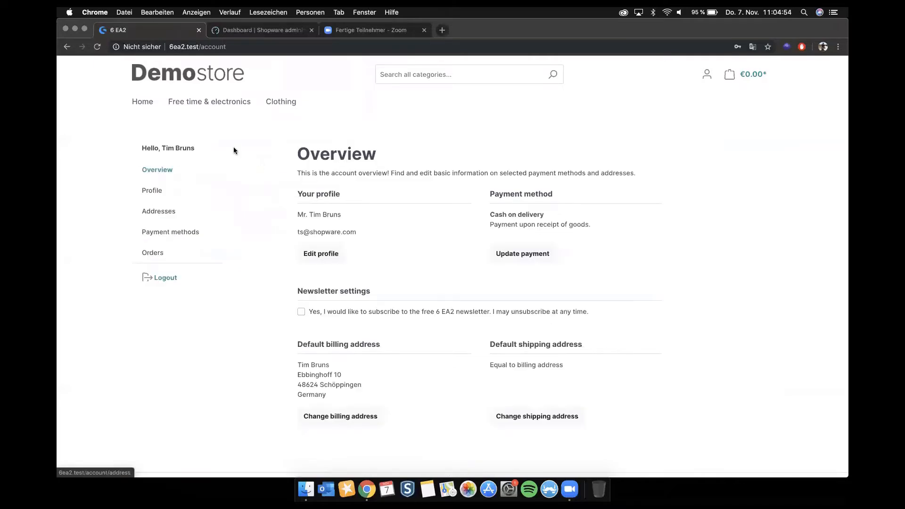
Step: Open "Main product with reviews" from the Free time & electronics category and show its reviews
{"action": "left_click", "coordinate": [228, 103]}
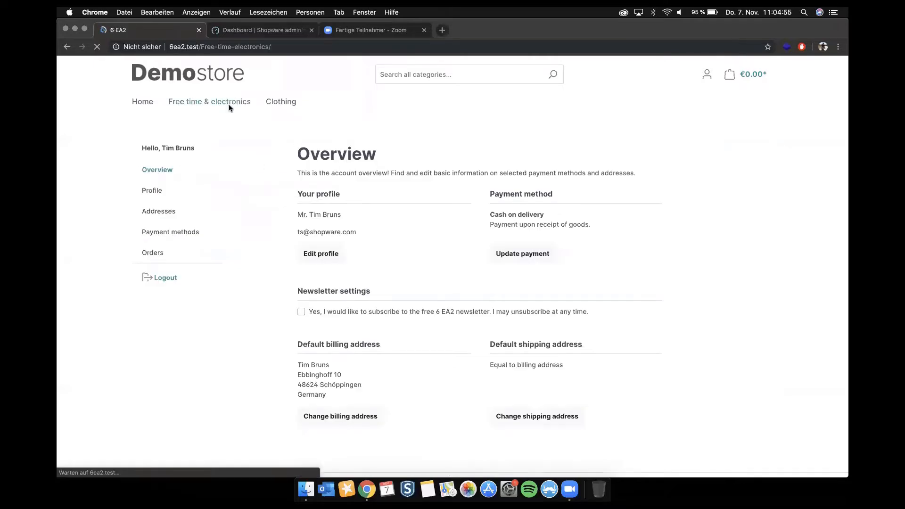
{"action": "left_click", "coordinate": [523, 286]}
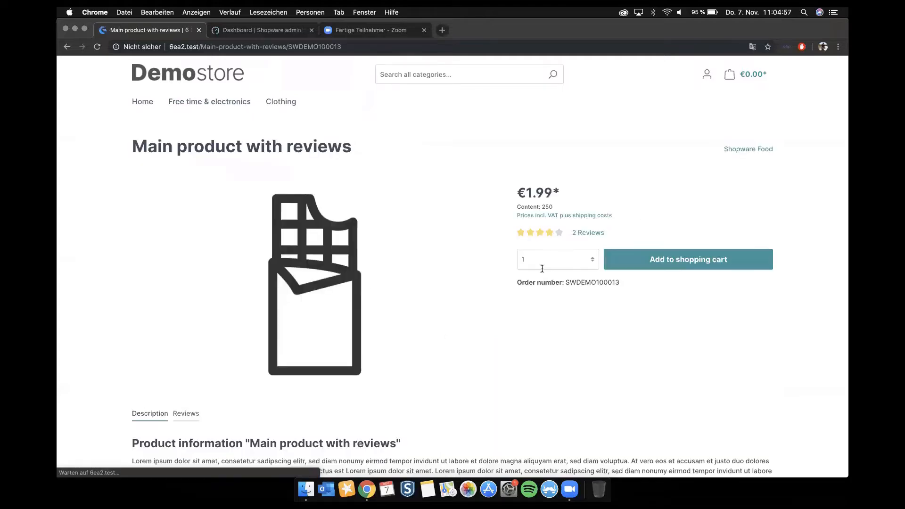
{"action": "left_click", "coordinate": [194, 101]}
{"action": "scroll", "coordinate": [497, 298], "scroll_direction": "down", "scroll_amount": 2}
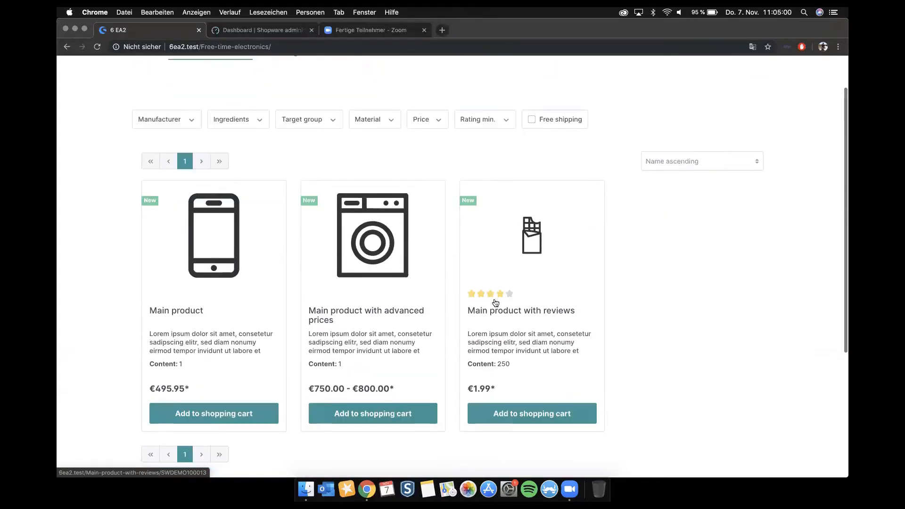
{"action": "left_click", "coordinate": [534, 238]}
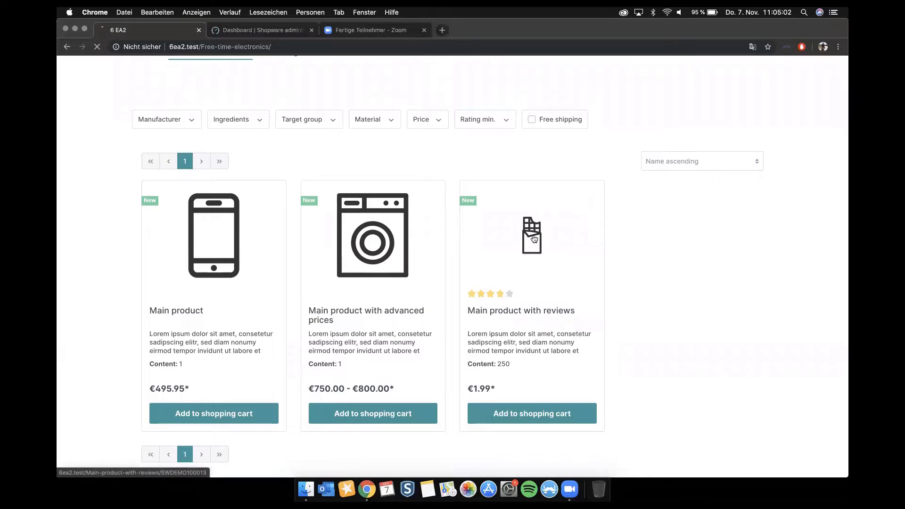
{"action": "scroll", "coordinate": [534, 238], "scroll_direction": "down", "scroll_amount": 5}
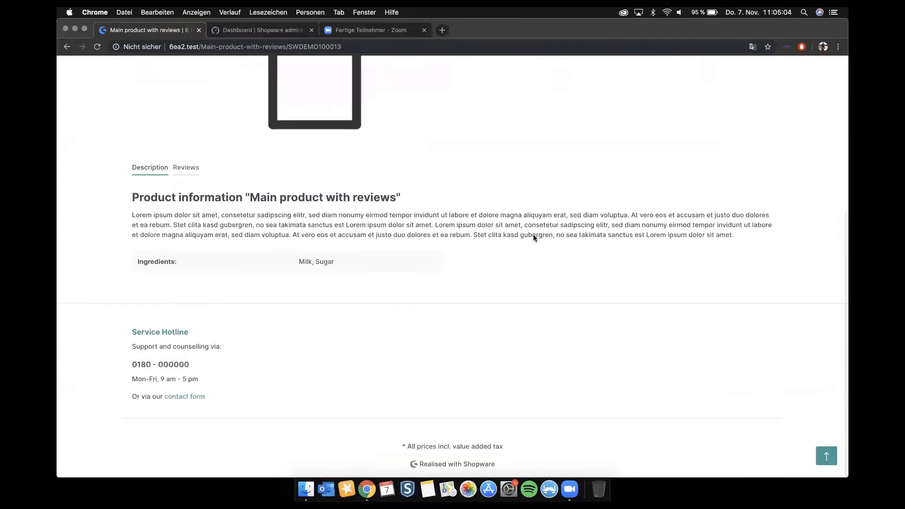
{"action": "left_click", "coordinate": [186, 171]}
{"action": "scroll", "coordinate": [185, 173], "scroll_direction": "down", "scroll_amount": 3}
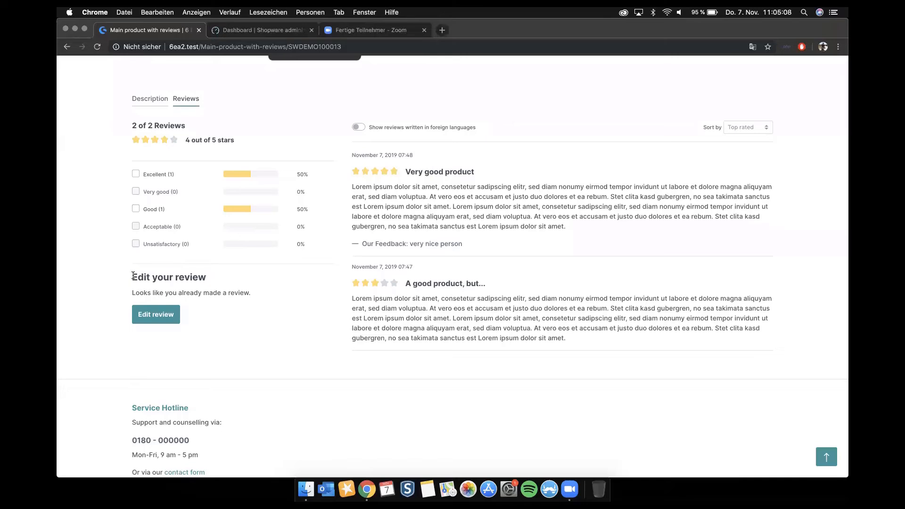
Step: Open the customer's existing review for editing and set its rating to five stars (Excellent)
{"action": "left_click_drag", "start_coordinate": [134, 276], "coordinate": [230, 282]}
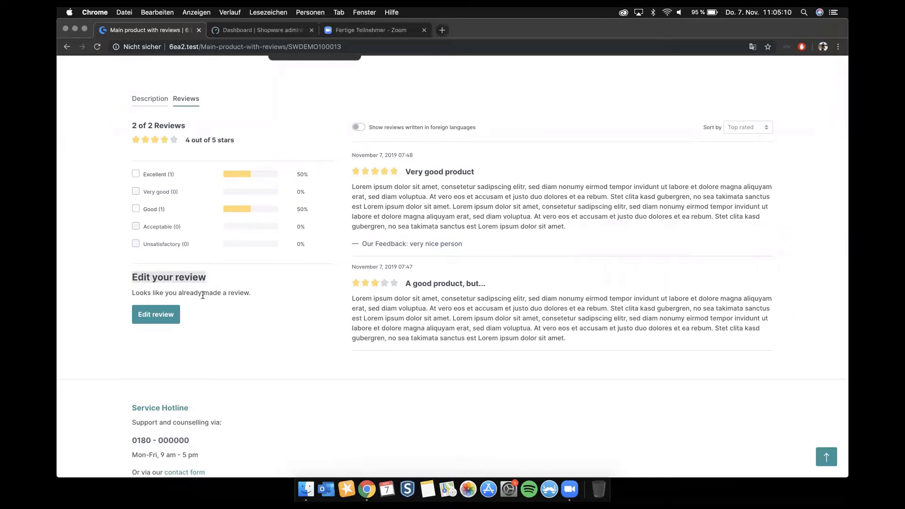
{"action": "left_click", "coordinate": [152, 321]}
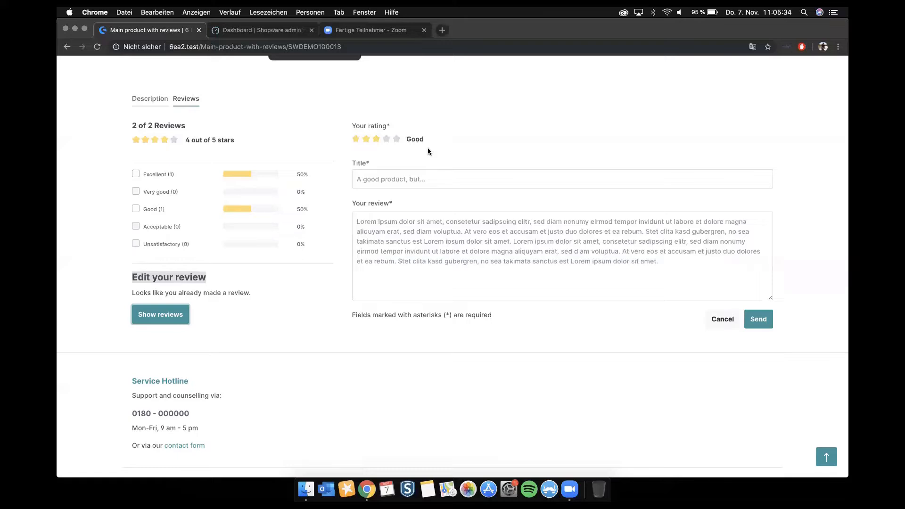
{"action": "left_click", "coordinate": [396, 141]}
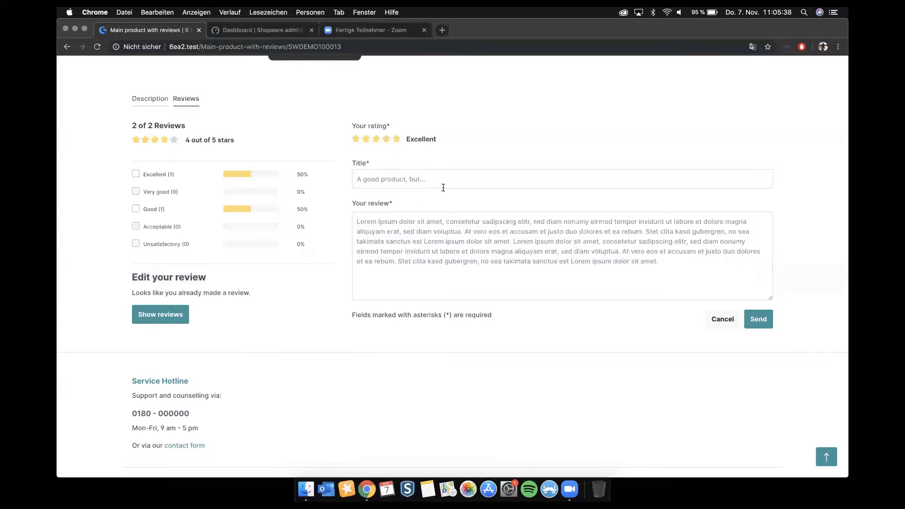
Step: Change the review title to "A good product, and good service" and submit the edited review
{"action": "left_click_drag", "start_coordinate": [444, 178], "coordinate": [171, 162]}
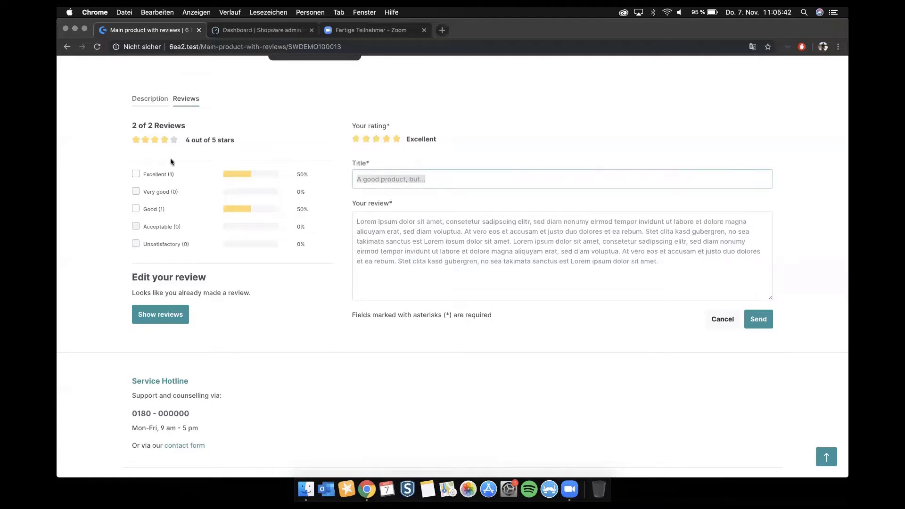
{"action": "key", "text": "Right"}
{"action": "key", "text": "BackSpace"}
{"action": "key", "text": "BackSpace"}
{"action": "key", "text": "BackSpace"}
{"action": "key", "text": "BackSpace"}
{"action": "key", "text": "BackSpace"}
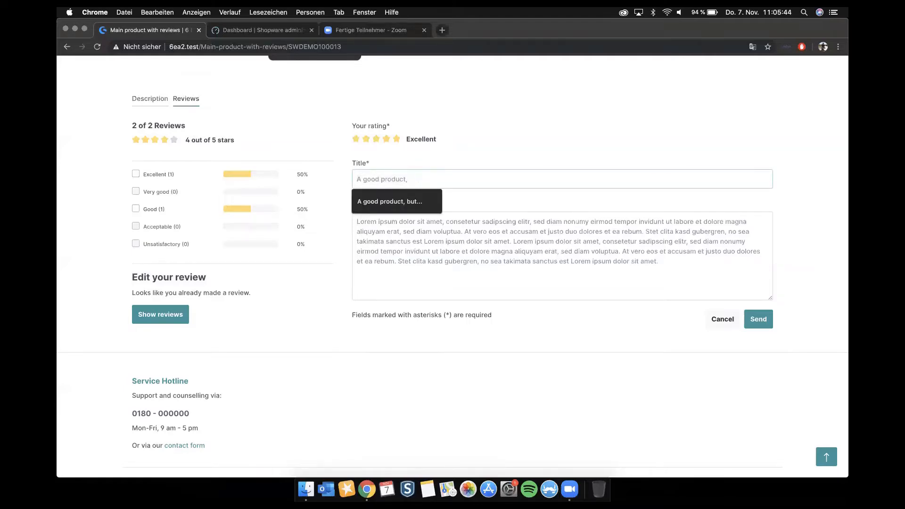
{"action": "type", "text": "and good service"}
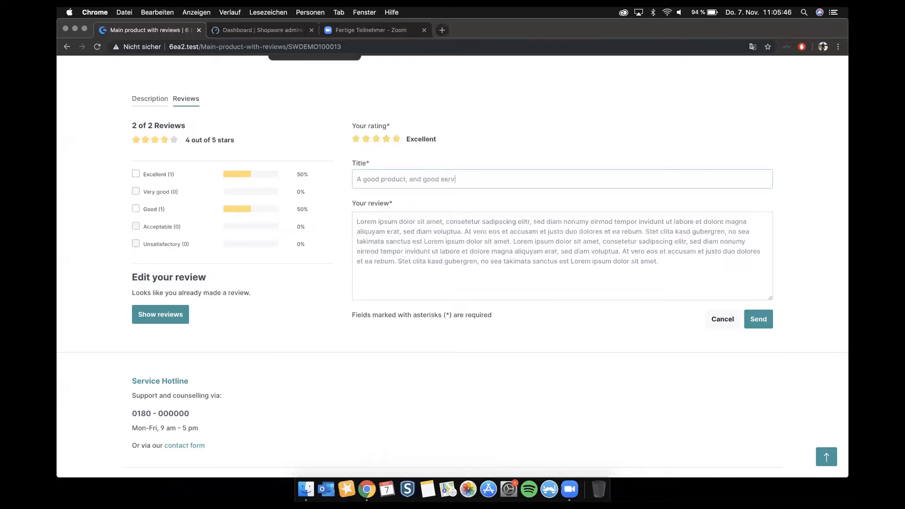
{"action": "left_click", "coordinate": [757, 319]}
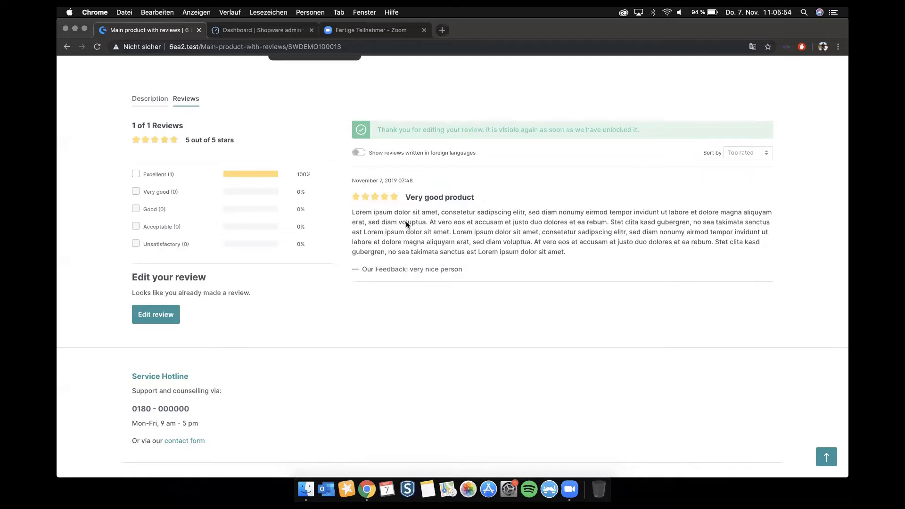
Step: Switch to the Shopware administration and open the review "A good product, and good service" from the catalogue's reviews
{"action": "left_click", "coordinate": [246, 34]}
{"action": "mouse_move", "coordinate": [150, 137]}
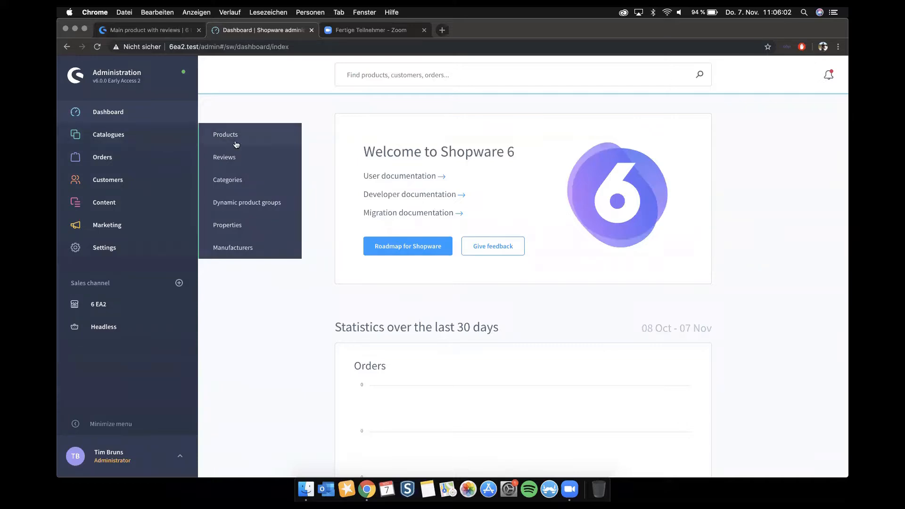
{"action": "left_click", "coordinate": [235, 155]}
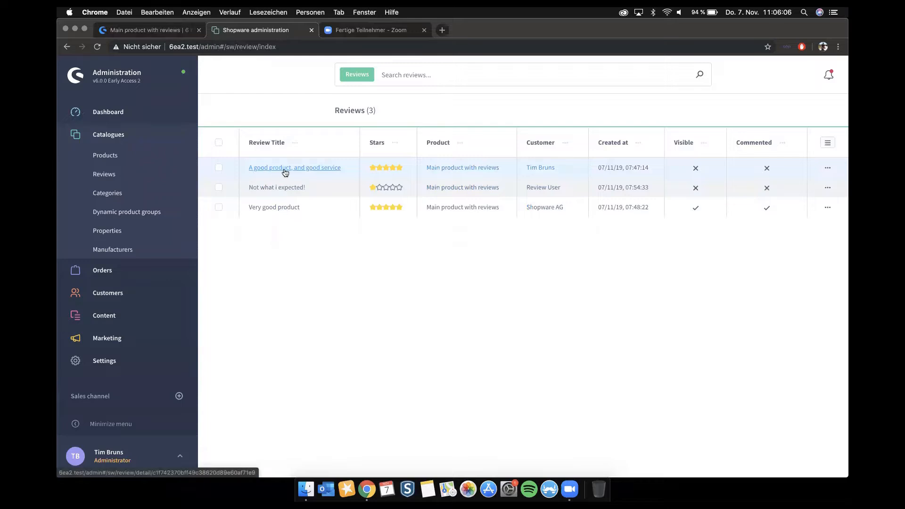
{"action": "left_click", "coordinate": [313, 169]}
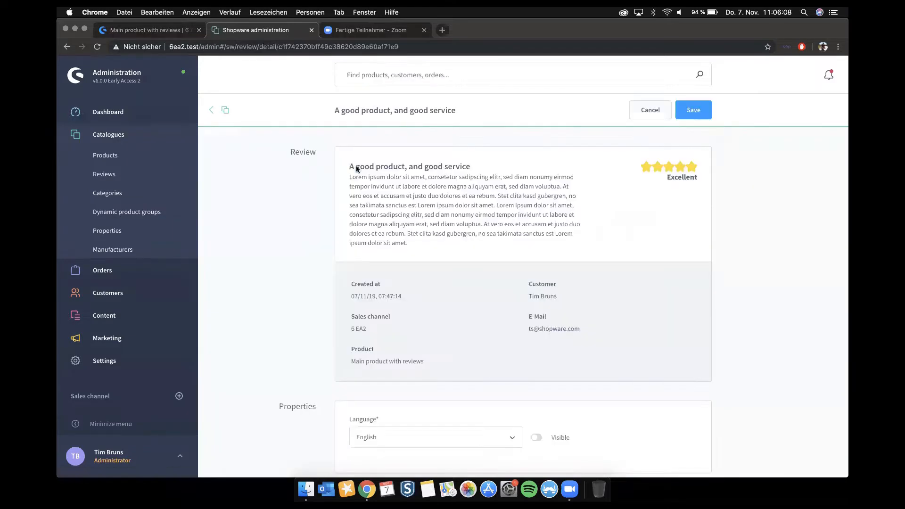
Step: Examine the review's text, customer details, language and visibility properties
{"action": "scroll", "coordinate": [491, 231], "scroll_direction": "down", "scroll_amount": 5}
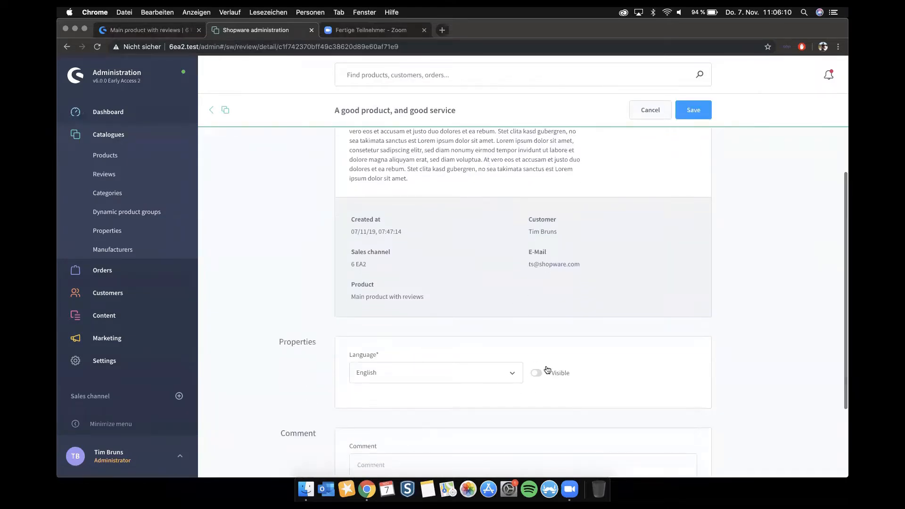
{"action": "scroll", "coordinate": [542, 374], "scroll_direction": "up", "scroll_amount": 3}
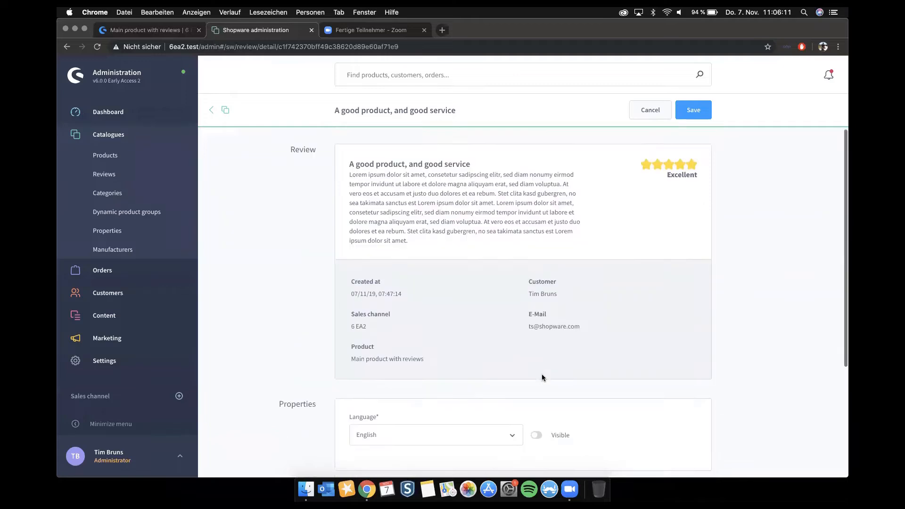
{"action": "triple_click", "coordinate": [416, 198]}
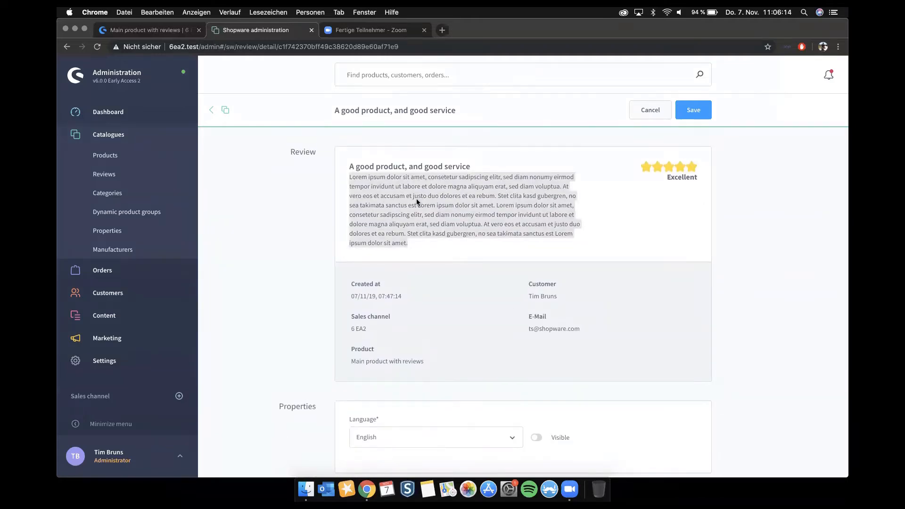
{"action": "scroll", "coordinate": [417, 199], "scroll_direction": "down", "scroll_amount": 3}
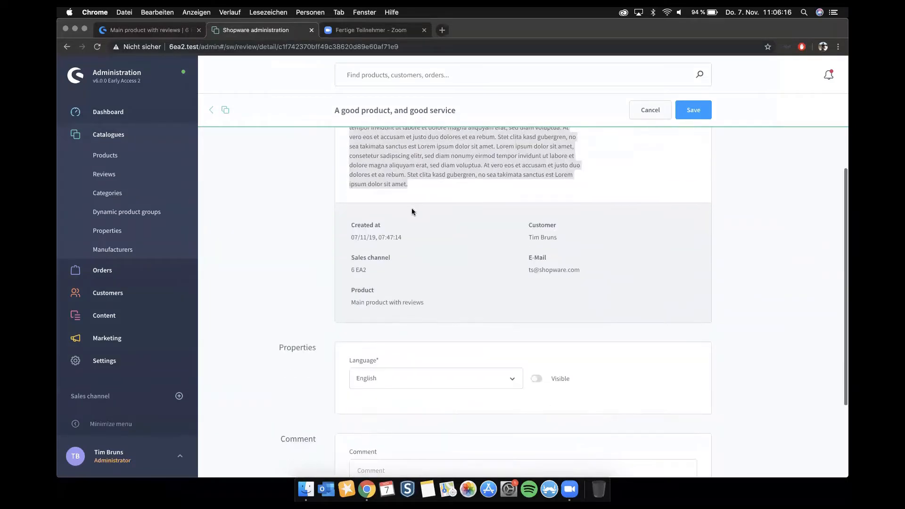
Step: Check the customer and e-mail details of the review and the languages available in its properties
{"action": "scroll", "coordinate": [411, 209], "scroll_direction": "down", "scroll_amount": 1}
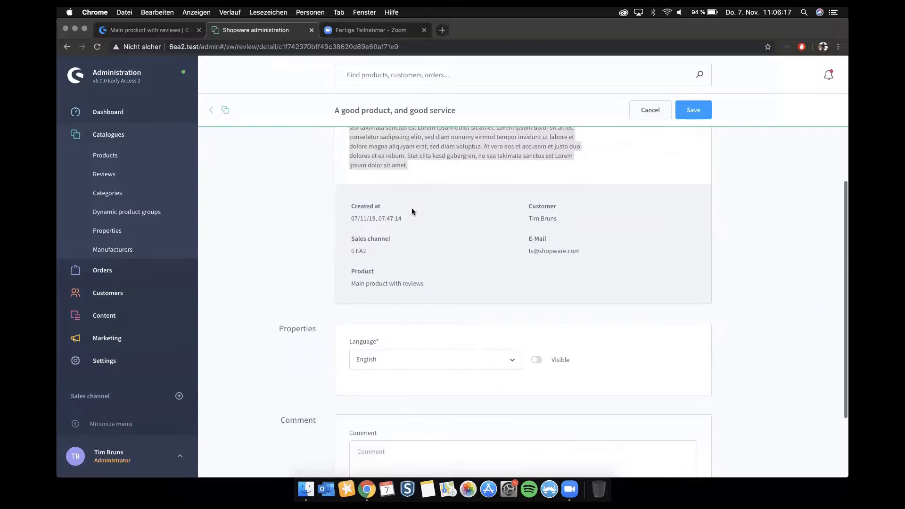
{"action": "left_click", "coordinate": [530, 215]}
{"action": "triple_click", "coordinate": [531, 215]}
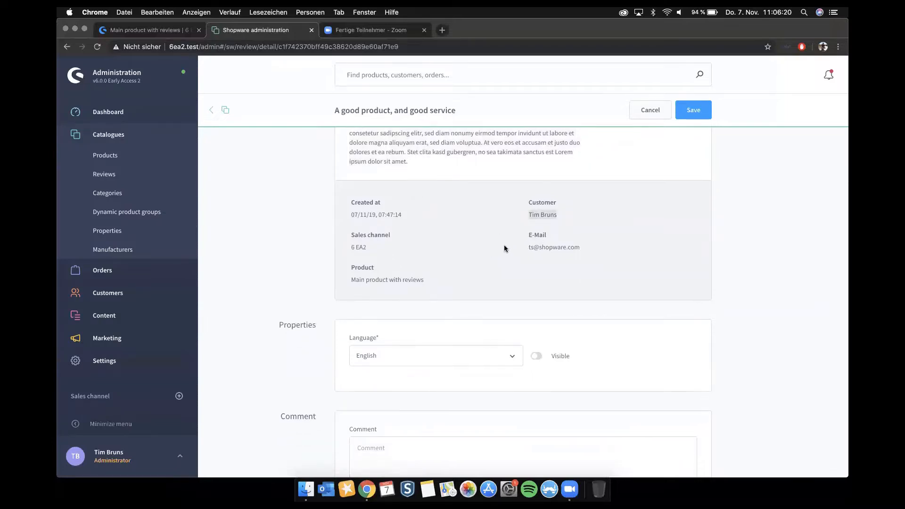
{"action": "left_click_drag", "start_coordinate": [503, 248], "coordinate": [571, 246]}
{"action": "left_click", "coordinate": [589, 250]}
{"action": "scroll", "coordinate": [487, 287], "scroll_direction": "down", "scroll_amount": 1}
{"action": "scroll", "coordinate": [487, 289], "scroll_direction": "down", "scroll_amount": 2}
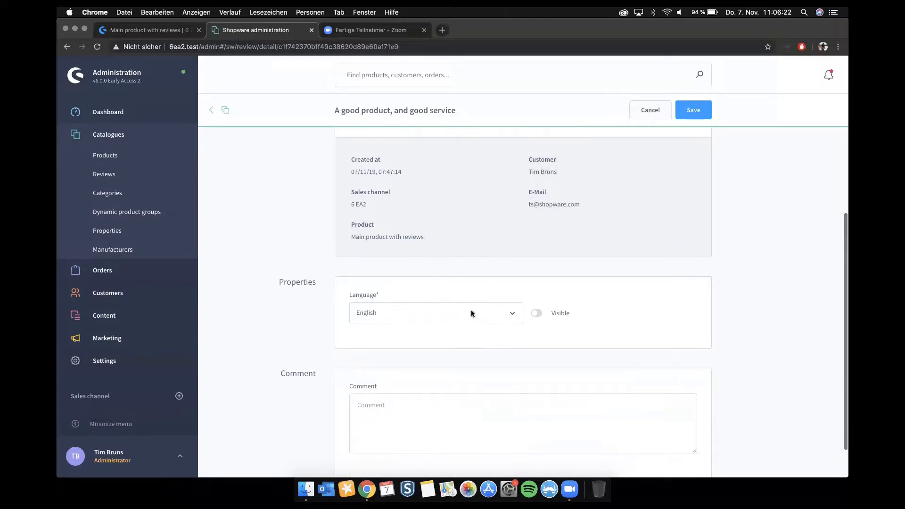
{"action": "left_click", "coordinate": [470, 316]}
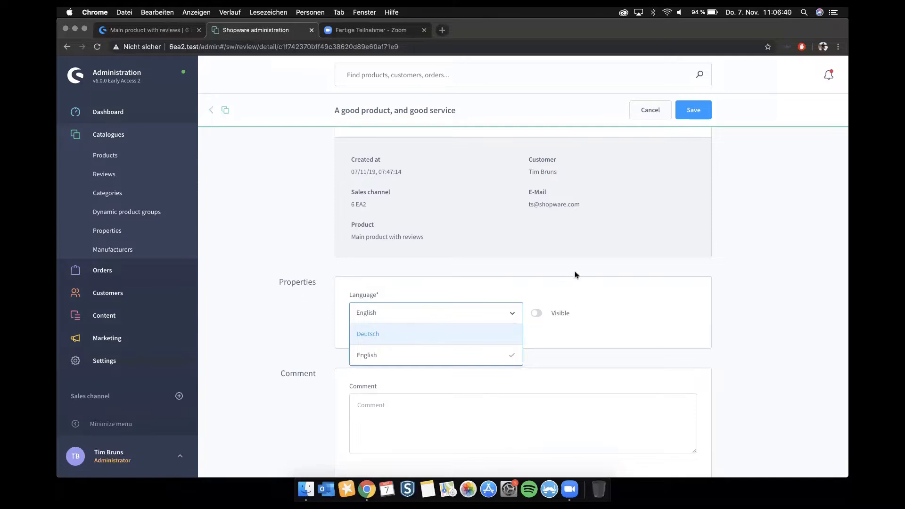
{"action": "scroll", "coordinate": [575, 271], "scroll_direction": "down", "scroll_amount": 2}
{"action": "left_click", "coordinate": [530, 278]}
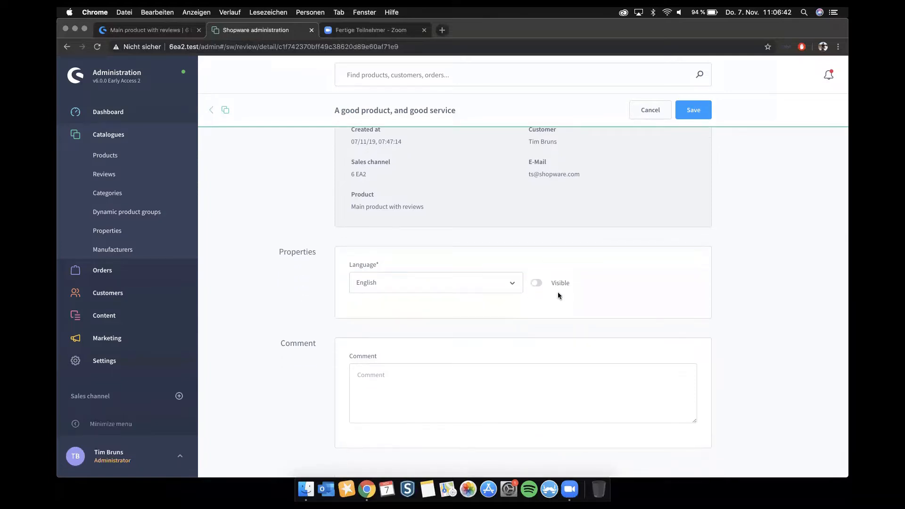
Step: Make the review visible and save it with the comment "we gave him 20 bucks off to get 5 stars from 3"
{"action": "left_click", "coordinate": [534, 285]}
{"action": "scroll", "coordinate": [572, 305], "scroll_direction": "down", "scroll_amount": 1}
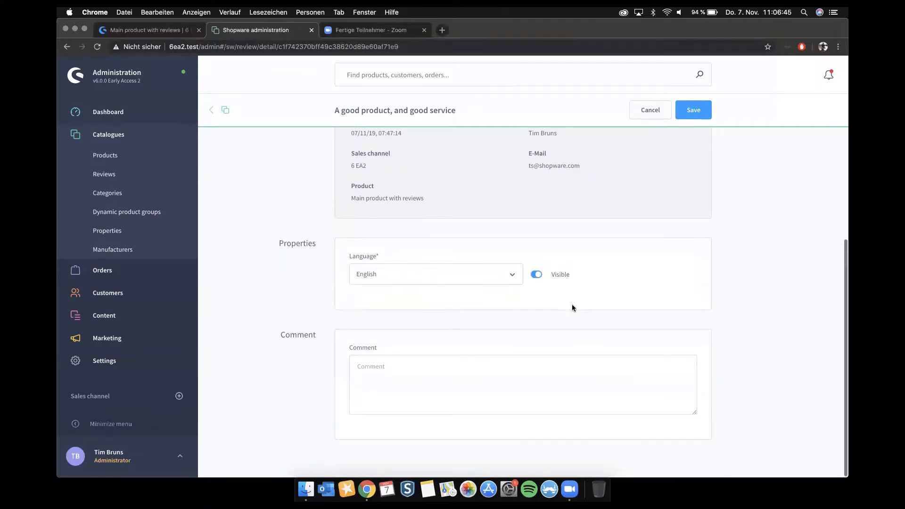
{"action": "left_click", "coordinate": [414, 410]}
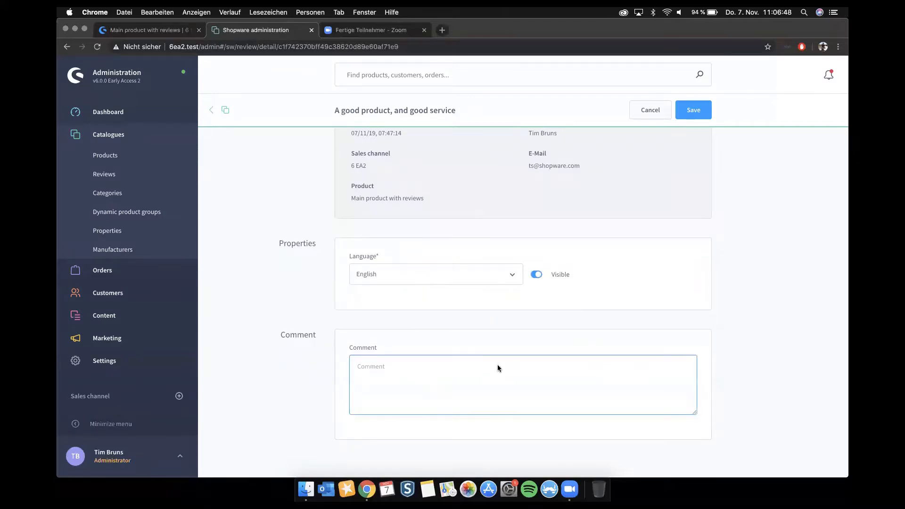
{"action": "type", "text": "we gave him 20 bucks off to get 5 stars from 3"}
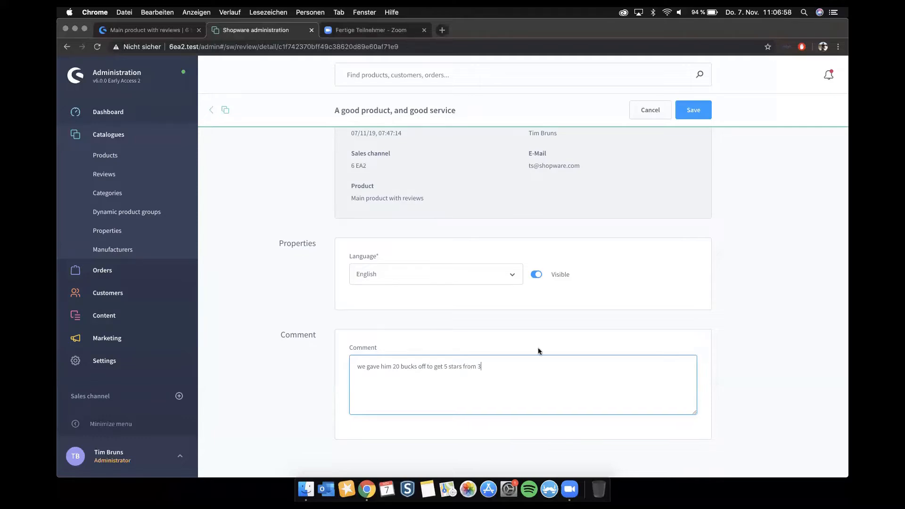
{"action": "left_click", "coordinate": [694, 113]}
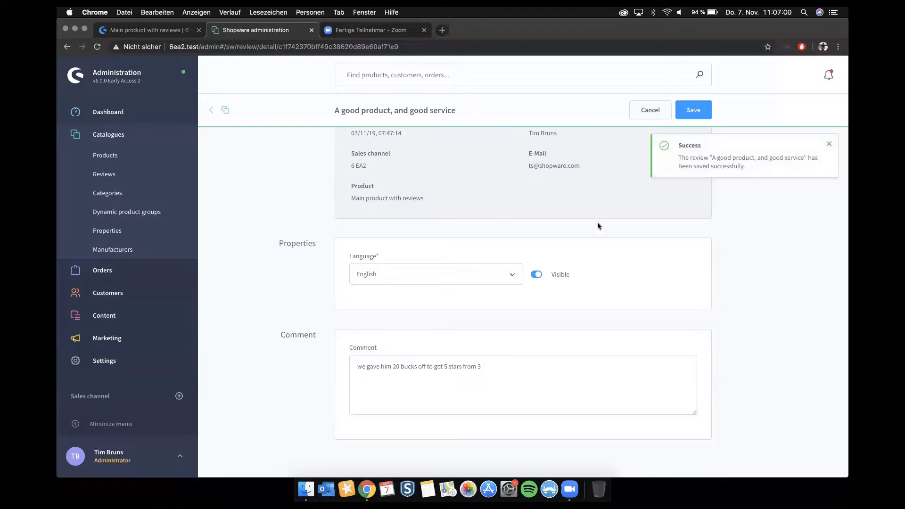
Step: Switch to the storefront, reload the product page and examine the published reviews with the shop's feedback
{"action": "left_click", "coordinate": [145, 30]}
{"action": "key", "text": "super+r"}
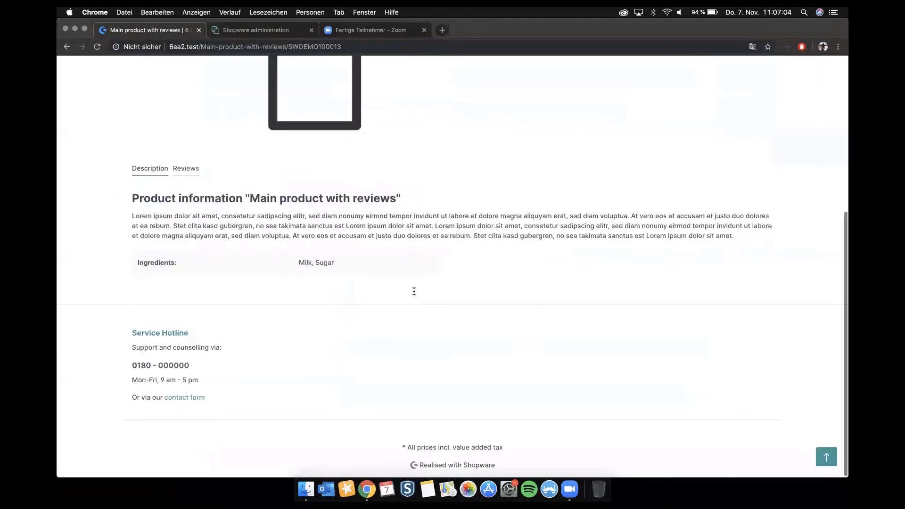
{"action": "left_click", "coordinate": [198, 170]}
{"action": "scroll", "coordinate": [450, 247], "scroll_direction": "down", "scroll_amount": 2}
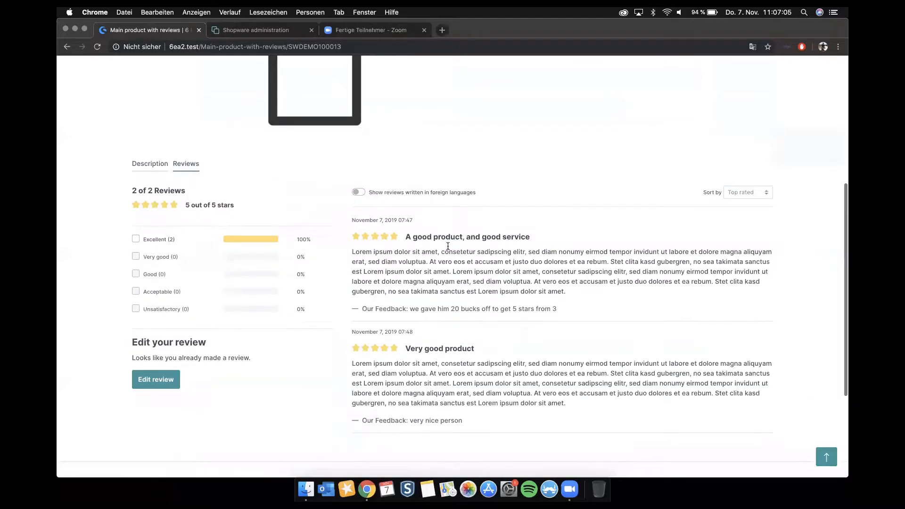
{"action": "left_click_drag", "start_coordinate": [403, 192], "coordinate": [549, 188]}
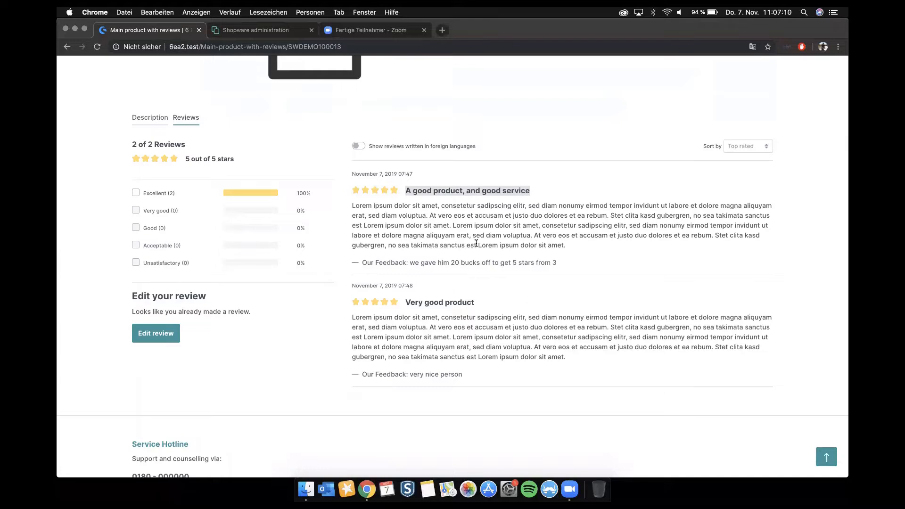
{"action": "left_click_drag", "start_coordinate": [366, 261], "coordinate": [571, 264]}
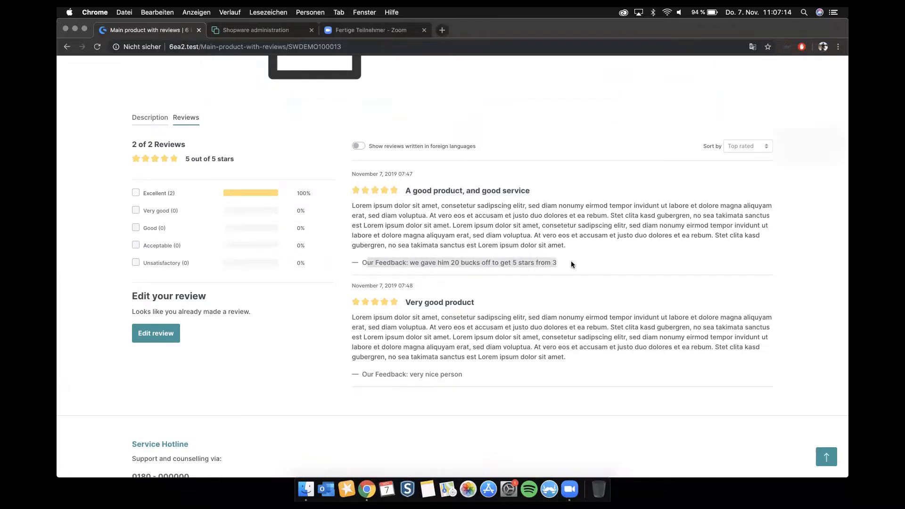
{"action": "scroll", "coordinate": [570, 261], "scroll_direction": "up", "scroll_amount": 1}
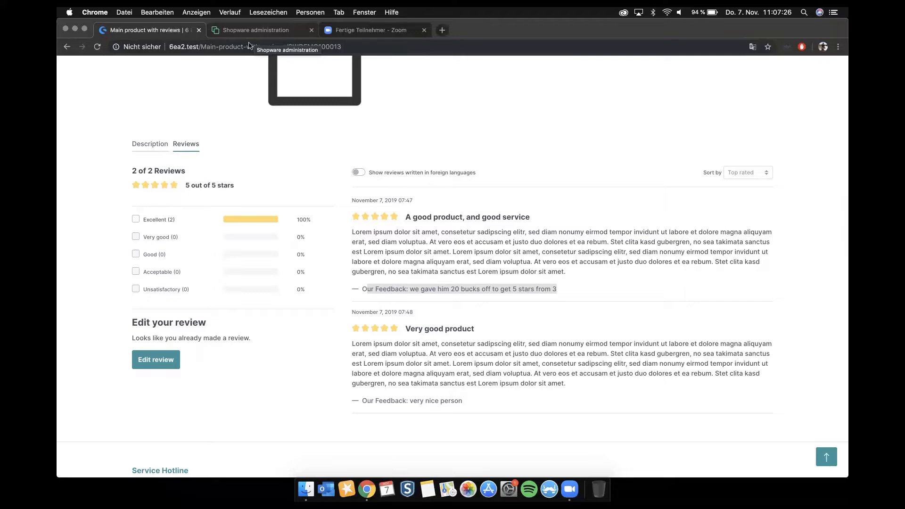
{"action": "scroll", "coordinate": [227, 100], "scroll_direction": "down", "scroll_amount": 2}
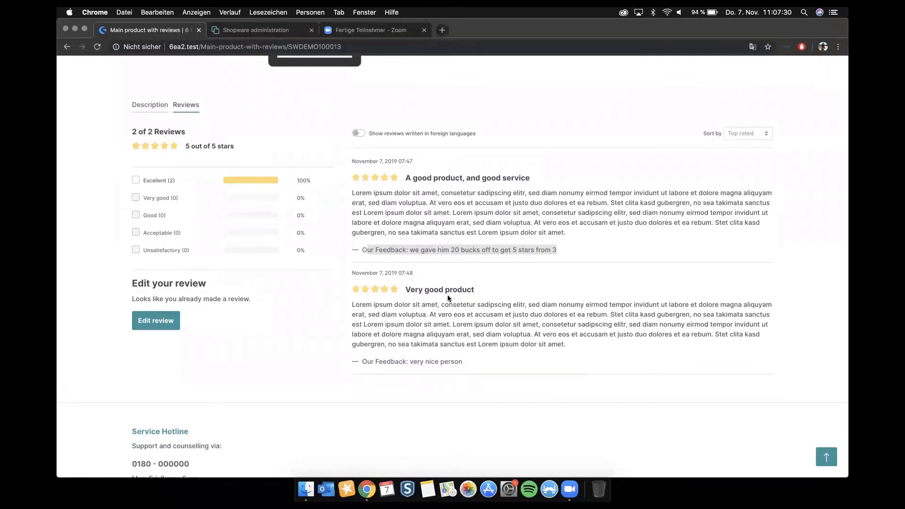
{"action": "scroll", "coordinate": [448, 295], "scroll_direction": "down", "scroll_amount": 2}
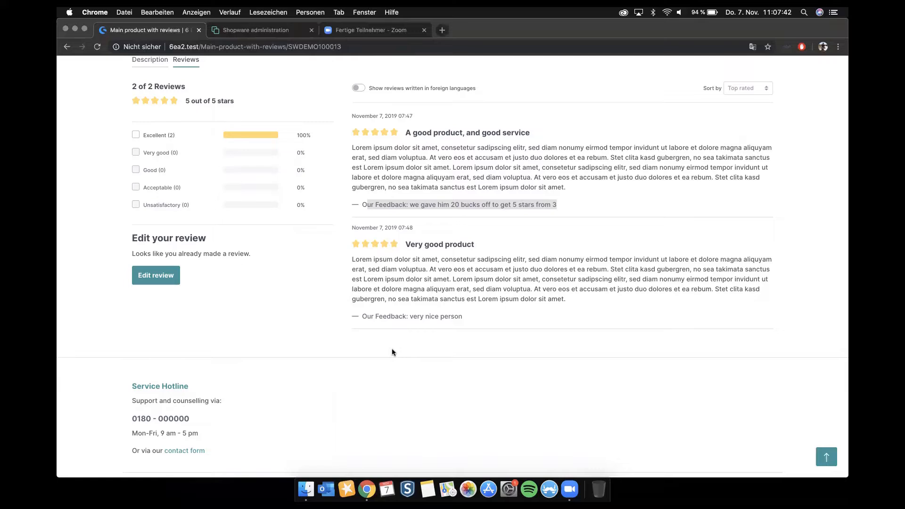
Step: Switch back to the administration and start a new Shopping Experiences layout as a listing page with a Sidebar section
{"action": "left_click", "coordinate": [275, 34]}
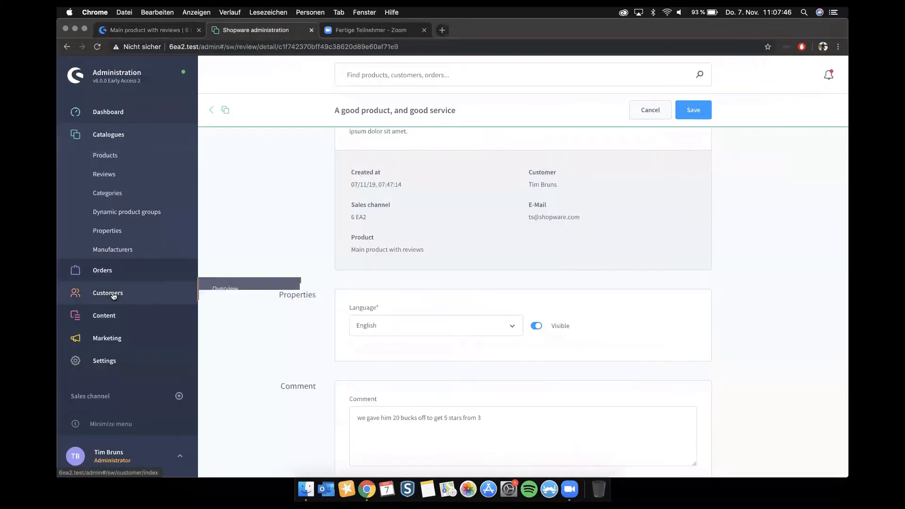
{"action": "mouse_move", "coordinate": [141, 324]}
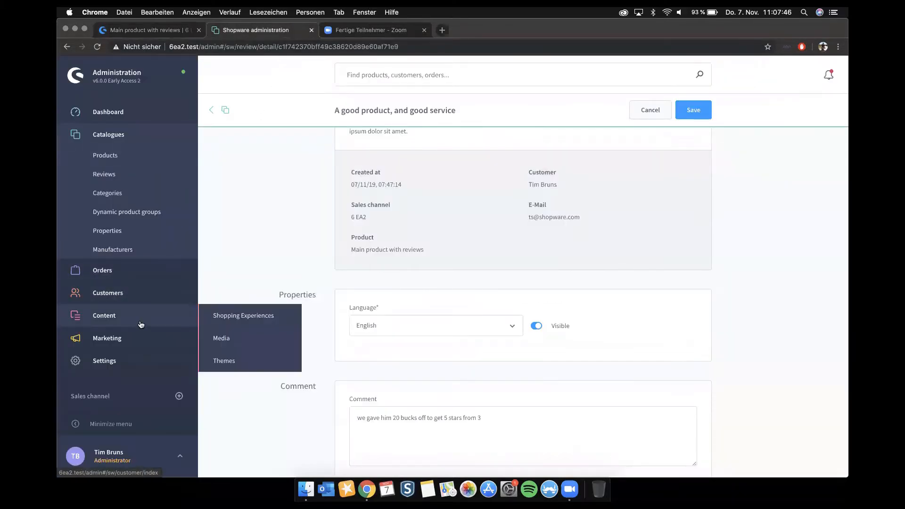
{"action": "left_click", "coordinate": [252, 317]}
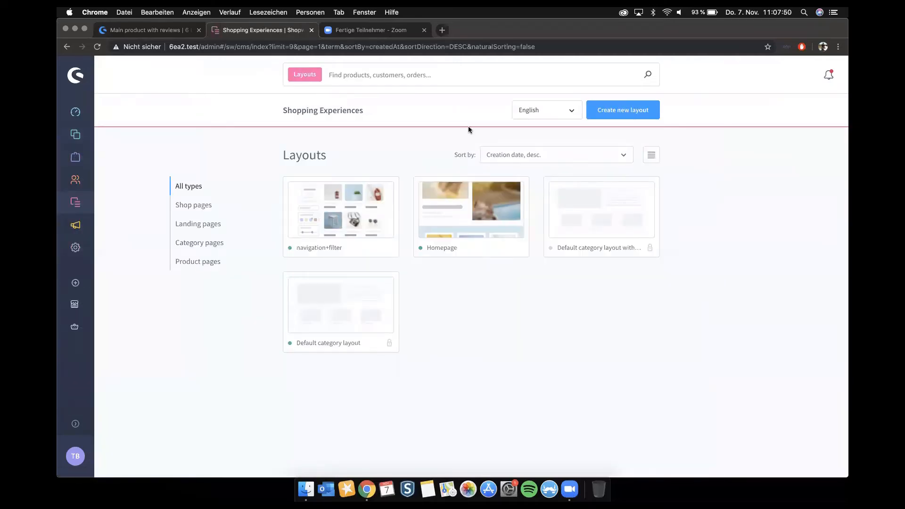
{"action": "left_click", "coordinate": [622, 110]}
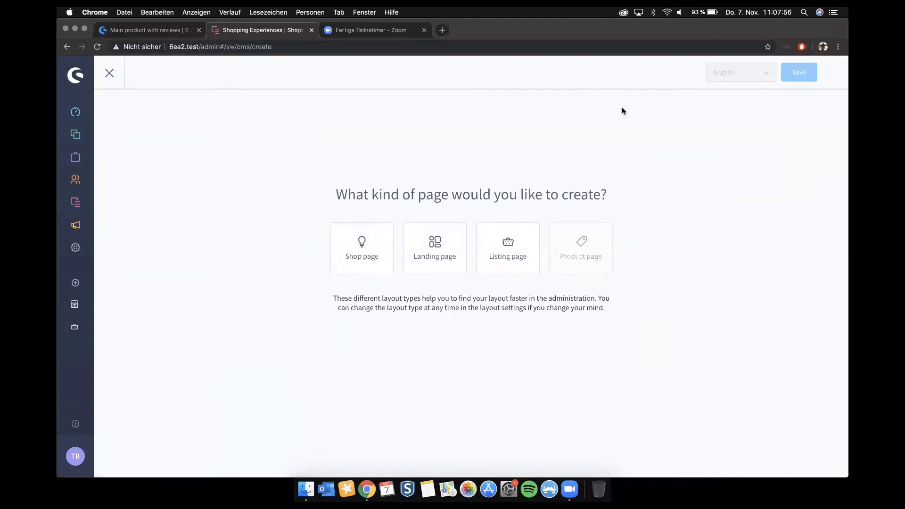
{"action": "left_click", "coordinate": [508, 255]}
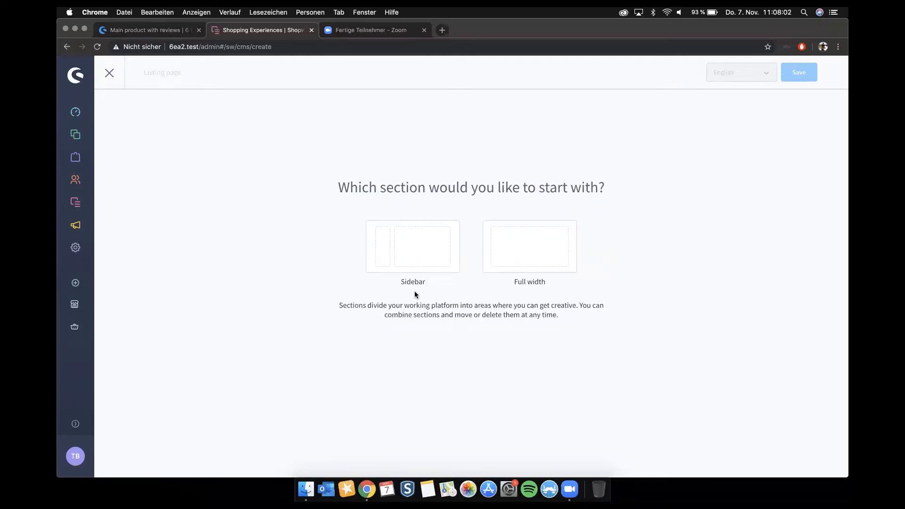
{"action": "left_click", "coordinate": [430, 256]}
Step: Name the new layout "sidebartest" and create it
{"action": "left_click", "coordinate": [520, 248]}
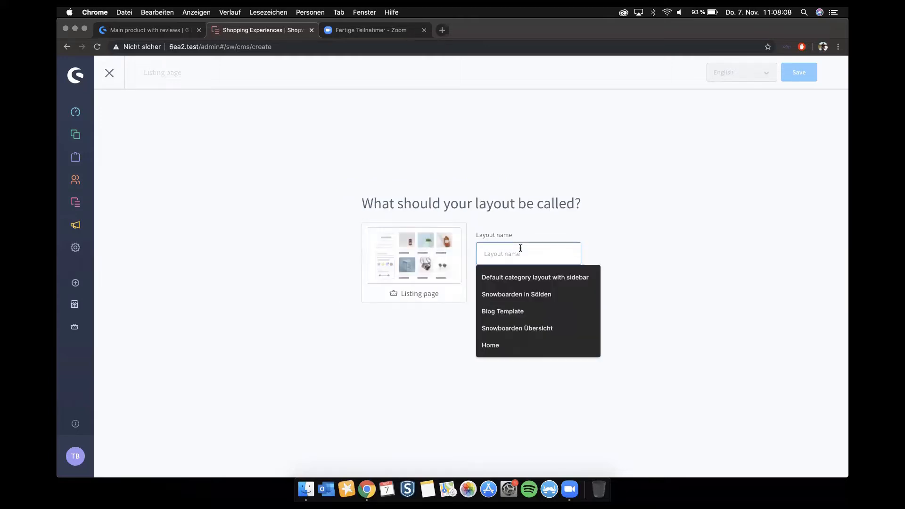
{"action": "type", "text": "sidba"}
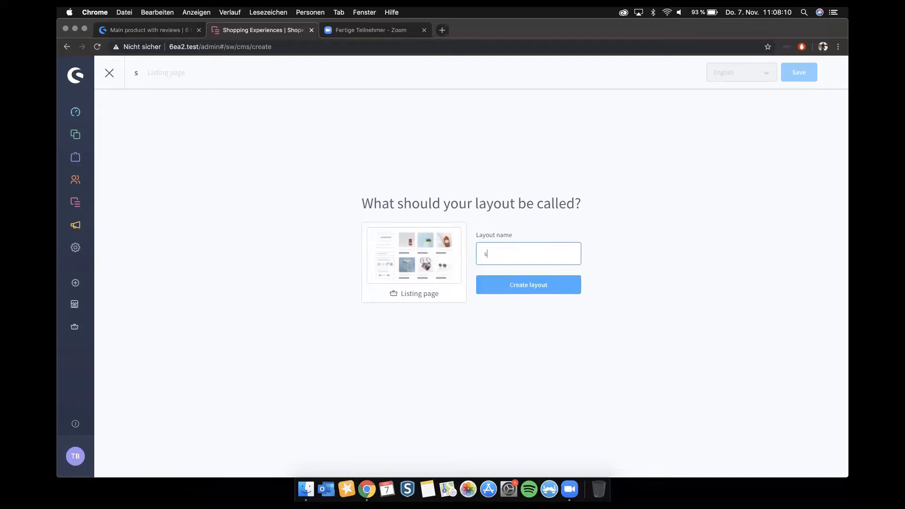
{"action": "key", "text": "BackSpace"}
{"action": "key", "text": "BackSpace"}
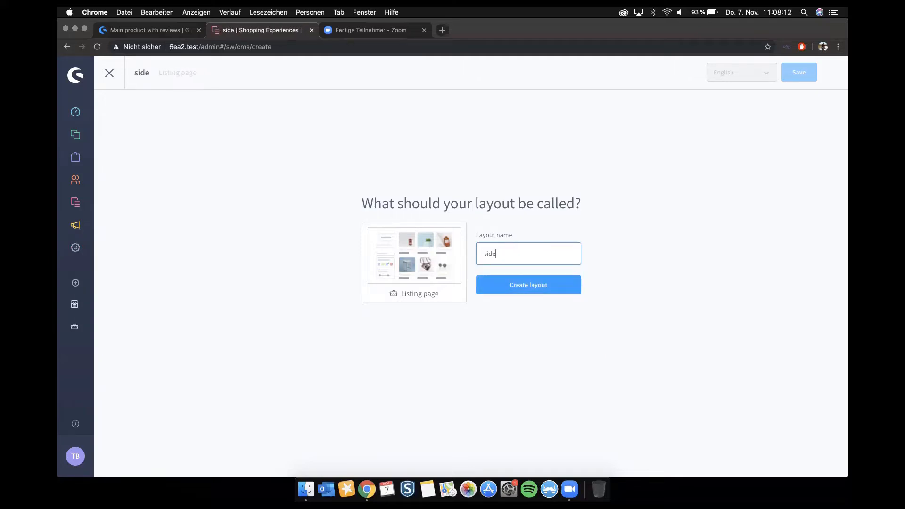
{"action": "type", "text": "ebartest"}
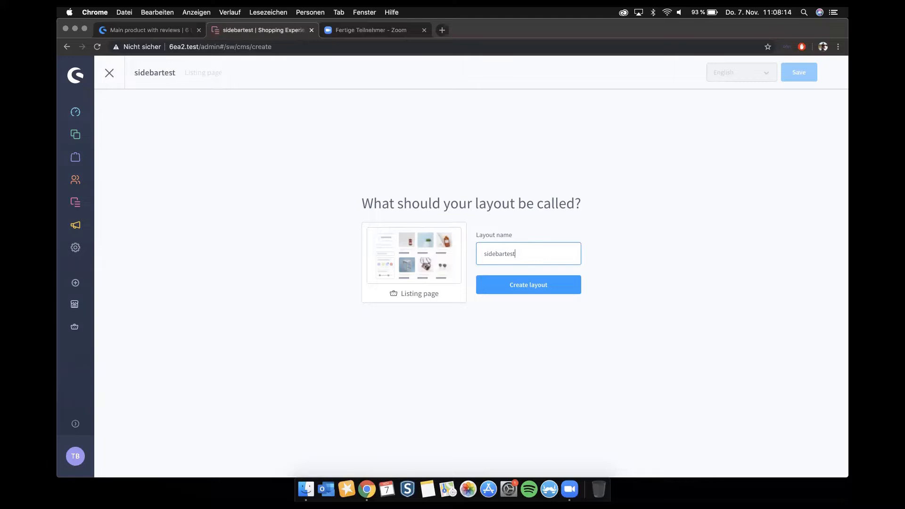
{"action": "left_click", "coordinate": [525, 293]}
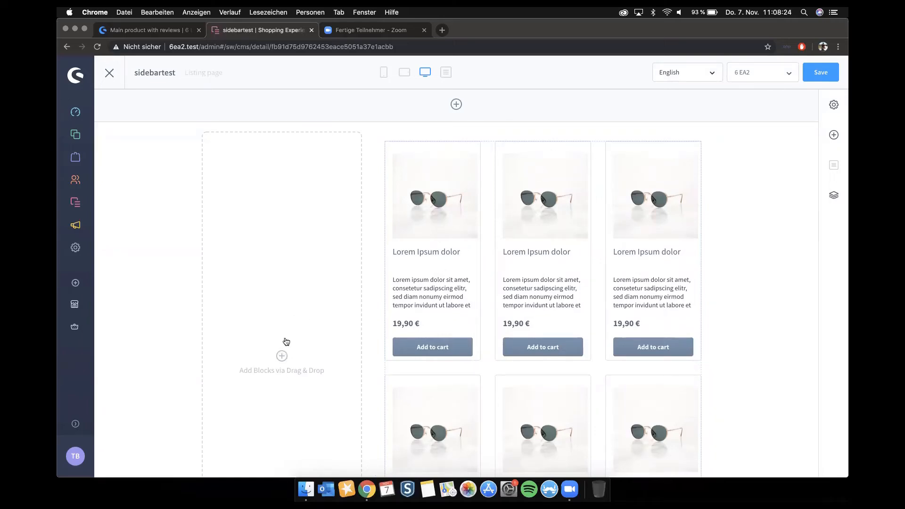
Step: Add the Navigation block from the Sidebar category to the layout's empty sidebar area and place the Filter block above it
{"action": "left_click", "coordinate": [834, 134]}
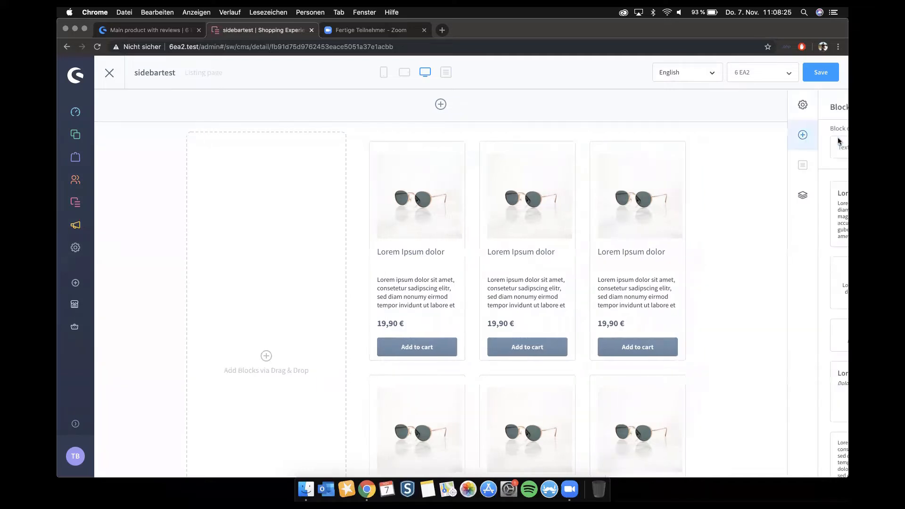
{"action": "left_click", "coordinate": [750, 152]}
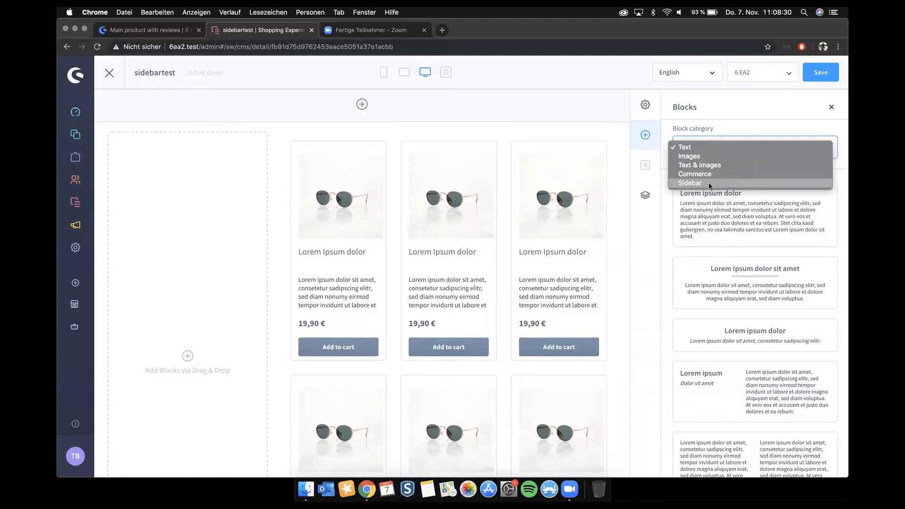
{"action": "left_click", "coordinate": [709, 184]}
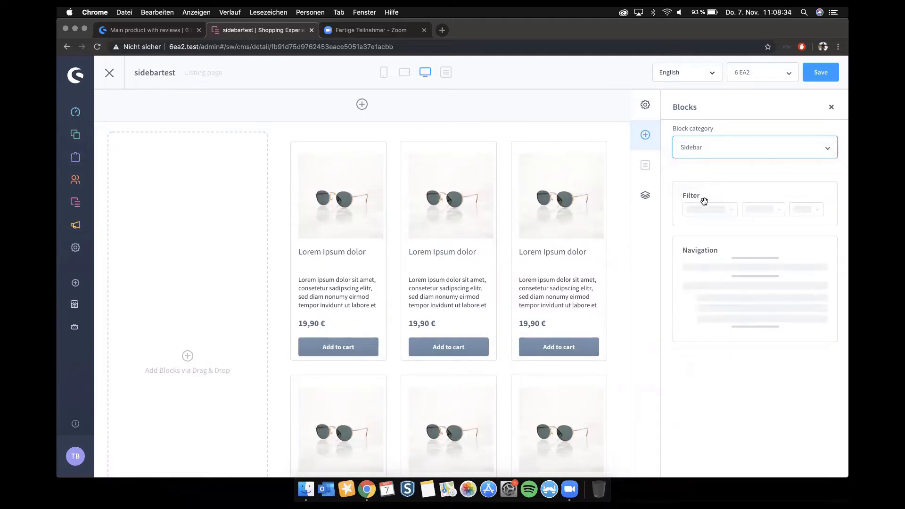
{"action": "left_click_drag", "start_coordinate": [706, 202], "coordinate": [584, 136]}
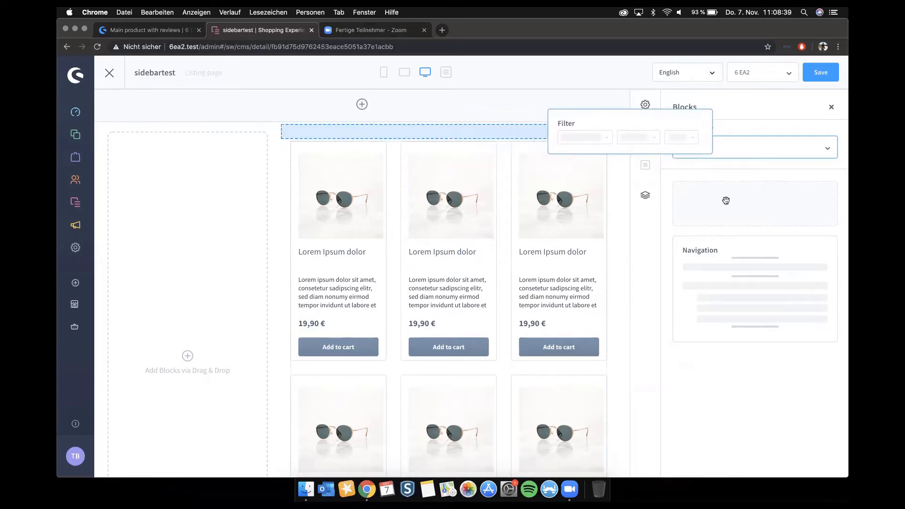
{"action": "left_click_drag", "start_coordinate": [695, 307], "coordinate": [136, 257]}
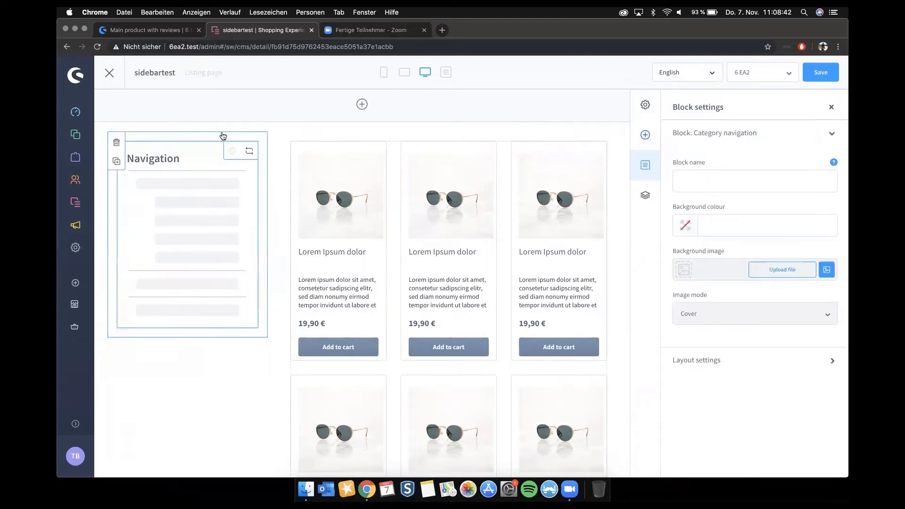
{"action": "left_click", "coordinate": [645, 135]}
{"action": "left_click_drag", "start_coordinate": [715, 201], "coordinate": [236, 133]}
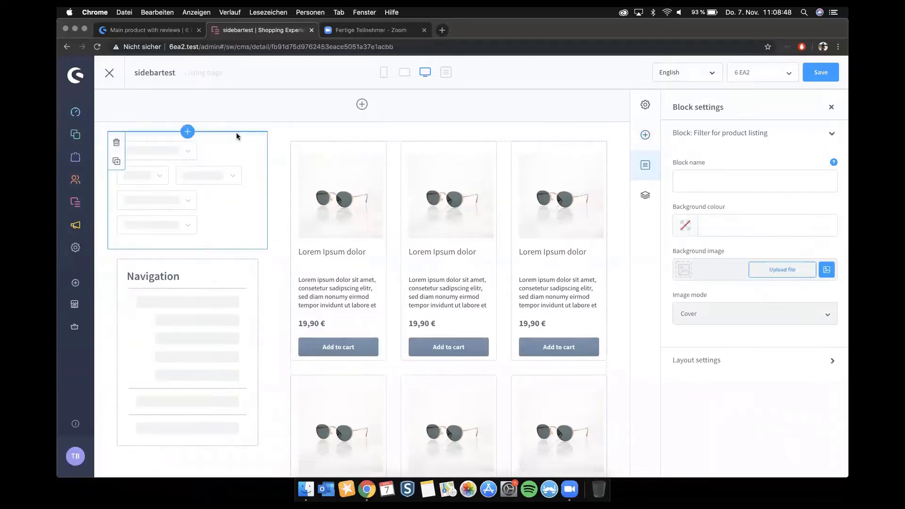
Step: Add the product slider block from the Commerce category to the sidebar below the Navigation block
{"action": "left_click", "coordinate": [645, 105]}
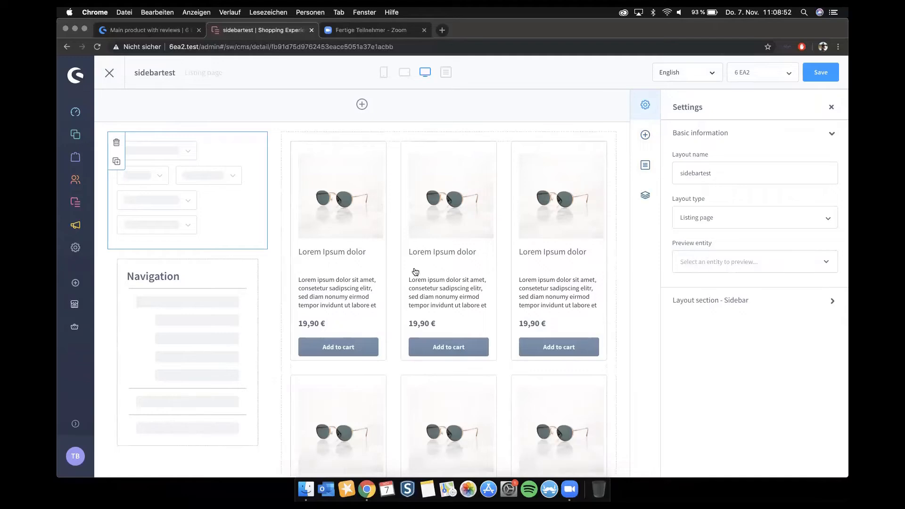
{"action": "scroll", "coordinate": [414, 256], "scroll_direction": "down", "scroll_amount": 3}
{"action": "left_click", "coordinate": [647, 133]}
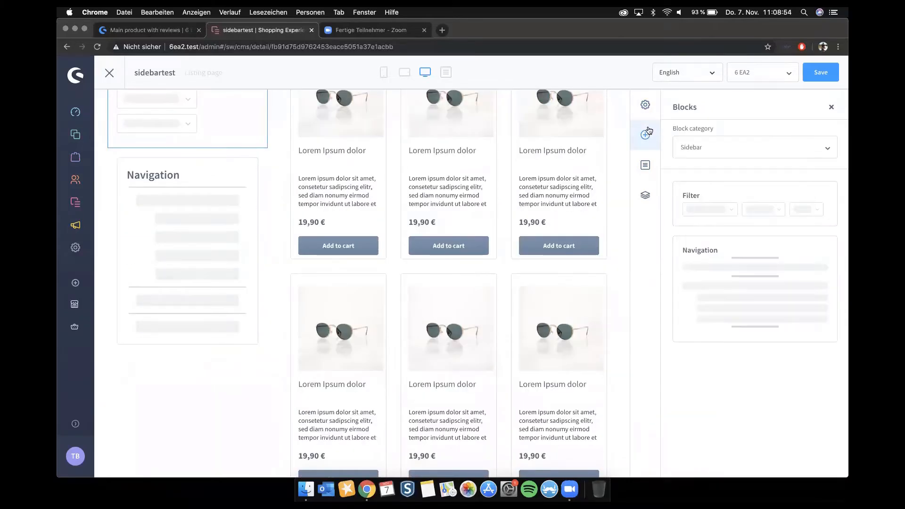
{"action": "left_click", "coordinate": [691, 146]}
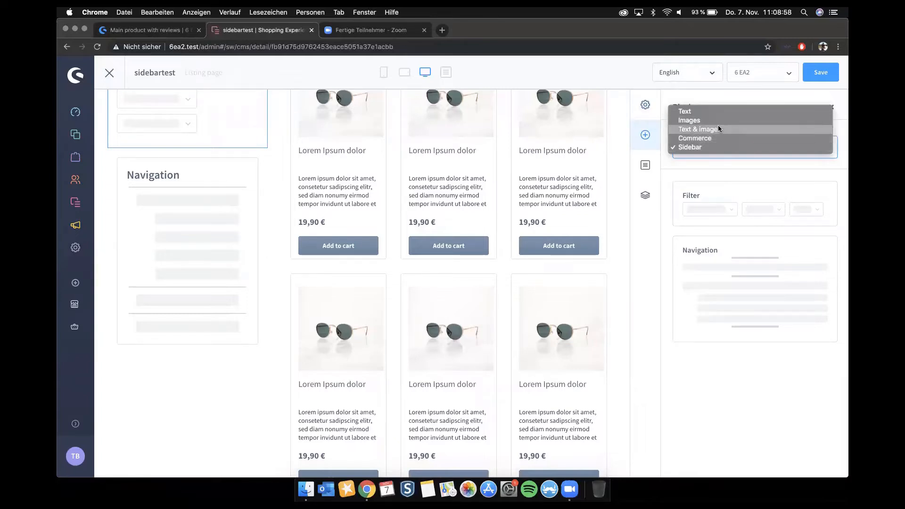
{"action": "left_click", "coordinate": [711, 139]}
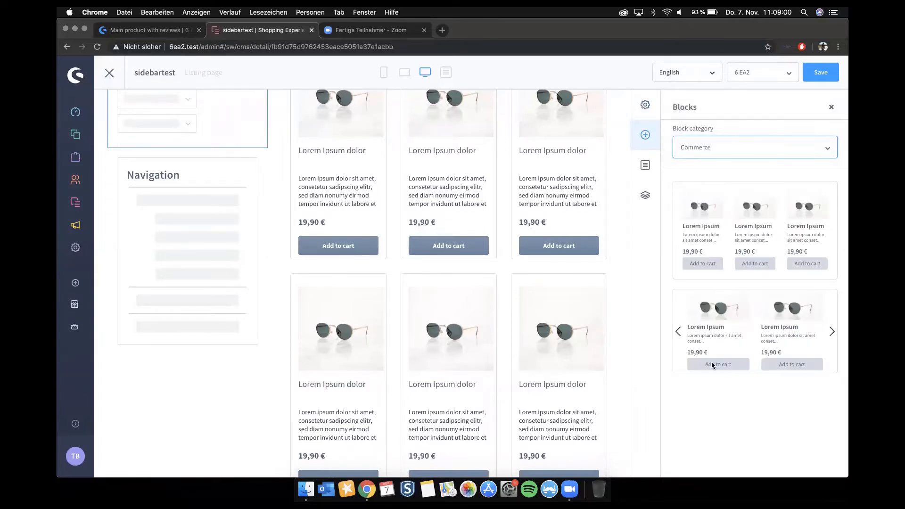
{"action": "left_click_drag", "start_coordinate": [748, 339], "coordinate": [200, 386]}
Step: Open the product slider's element settings and set the slider title to "Our best product"
{"action": "scroll", "coordinate": [212, 330], "scroll_direction": "down", "scroll_amount": 2}
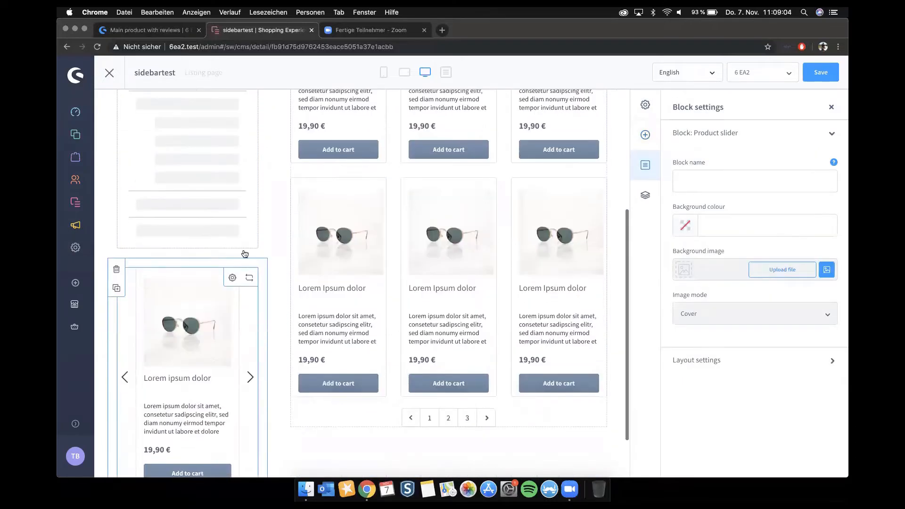
{"action": "left_click", "coordinate": [234, 278]}
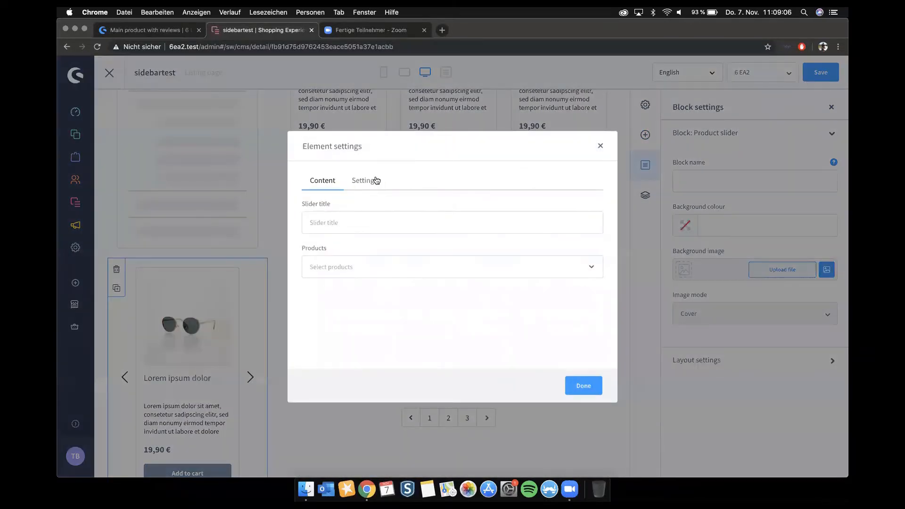
{"action": "left_click", "coordinate": [339, 222]}
{"action": "left_click", "coordinate": [338, 272]}
{"action": "left_click", "coordinate": [359, 231]}
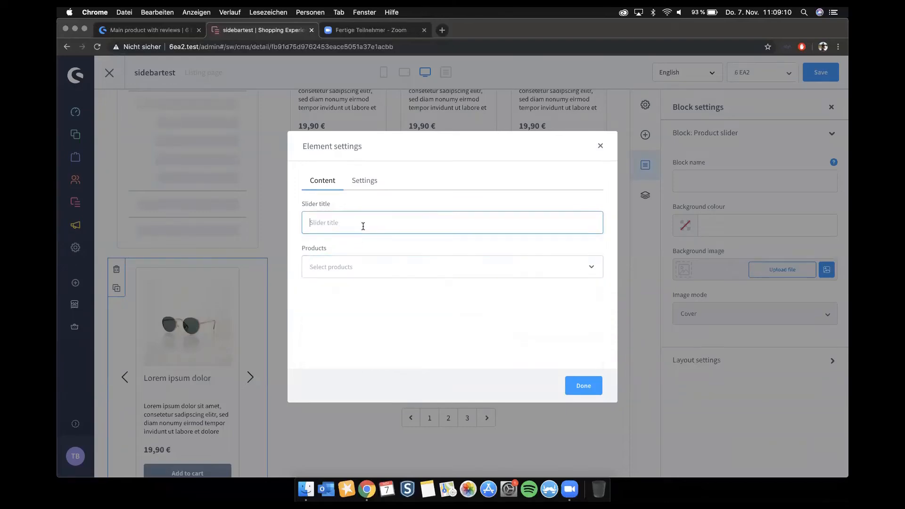
{"action": "type", "text": "Our best product"}
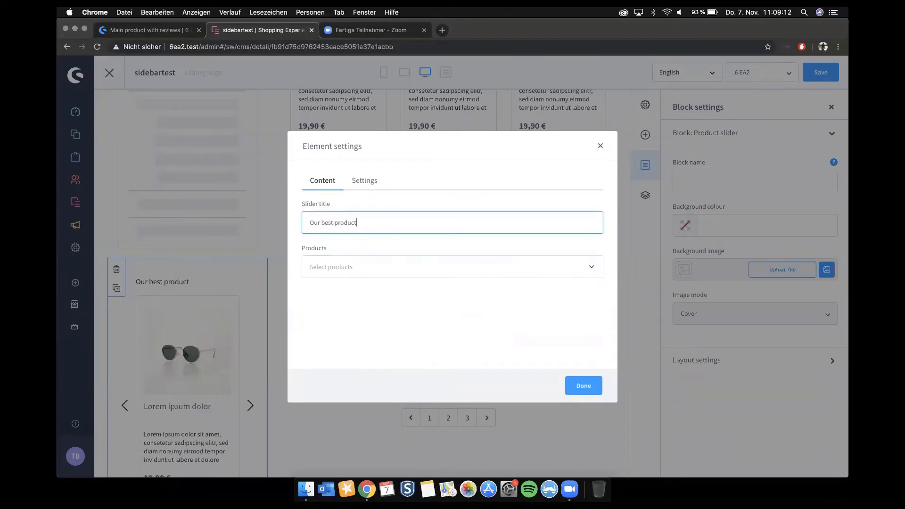
Step: Assign "Main product" to the product slider, confirm the element settings and save the layout
{"action": "left_click", "coordinate": [387, 270]}
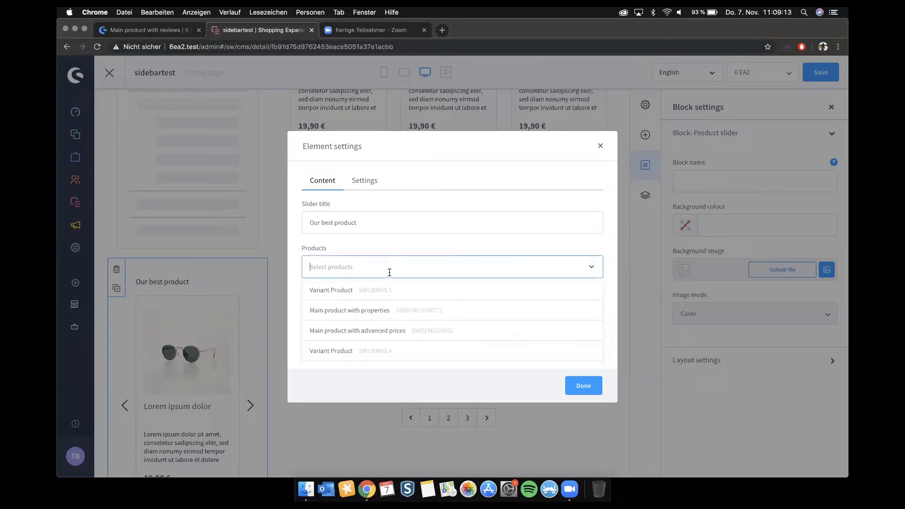
{"action": "scroll", "coordinate": [376, 345], "scroll_direction": "down", "scroll_amount": 1}
{"action": "left_click", "coordinate": [374, 342]}
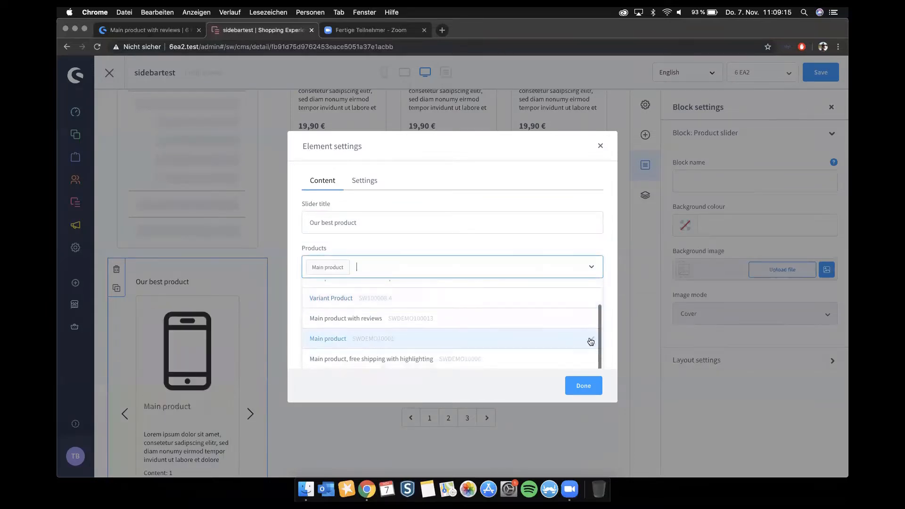
{"action": "left_click", "coordinate": [583, 386]}
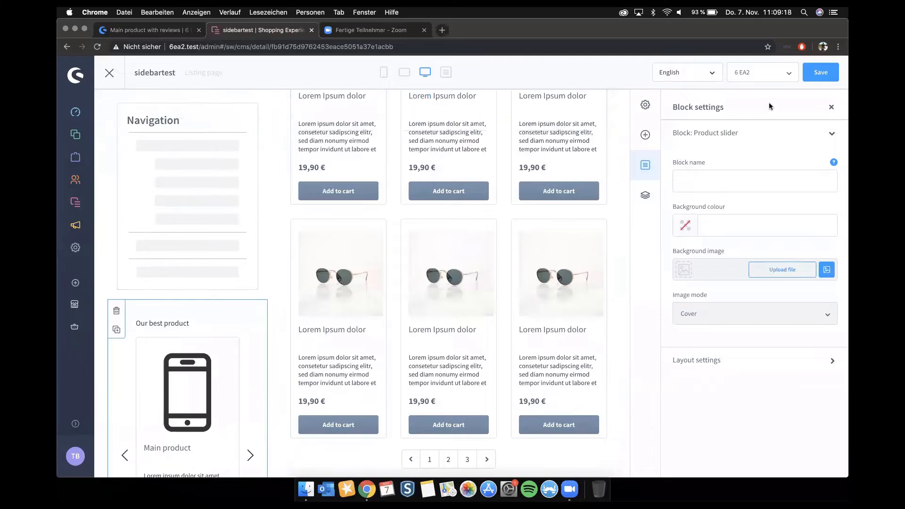
{"action": "left_click", "coordinate": [830, 69]}
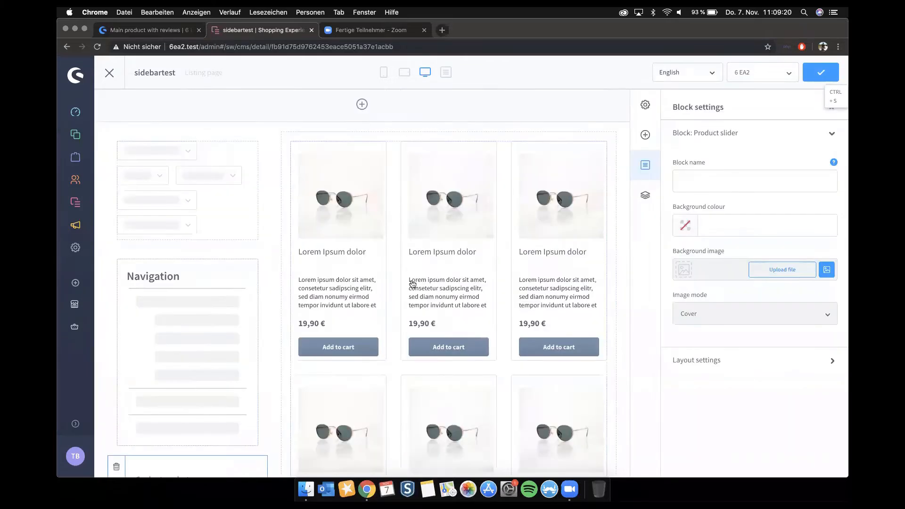
Step: Assign the "sidebartest" layout to the Clothing category under Catalogue #1 and save the category
{"action": "mouse_move", "coordinate": [86, 139]}
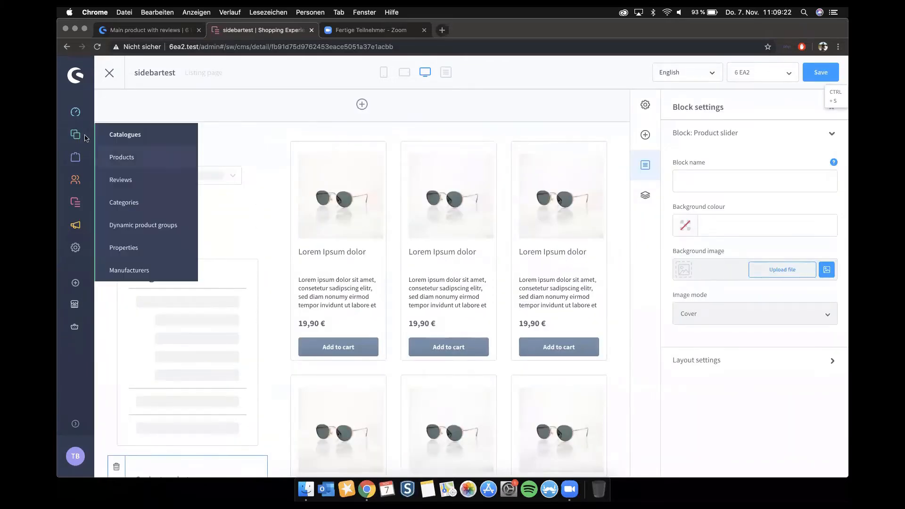
{"action": "left_click", "coordinate": [133, 203]}
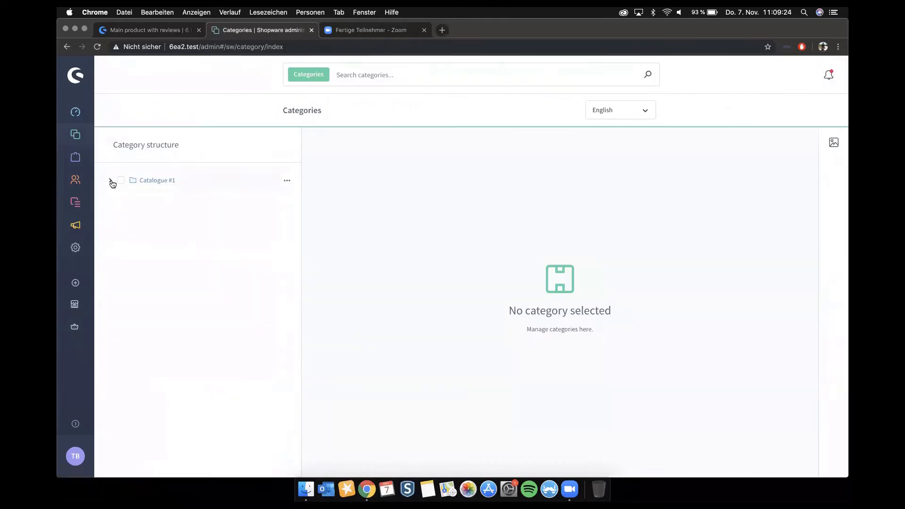
{"action": "left_click", "coordinate": [111, 181]}
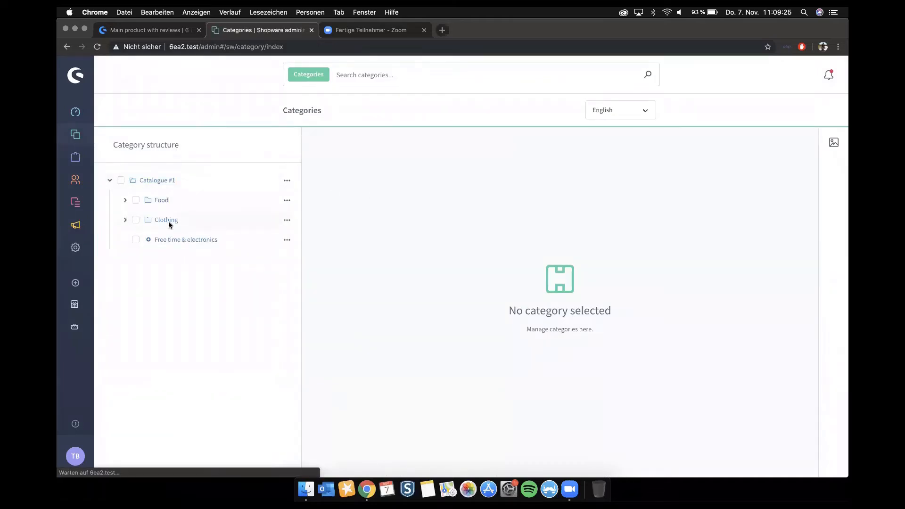
{"action": "left_click", "coordinate": [166, 220]}
{"action": "scroll", "coordinate": [424, 325], "scroll_direction": "down", "scroll_amount": 4}
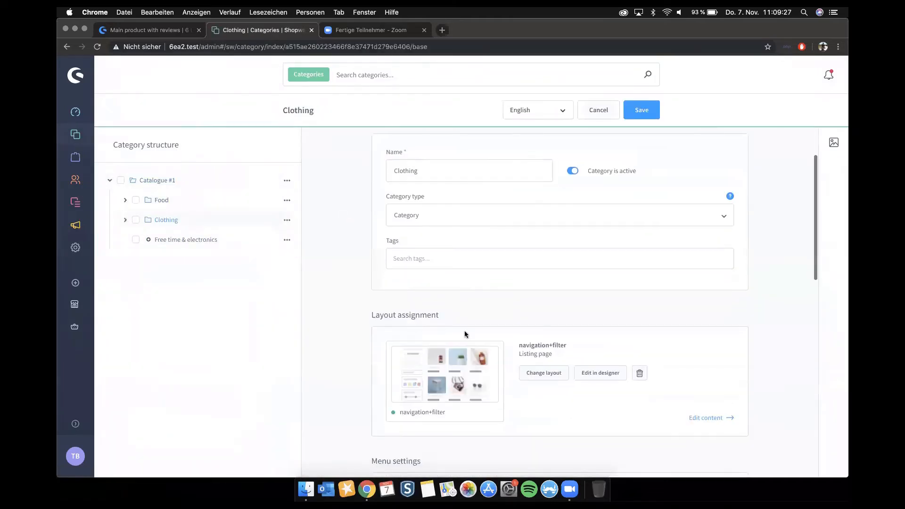
{"action": "left_click", "coordinate": [544, 362]}
{"action": "left_click", "coordinate": [312, 231]}
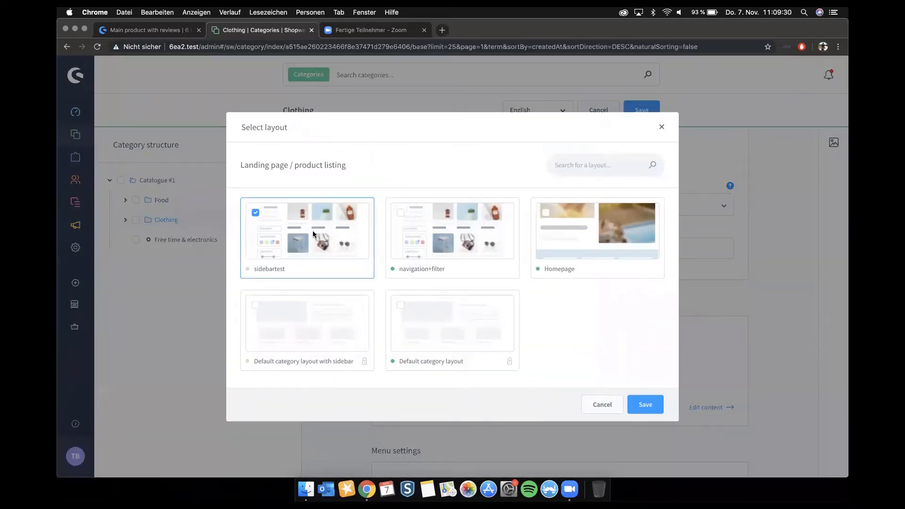
{"action": "left_click", "coordinate": [645, 404]}
{"action": "left_click", "coordinate": [638, 109]}
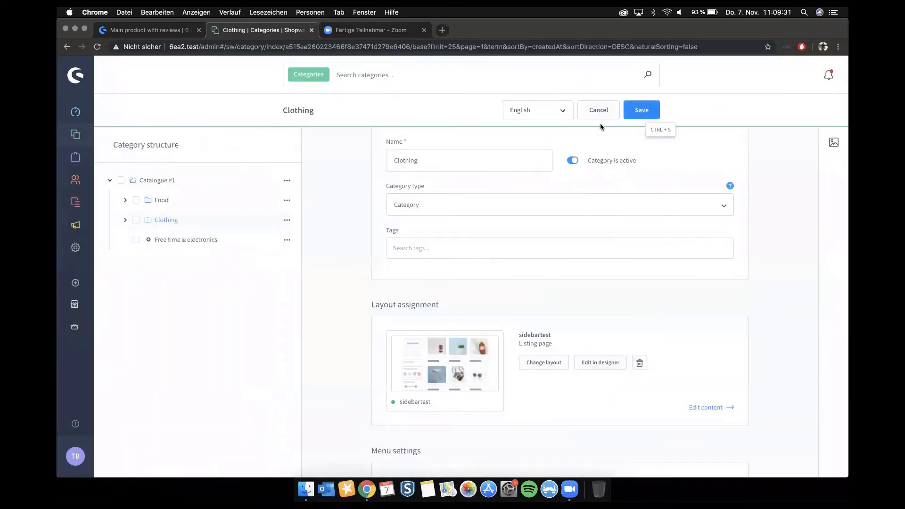
Step: Switch to the storefront, reload it and examine the filters, navigation and product slider in the Clothing category's sidebar
{"action": "left_click", "coordinate": [160, 30]}
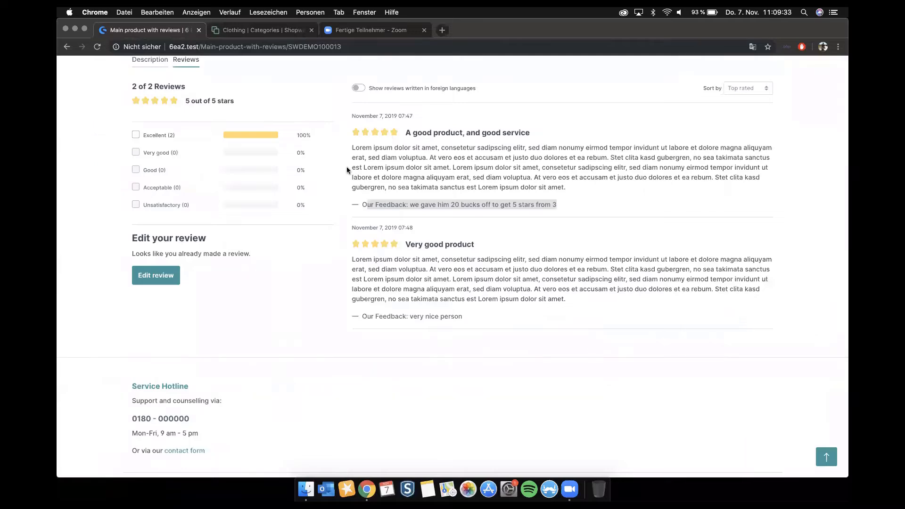
{"action": "key", "text": "super+r"}
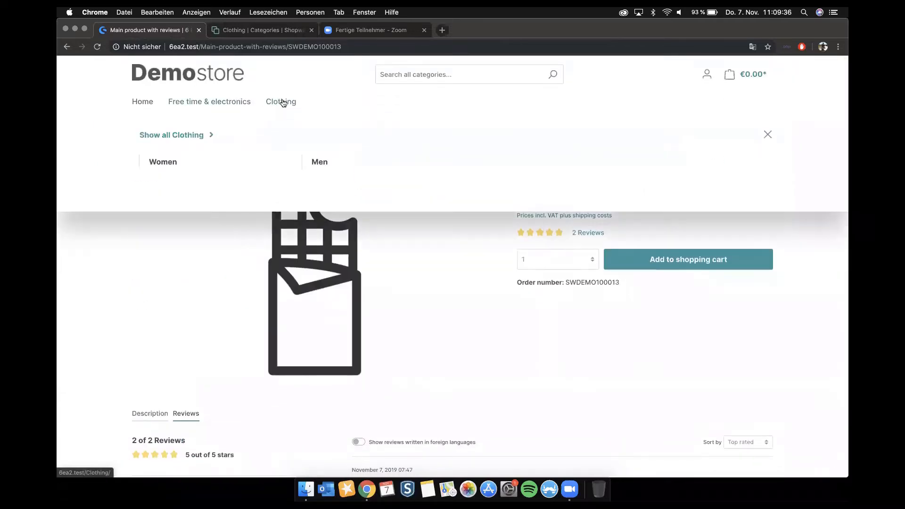
{"action": "left_click", "coordinate": [283, 102]}
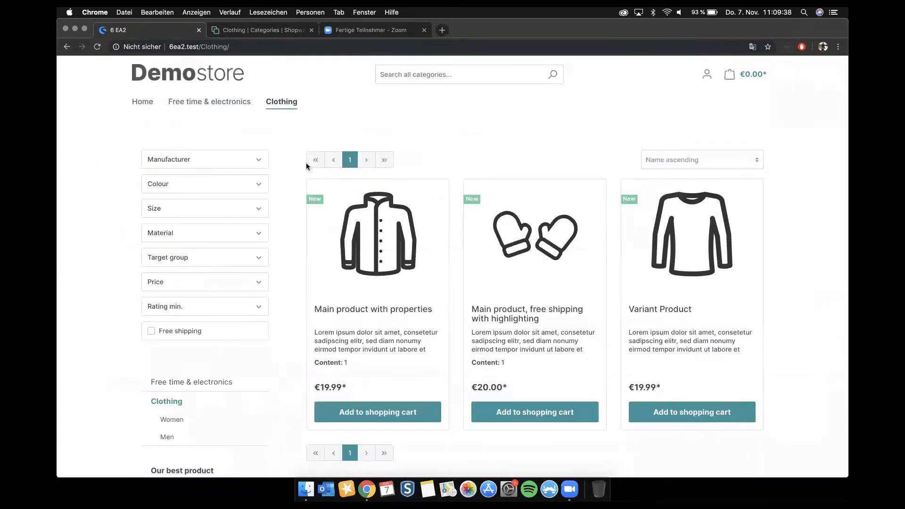
{"action": "scroll", "coordinate": [206, 144], "scroll_direction": "down", "scroll_amount": 1}
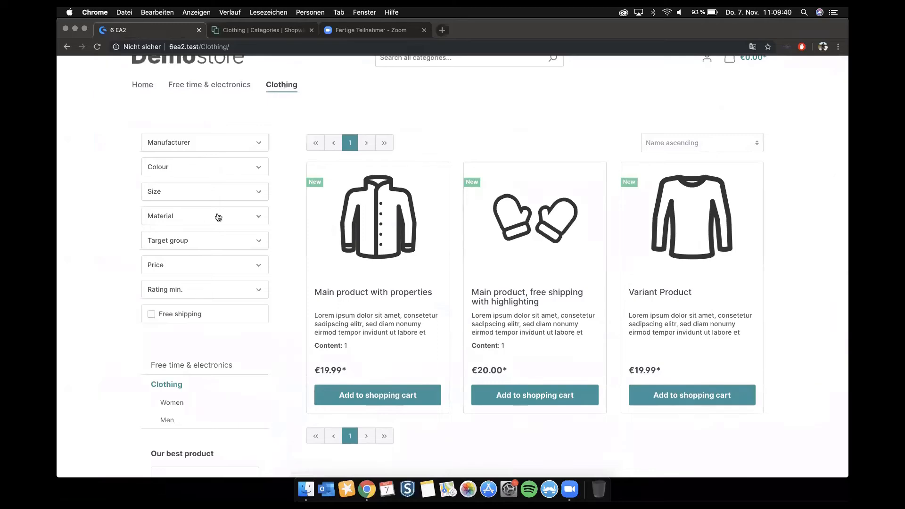
{"action": "scroll", "coordinate": [220, 196], "scroll_direction": "down", "scroll_amount": 5}
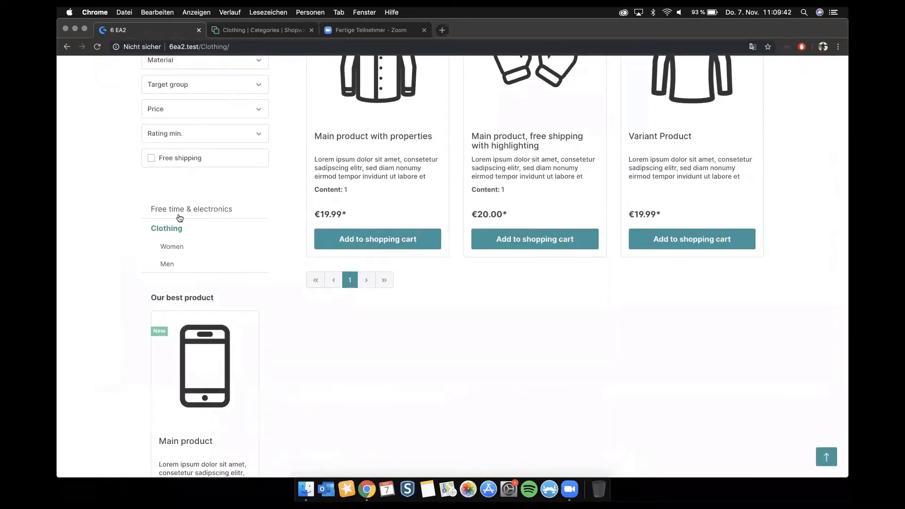
{"action": "scroll", "coordinate": [174, 218], "scroll_direction": "down", "scroll_amount": 3}
{"action": "left_click_drag", "start_coordinate": [151, 188], "coordinate": [211, 197]}
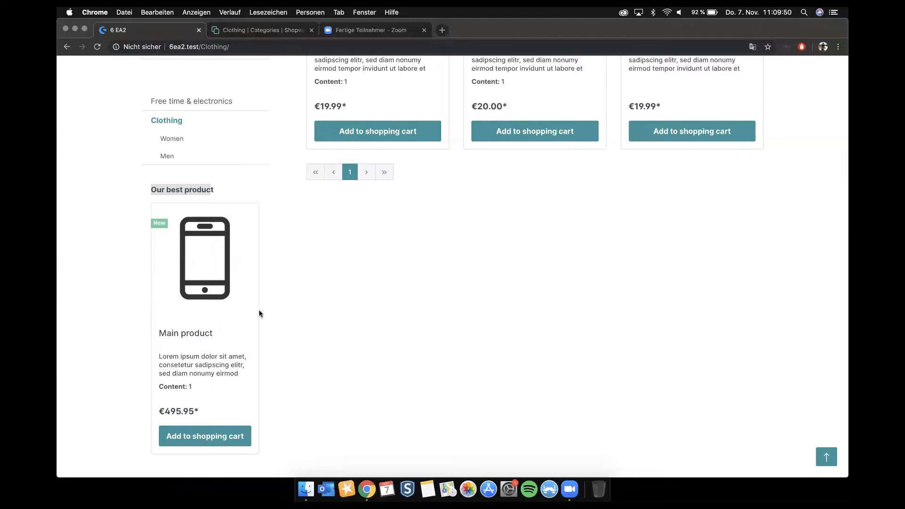
{"action": "scroll", "coordinate": [258, 311], "scroll_direction": "up", "scroll_amount": 3}
{"action": "scroll", "coordinate": [259, 311], "scroll_direction": "down", "scroll_amount": 2}
{"action": "scroll", "coordinate": [260, 313], "scroll_direction": "down", "scroll_amount": 3}
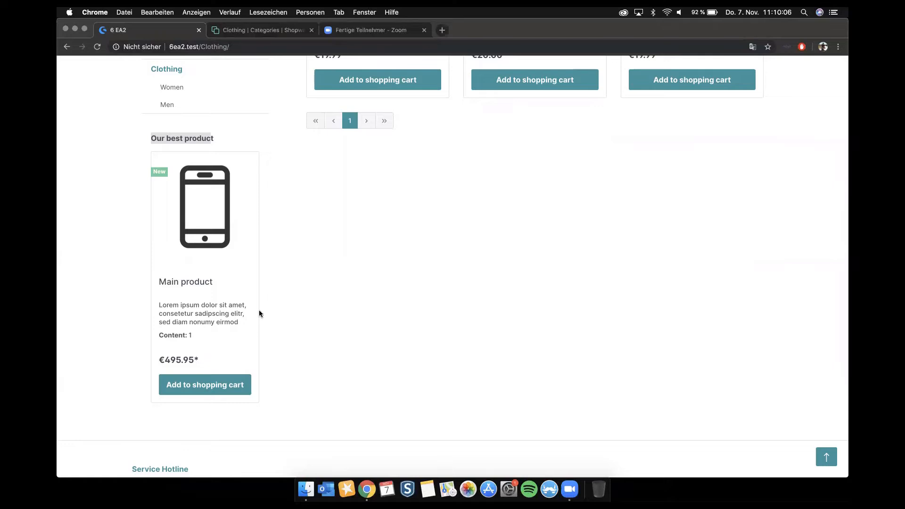
{"action": "scroll", "coordinate": [258, 310], "scroll_direction": "up", "scroll_amount": 10}
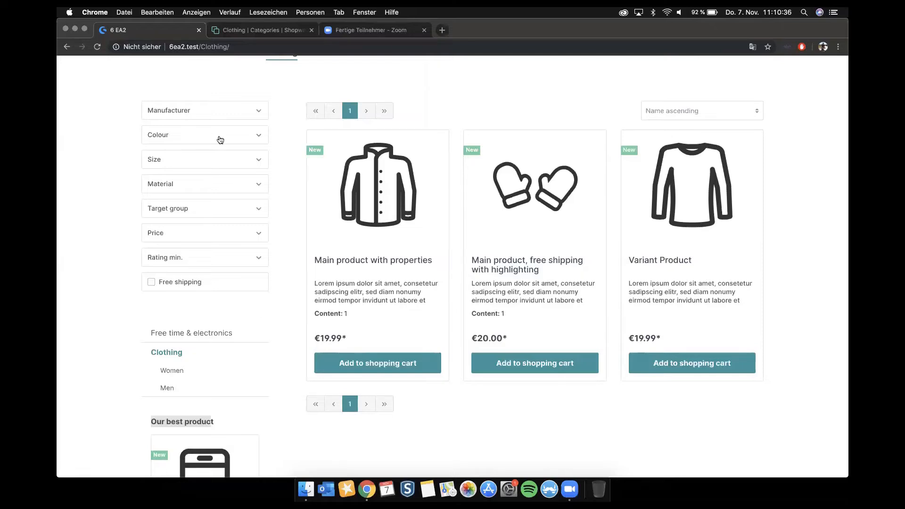
Step: Switch back to the administration and open the "sidebartest" layout from Shopping Experiences
{"action": "left_click", "coordinate": [272, 33]}
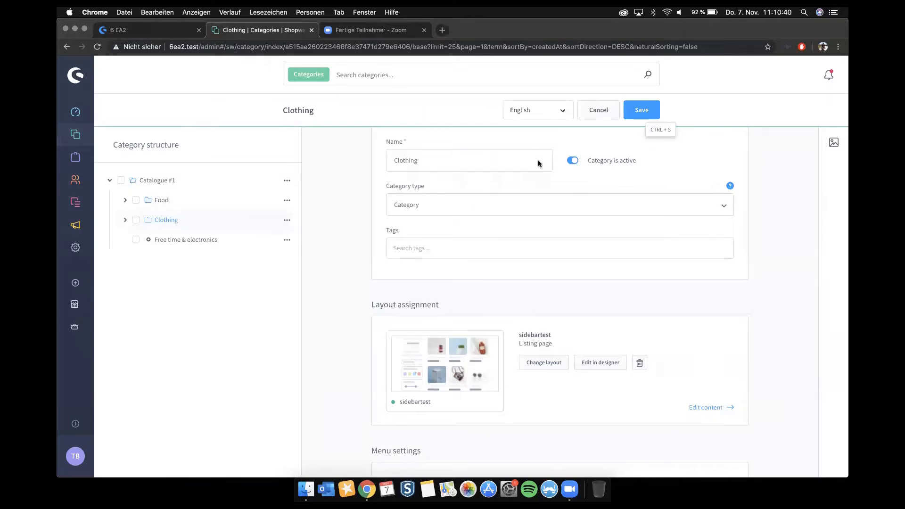
{"action": "mouse_move", "coordinate": [75, 209]}
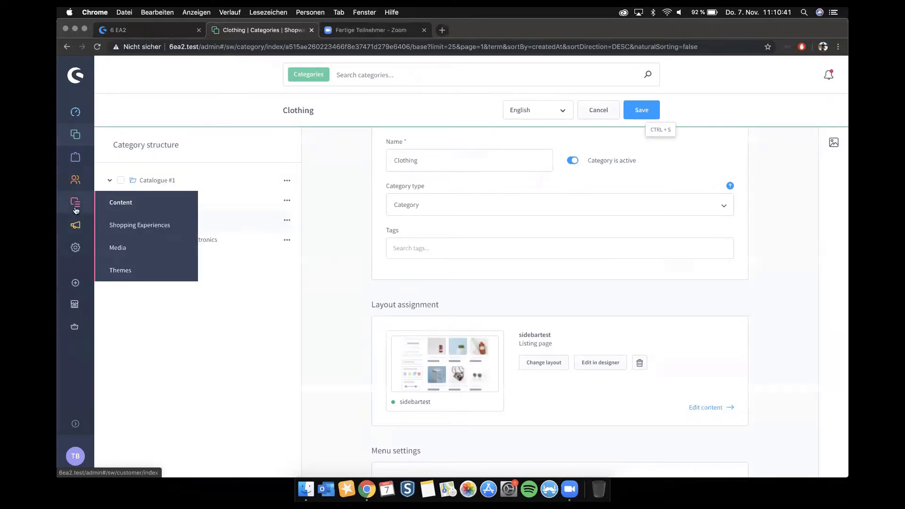
{"action": "left_click", "coordinate": [145, 226]}
{"action": "left_click", "coordinate": [550, 105]}
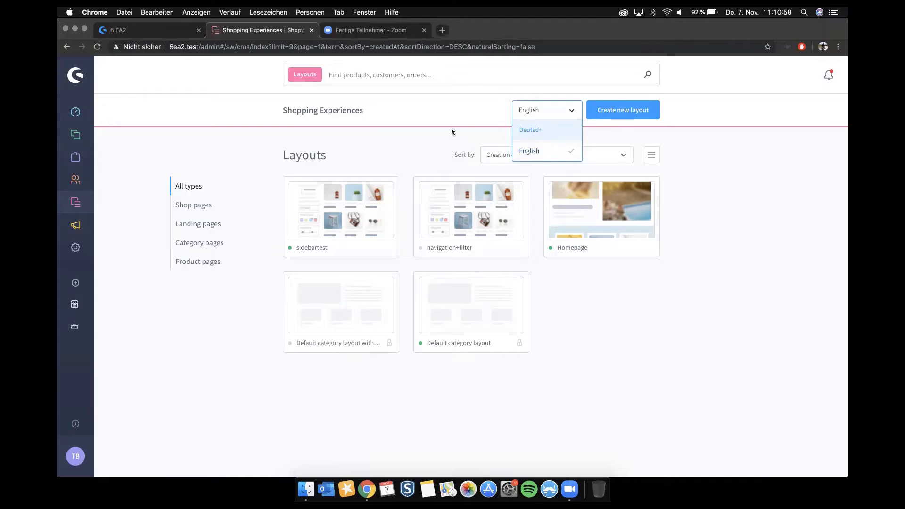
{"action": "left_click", "coordinate": [337, 211]}
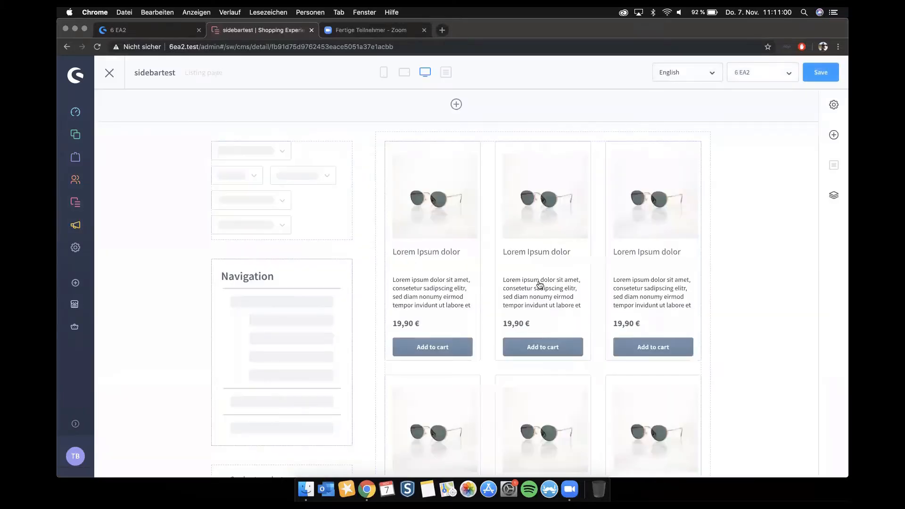
Step: Add the YouTube Video block from the Images category below the product listing in the main area
{"action": "scroll", "coordinate": [539, 284], "scroll_direction": "down", "scroll_amount": 5}
{"action": "left_click", "coordinate": [833, 135]}
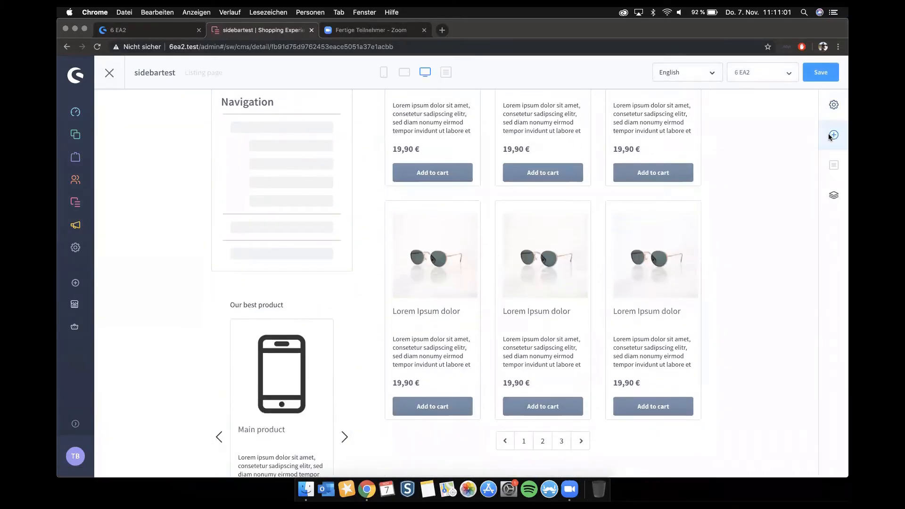
{"action": "left_click", "coordinate": [754, 148]}
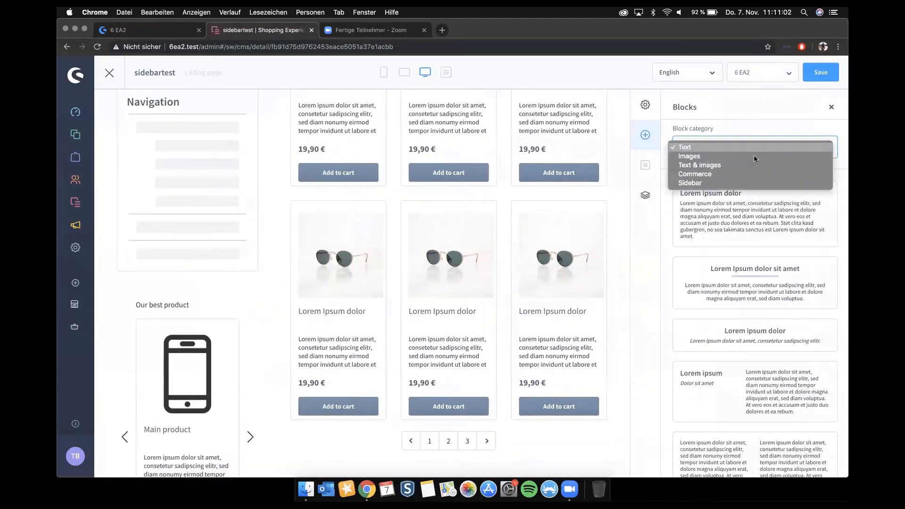
{"action": "left_click", "coordinate": [723, 156]}
{"action": "scroll", "coordinate": [725, 233], "scroll_direction": "down", "scroll_amount": 10}
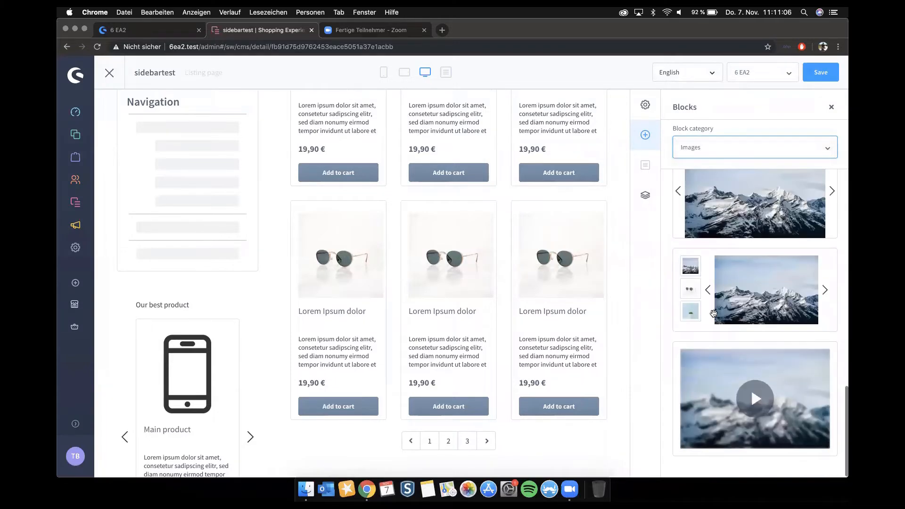
{"action": "left_click_drag", "start_coordinate": [726, 410], "coordinate": [455, 460]}
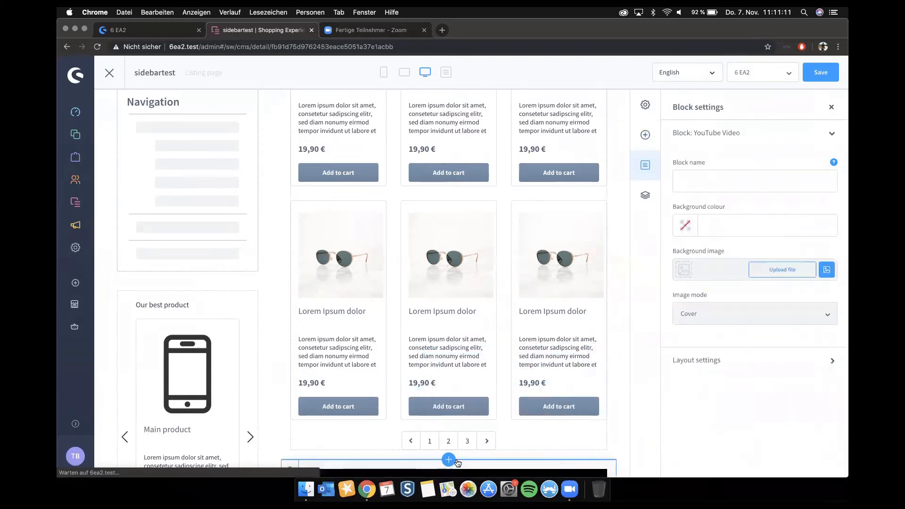
Step: Review the YouTube video's element settings, close them, and delete the YouTube Video block from below the product listing
{"action": "scroll", "coordinate": [453, 460], "scroll_direction": "down", "scroll_amount": 5}
{"action": "left_click", "coordinate": [581, 259]}
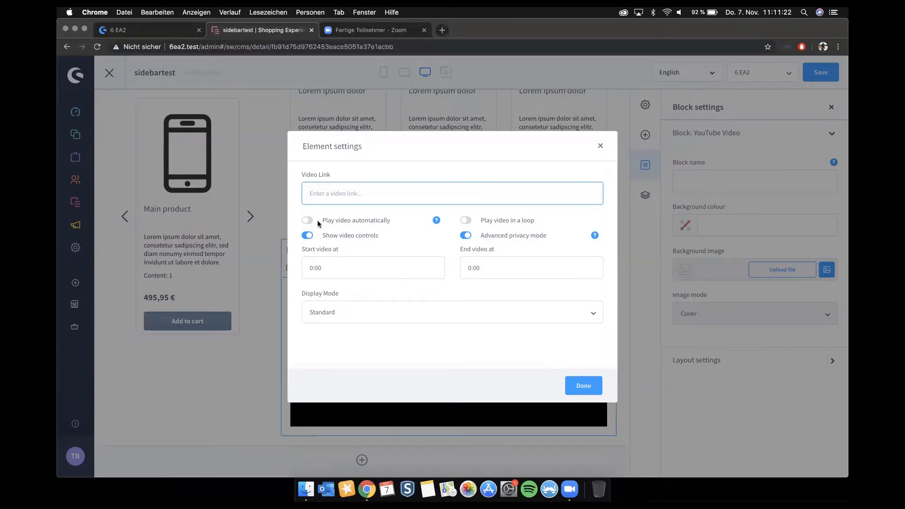
{"action": "left_click", "coordinate": [600, 147]}
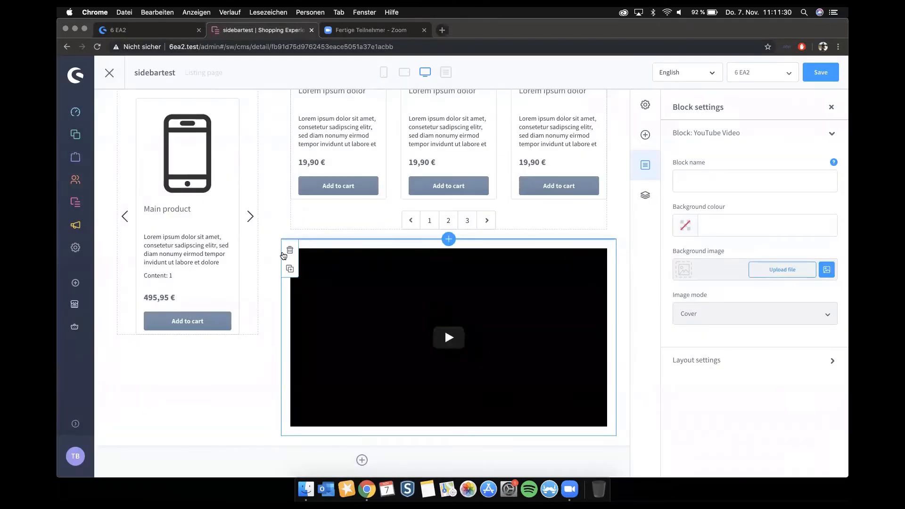
{"action": "left_click", "coordinate": [289, 250]}
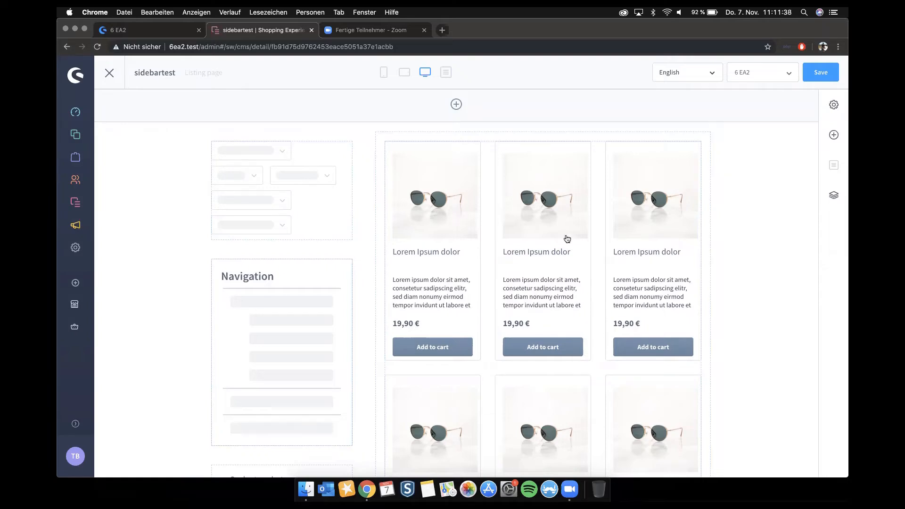
Step: Look at the properties list, then open the variant generator of "Variant Product" from the product catalogue
{"action": "mouse_move", "coordinate": [87, 147]}
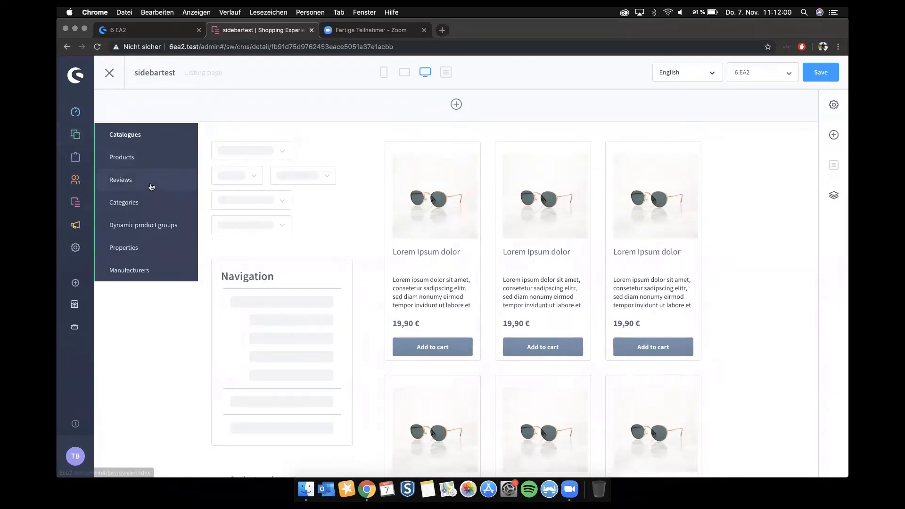
{"action": "left_click", "coordinate": [142, 248]}
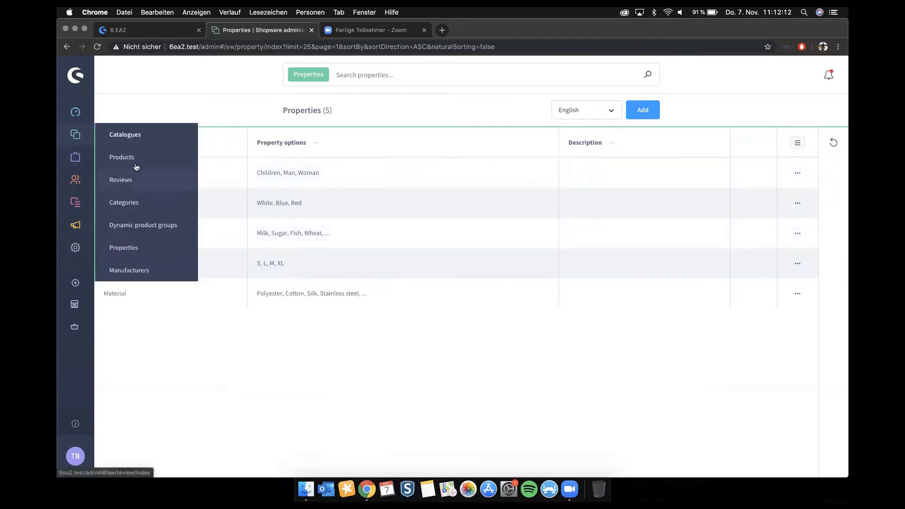
{"action": "left_click", "coordinate": [137, 159]}
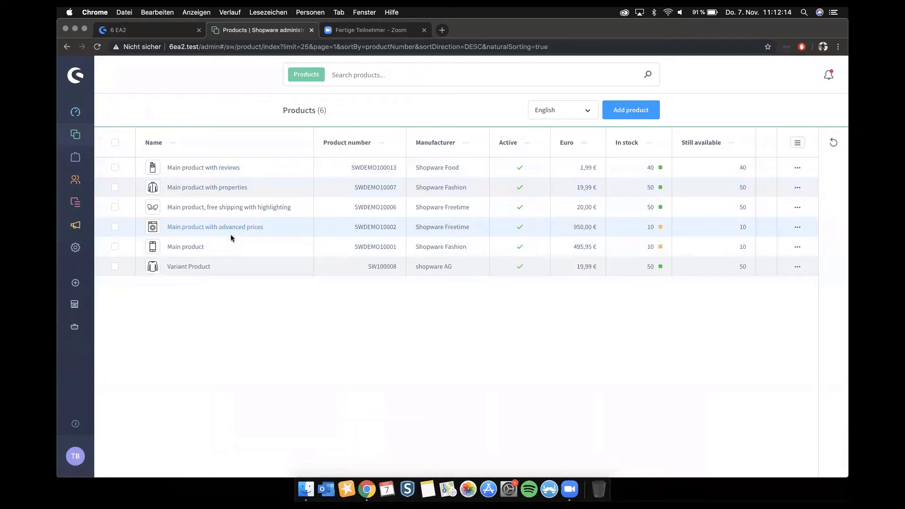
{"action": "left_click", "coordinate": [190, 267]}
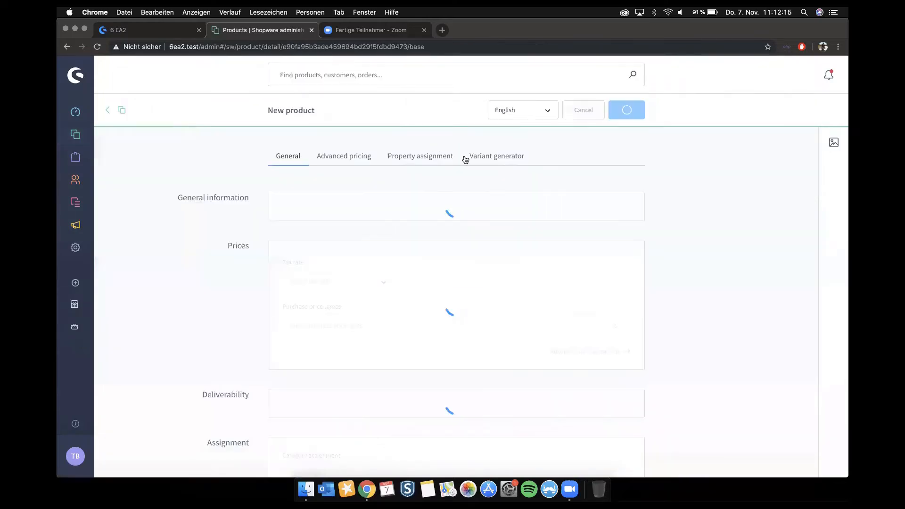
{"action": "left_click", "coordinate": [501, 155]}
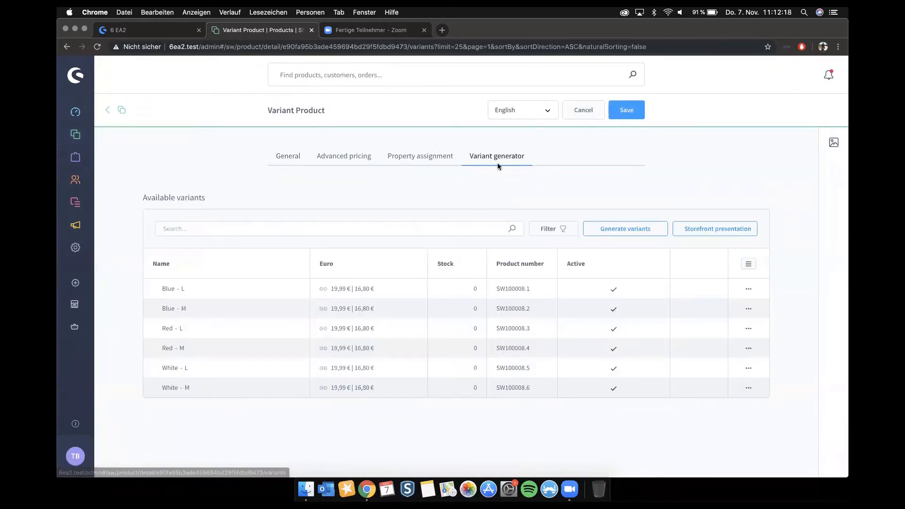
Step: Inspect the available Size options for generating variants and cancel without generating any
{"action": "left_click", "coordinate": [630, 229]}
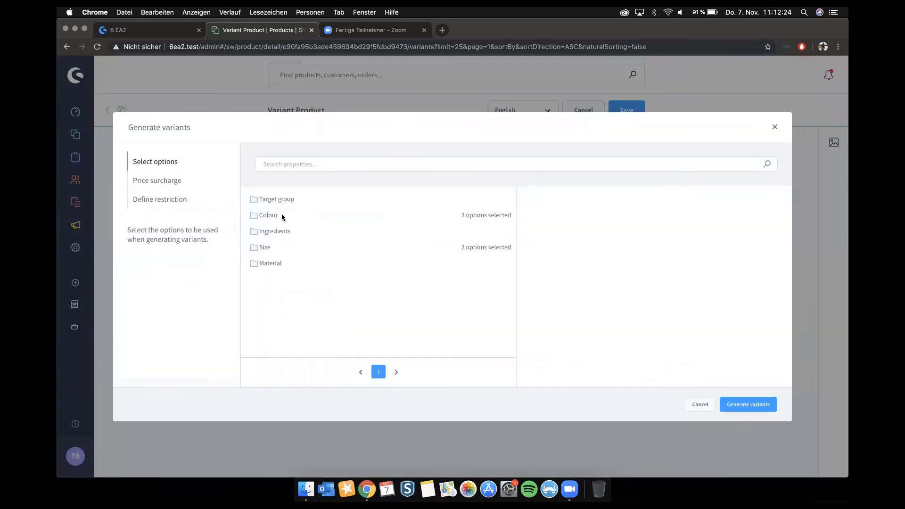
{"action": "left_click", "coordinate": [271, 246]}
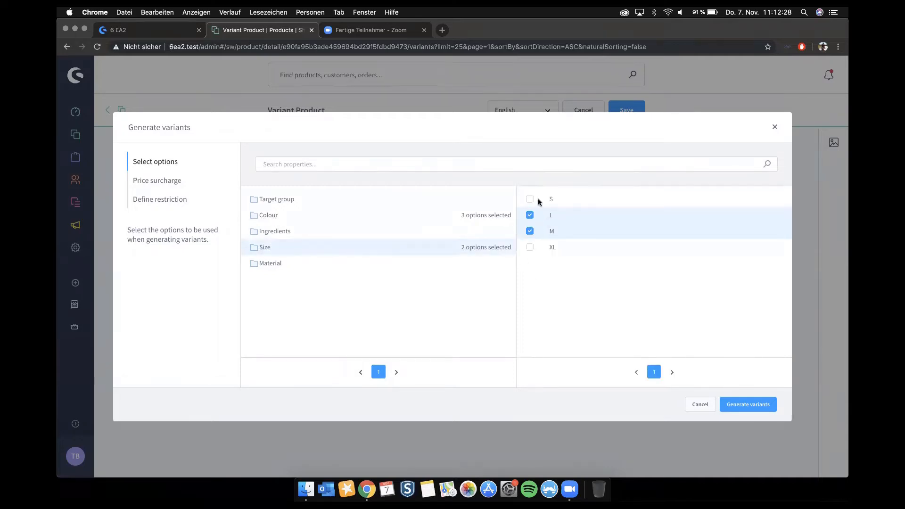
{"action": "left_click", "coordinate": [697, 404]}
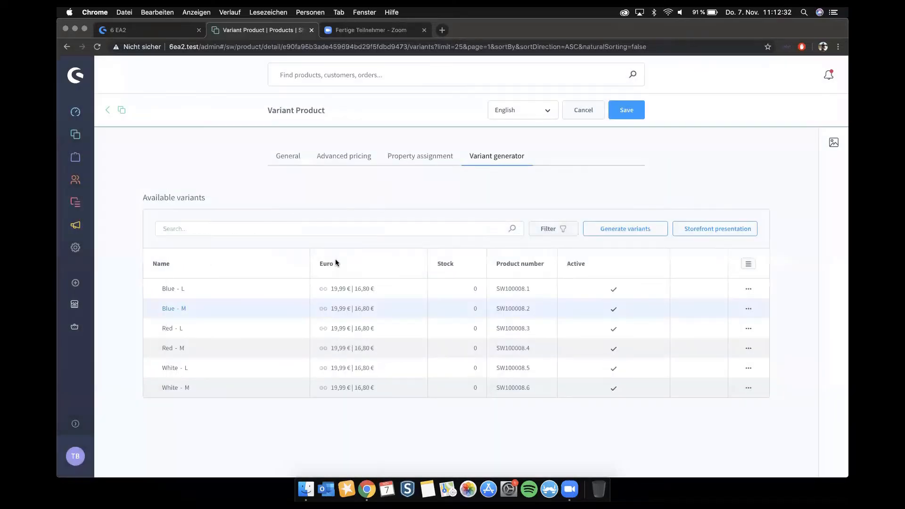
Step: Open the storefront presentation settings and examine the display sequence of the Colour and Size options
{"action": "left_click", "coordinate": [721, 231]}
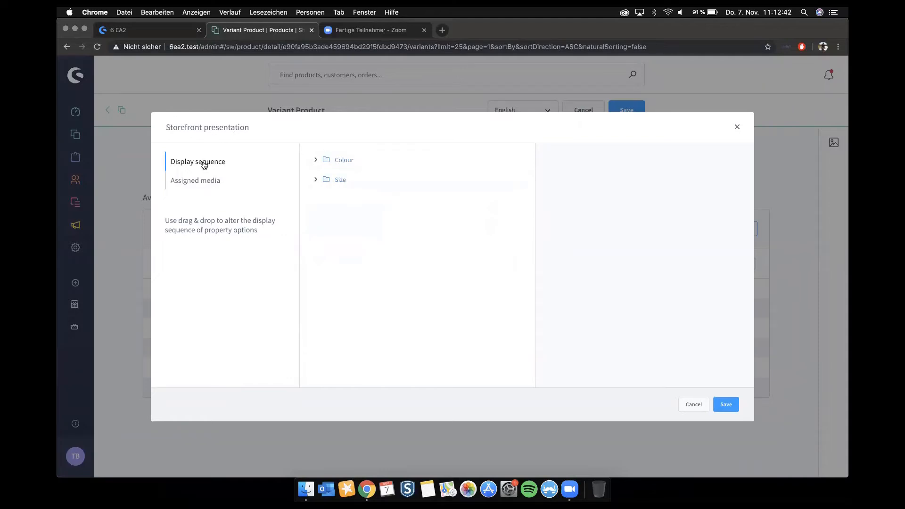
{"action": "left_click", "coordinate": [317, 160]}
{"action": "left_click", "coordinate": [316, 160]}
{"action": "left_click", "coordinate": [316, 160]}
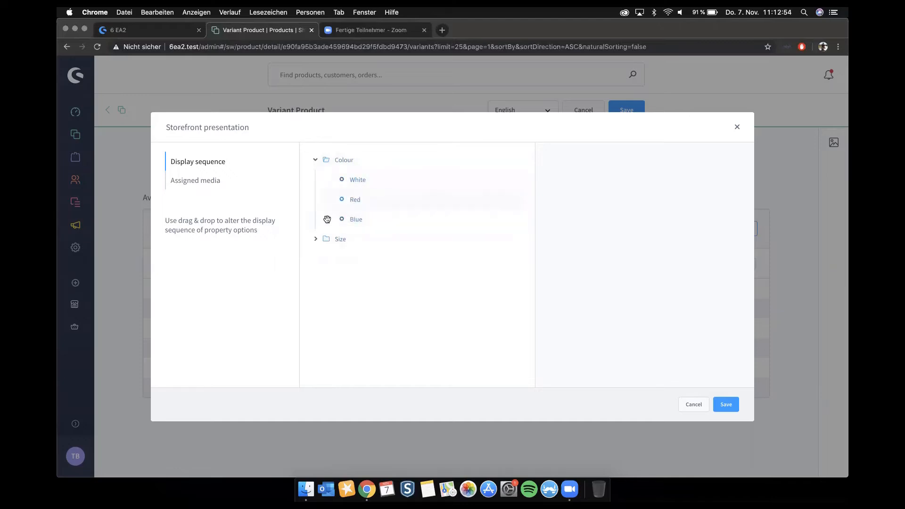
{"action": "left_click", "coordinate": [314, 239]}
{"action": "mouse_move", "coordinate": [368, 279]}
{"action": "left_mouse_down"}
{"action": "mouse_move", "coordinate": [365, 258]}
{"action": "mouse_move", "coordinate": [369, 284]}
{"action": "mouse_move", "coordinate": [397, 274]}
{"action": "mouse_move", "coordinate": [375, 275]}
{"action": "left_mouse_up"}
Step: Enable "Display in listings" for the Colour property in the assigned media settings
{"action": "left_click", "coordinate": [203, 182]}
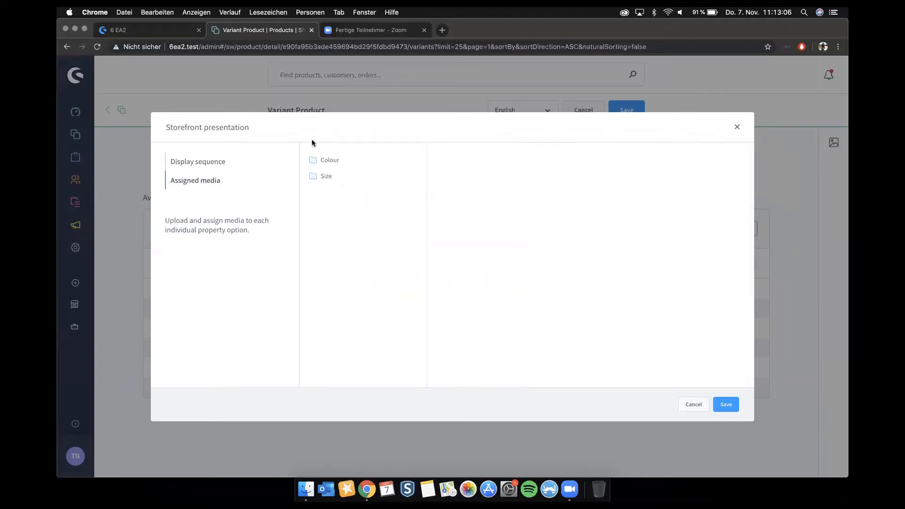
{"action": "left_click", "coordinate": [371, 160]}
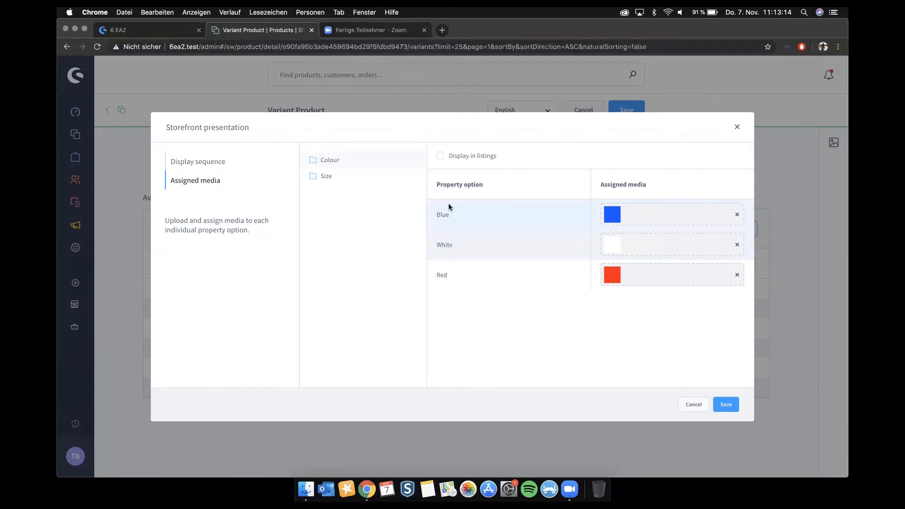
{"action": "left_click", "coordinate": [441, 156]}
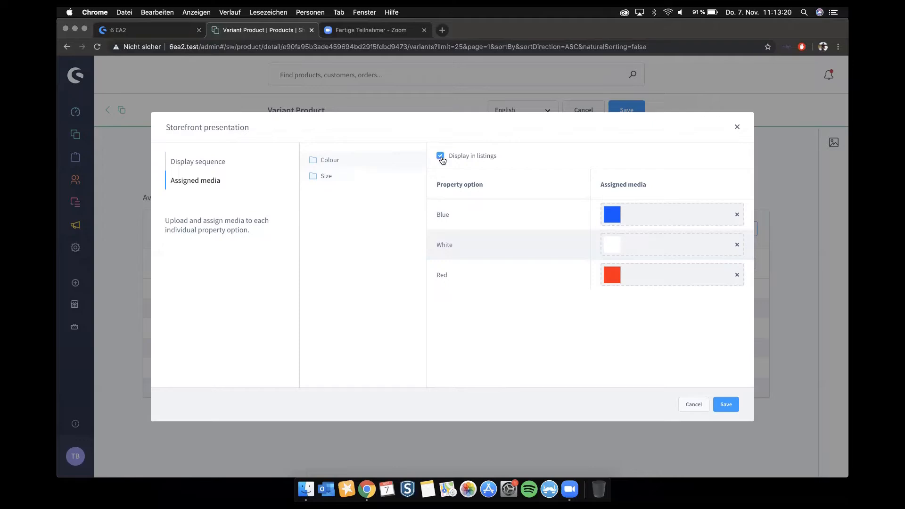
Step: Switch to the storefront, view the Variant Product's detail page from the Clothing listing and return to the listing
{"action": "left_click", "coordinate": [116, 29]}
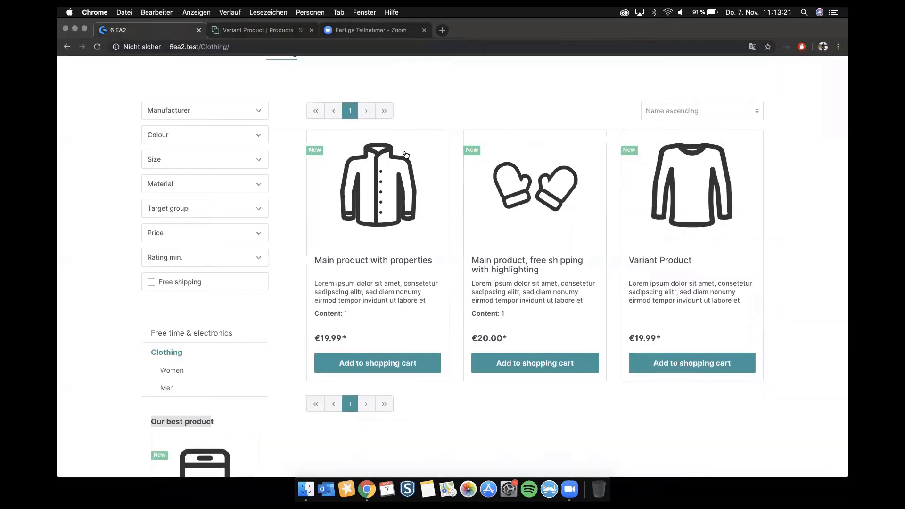
{"action": "scroll", "coordinate": [694, 235], "scroll_direction": "up", "scroll_amount": 2}
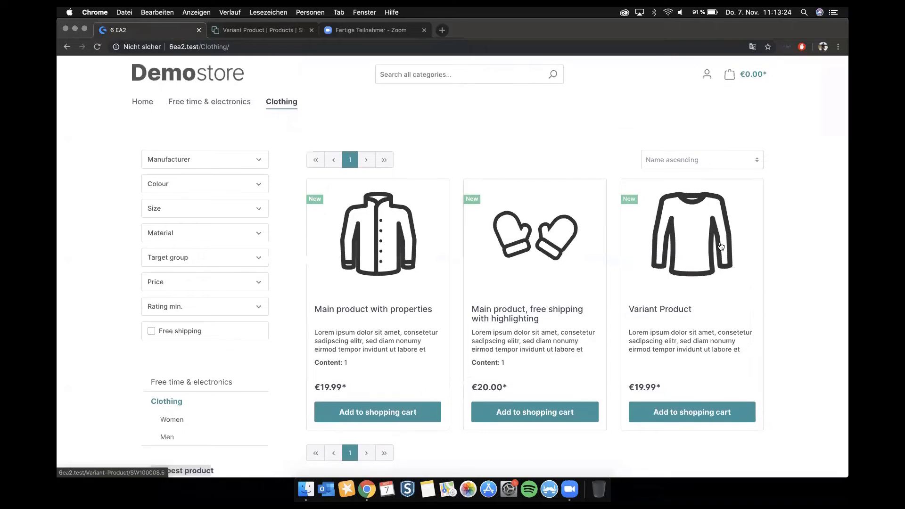
{"action": "left_click", "coordinate": [695, 258]}
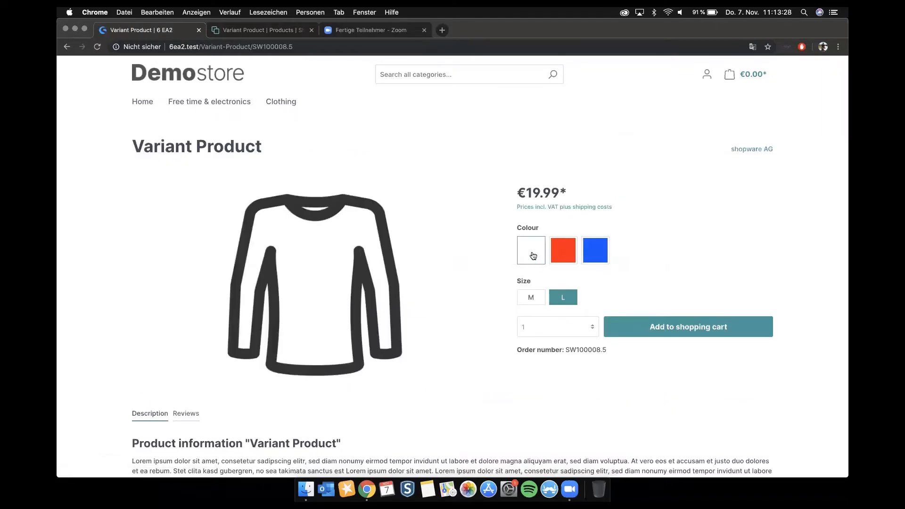
{"action": "left_click", "coordinate": [67, 47]}
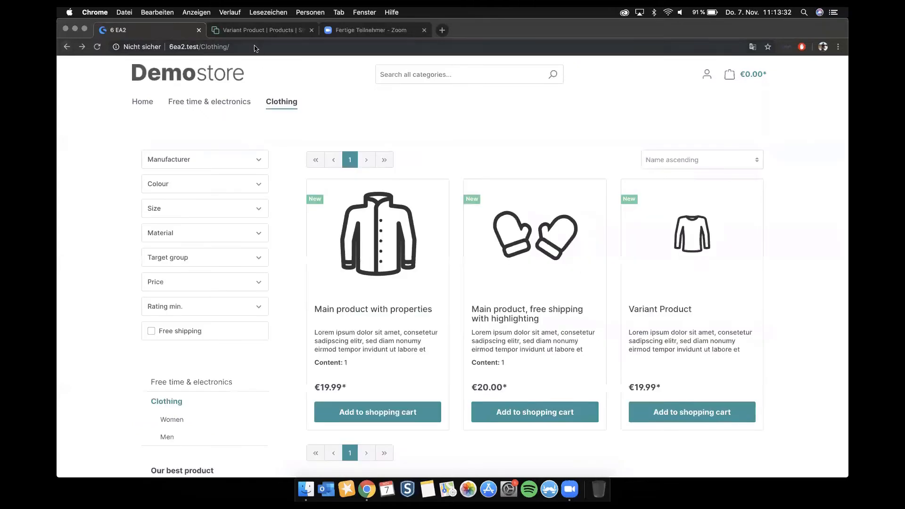
Step: Switch back to the administration and save the storefront presentation and the Variant Product
{"action": "left_click", "coordinate": [264, 29]}
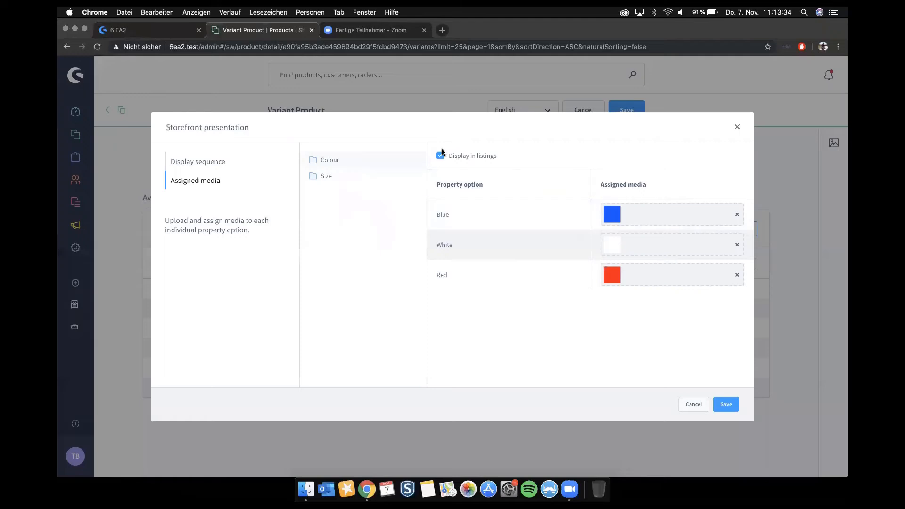
{"action": "left_click", "coordinate": [724, 405]}
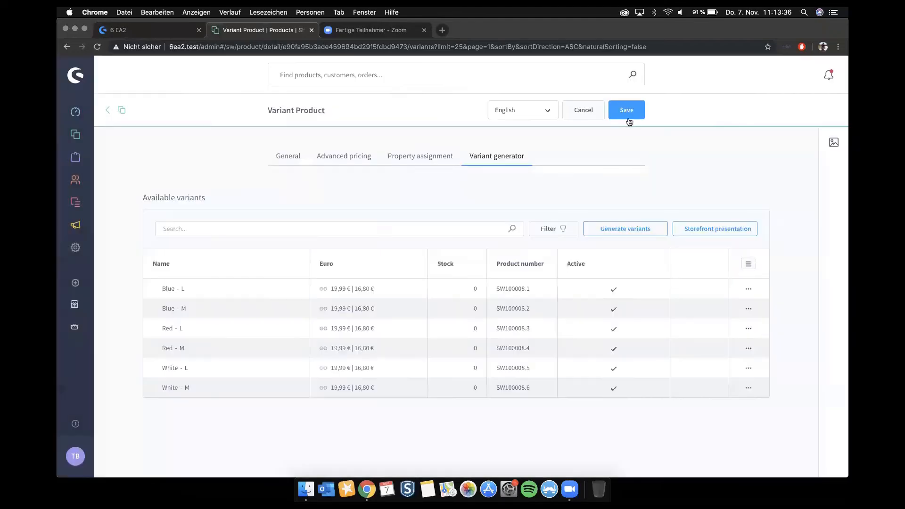
{"action": "left_click", "coordinate": [628, 118]}
Step: Switch to the storefront, reload the Clothing category and examine how the colour variants are listed
{"action": "left_click", "coordinate": [166, 31]}
{"action": "key", "text": "super+r"}
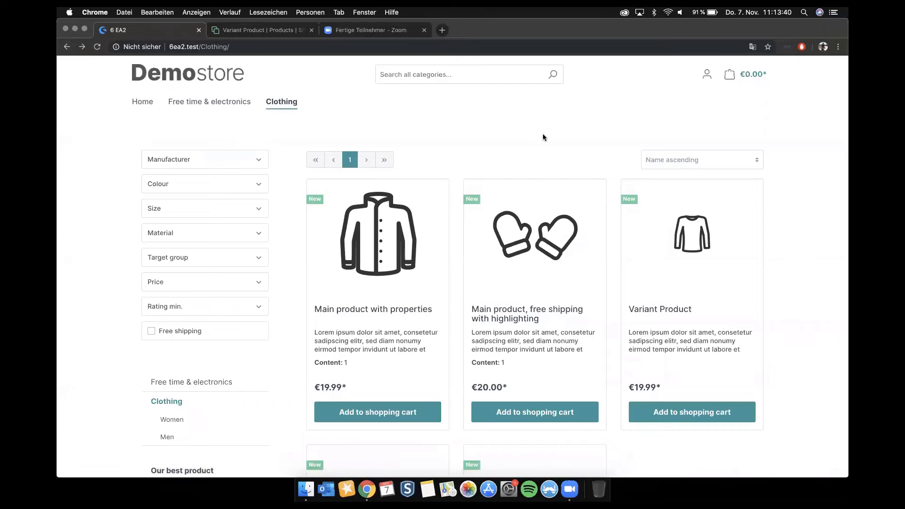
{"action": "scroll", "coordinate": [542, 137], "scroll_direction": "down", "scroll_amount": 6}
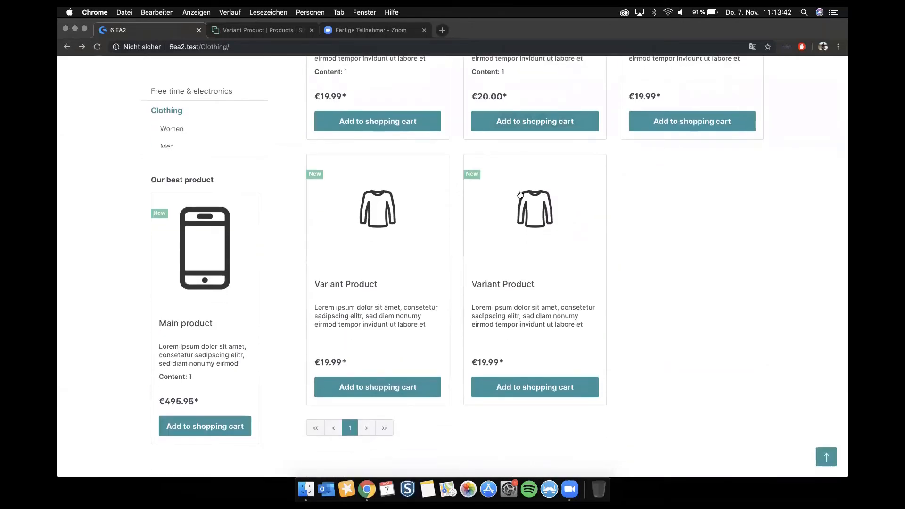
{"action": "scroll", "coordinate": [519, 194], "scroll_direction": "up", "scroll_amount": 3}
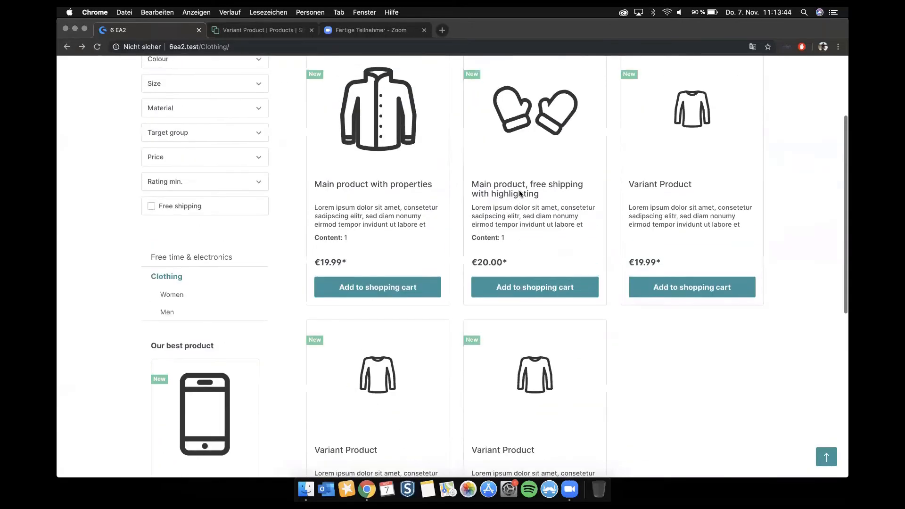
{"action": "scroll", "coordinate": [520, 194], "scroll_direction": "down", "scroll_amount": 2}
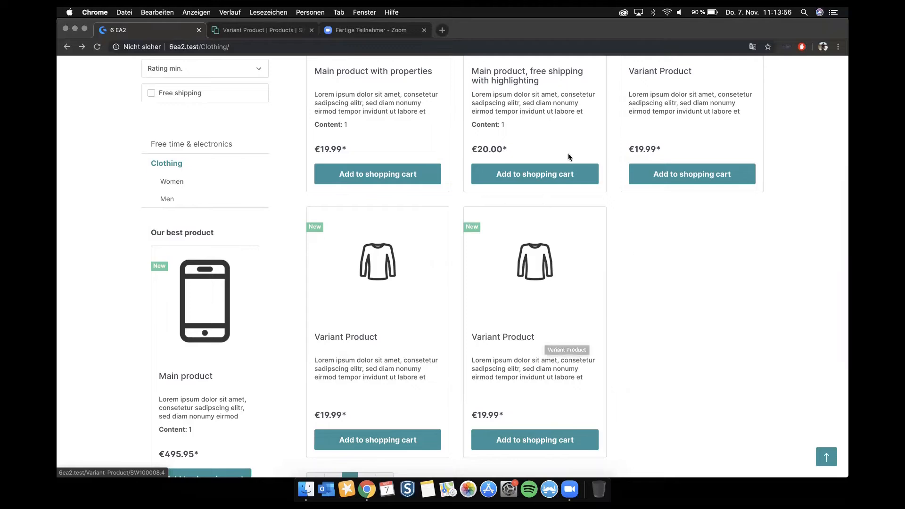
Step: Open a second-row Variant Product and then the first-row one, comparing the preselected colour and size on their detail pages
{"action": "left_click", "coordinate": [378, 260]}
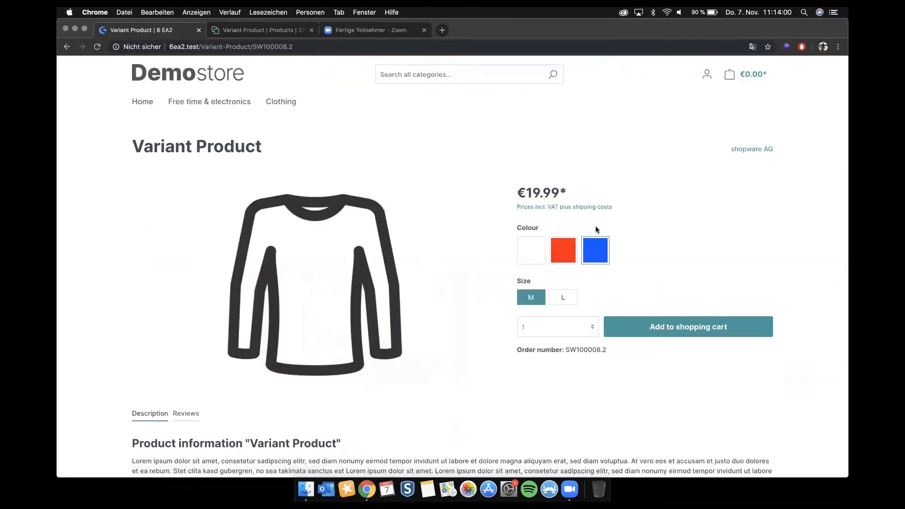
{"action": "left_click", "coordinate": [67, 46]}
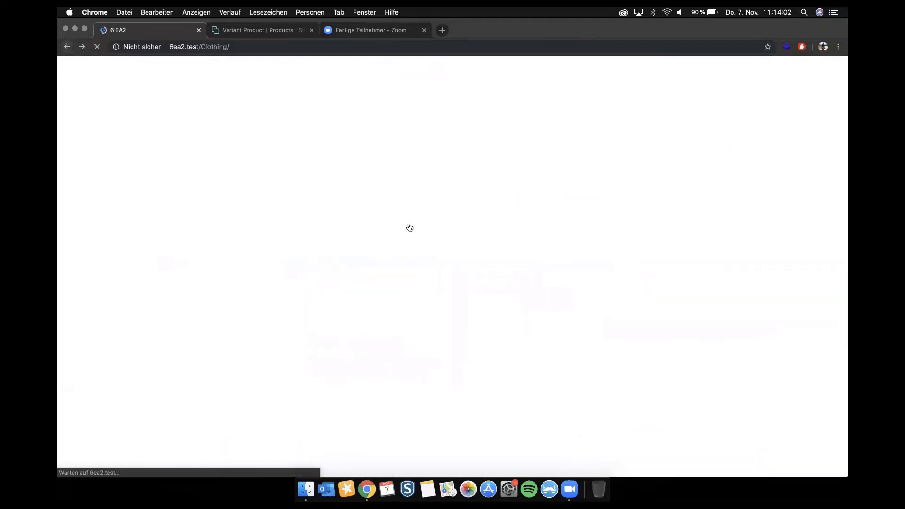
{"action": "scroll", "coordinate": [540, 290], "scroll_direction": "up", "scroll_amount": 6}
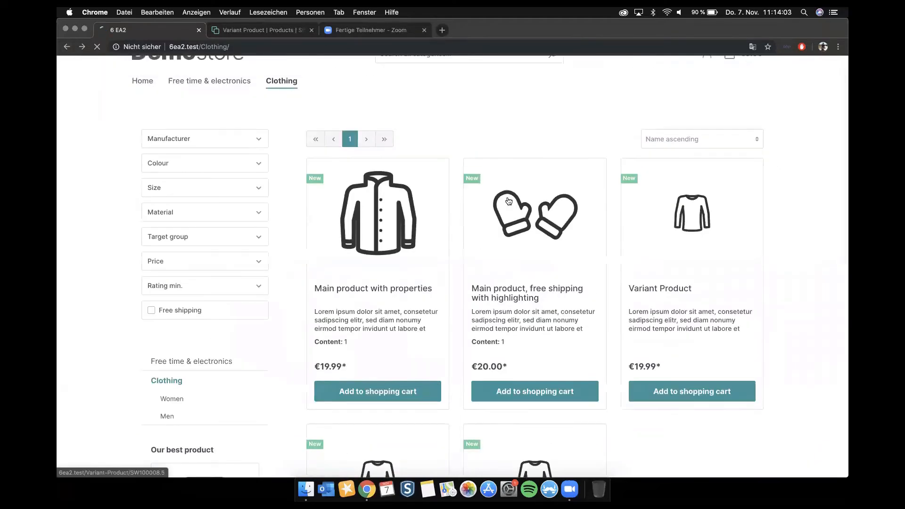
{"action": "left_click", "coordinate": [702, 212]}
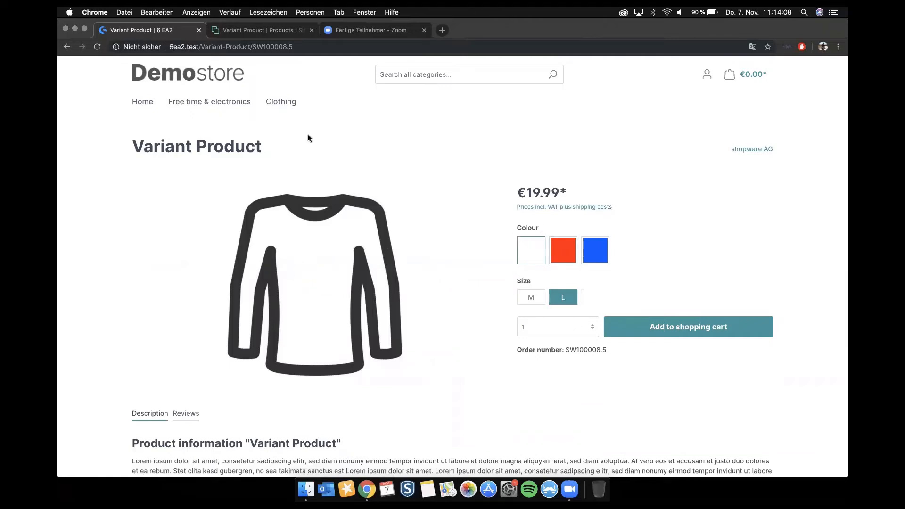
Step: Return to the storefront's Clothing category and filter its product listing by the colour Blue
{"action": "left_click", "coordinate": [272, 35]}
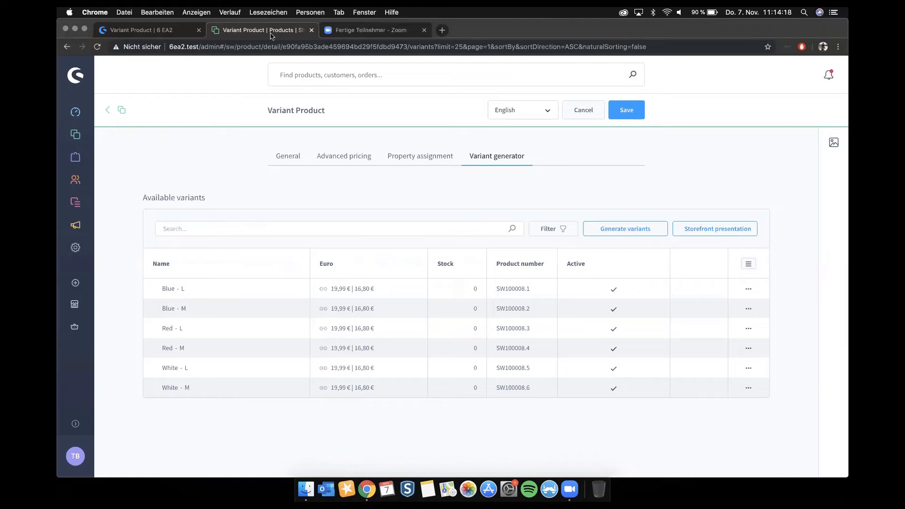
{"action": "left_click", "coordinate": [138, 32]}
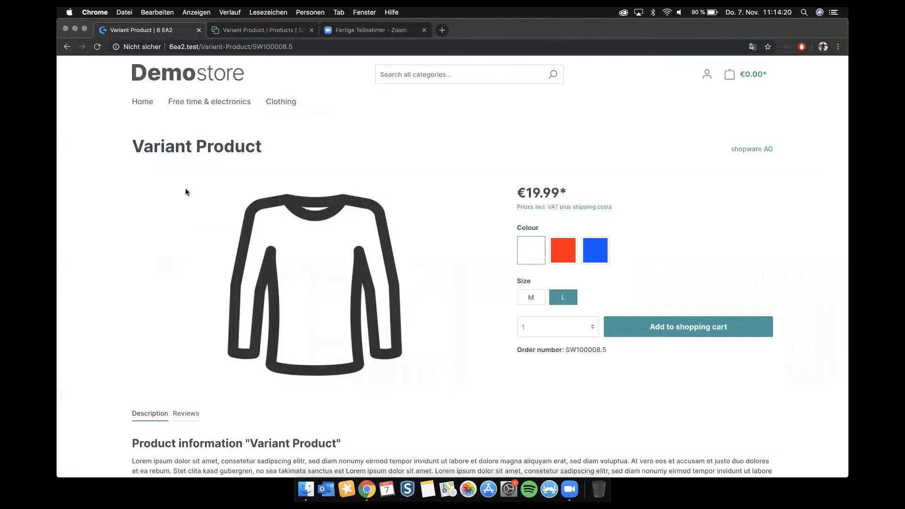
{"action": "left_click", "coordinate": [203, 101]}
{"action": "mouse_move", "coordinate": [285, 105]}
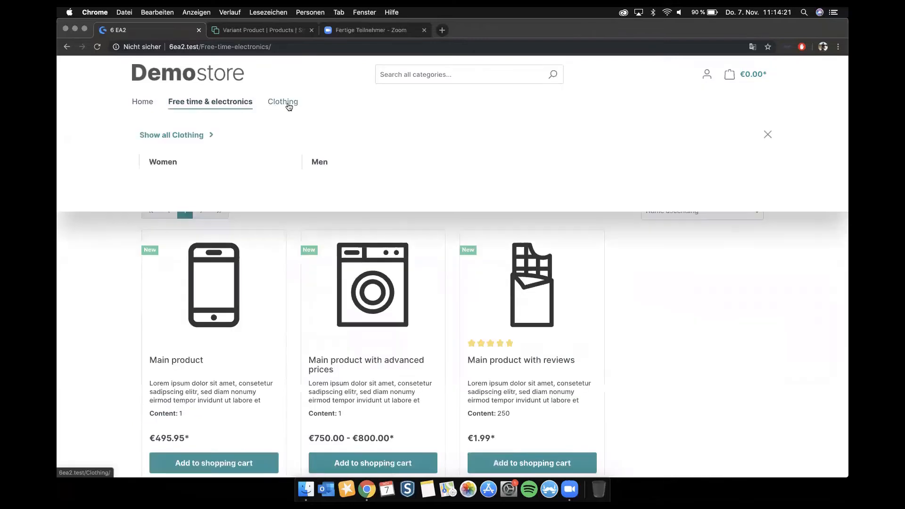
{"action": "left_click", "coordinate": [172, 184]}
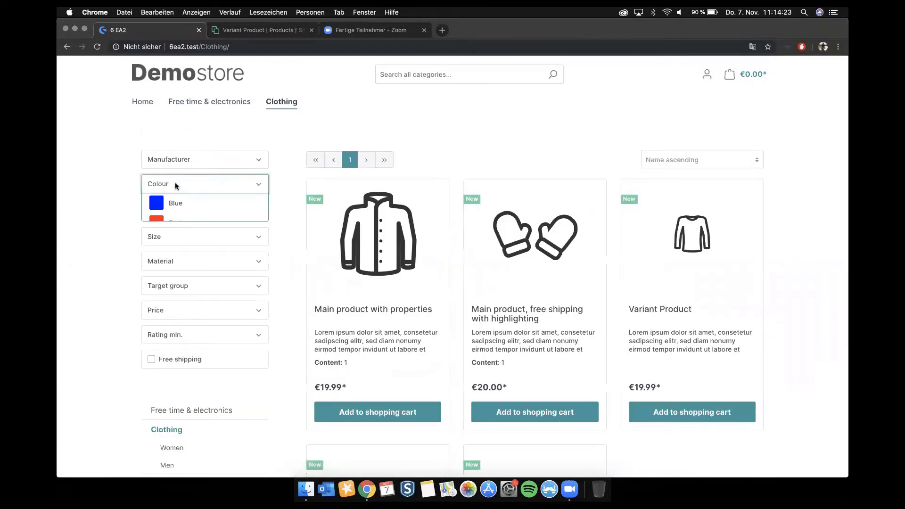
{"action": "left_click", "coordinate": [158, 201]}
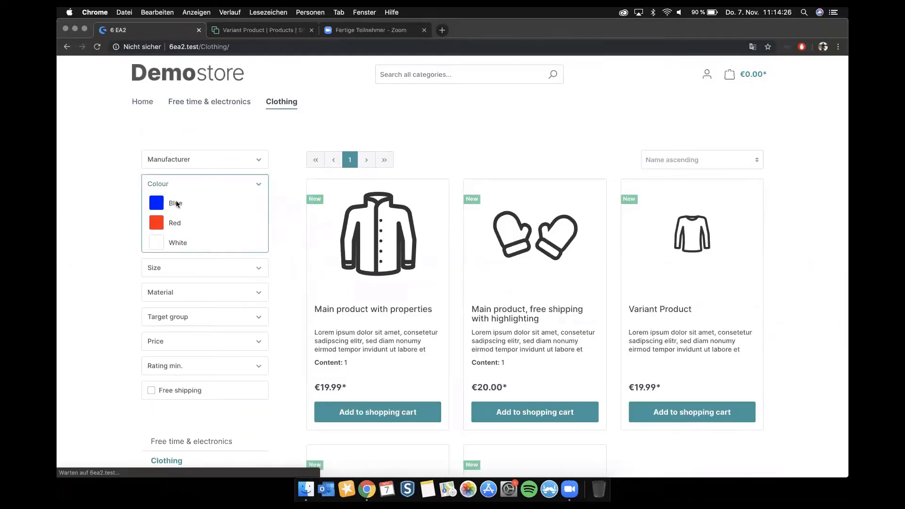
Step: Expand the Size filter's options, and examine the URLs of the Home page and the Free time & electronics category
{"action": "left_click", "coordinate": [180, 268]}
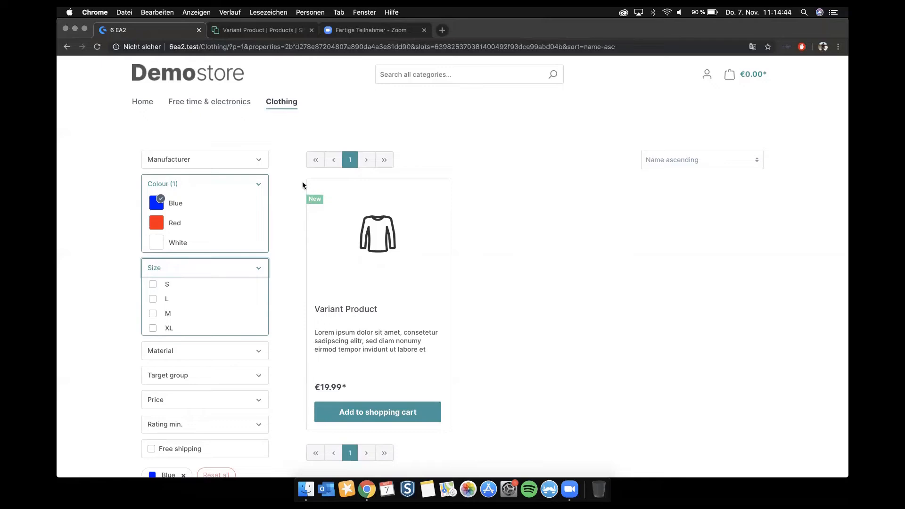
{"action": "mouse_move", "coordinate": [271, 106]}
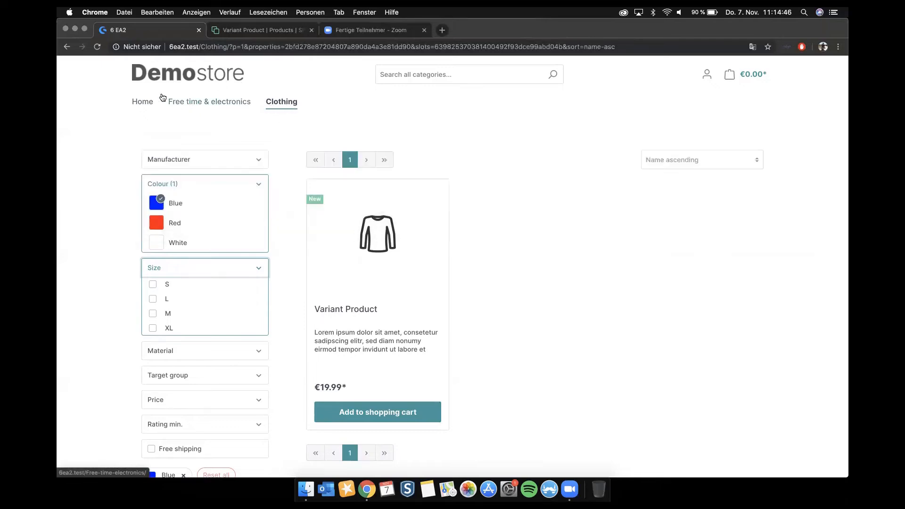
{"action": "left_click", "coordinate": [141, 99]}
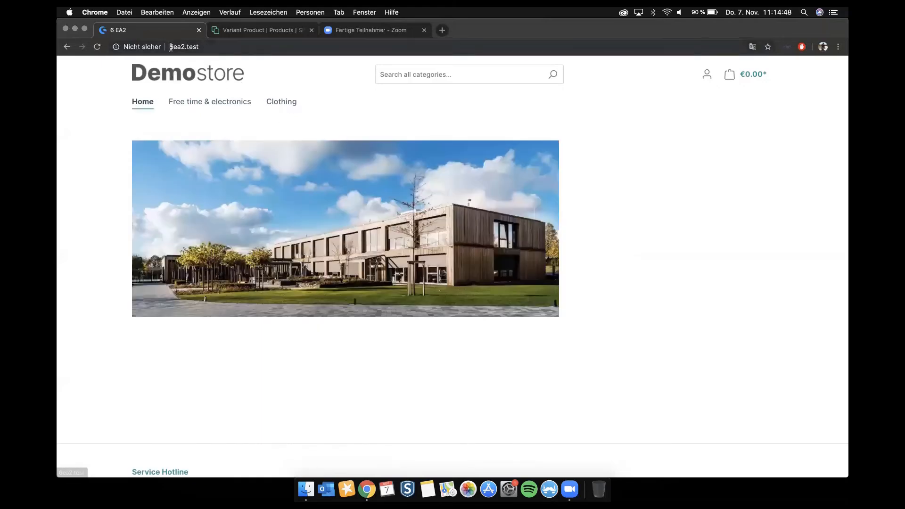
{"action": "left_click", "coordinate": [216, 47]}
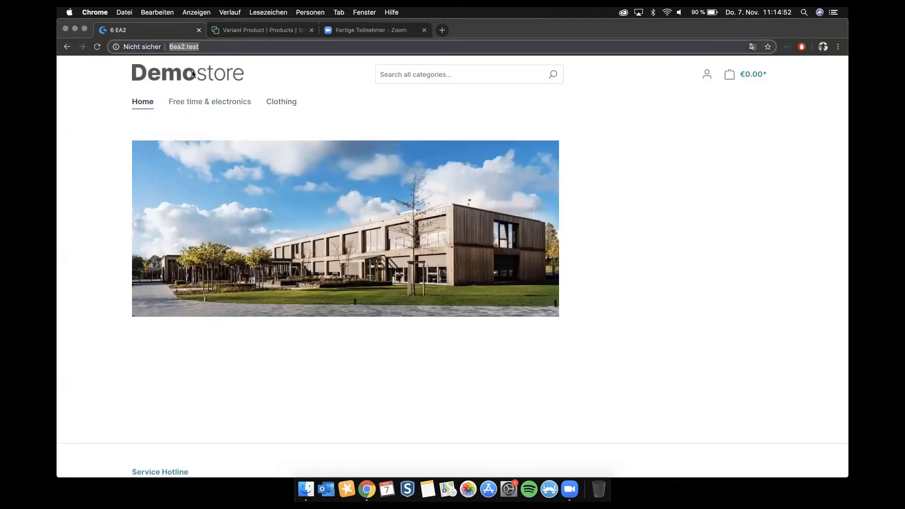
{"action": "left_click", "coordinate": [197, 107]}
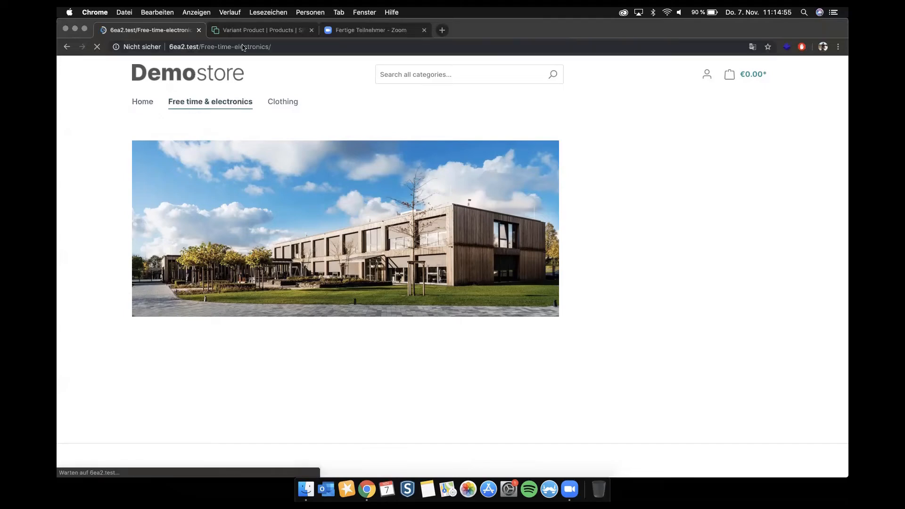
{"action": "left_click_drag", "start_coordinate": [208, 44], "coordinate": [279, 53]}
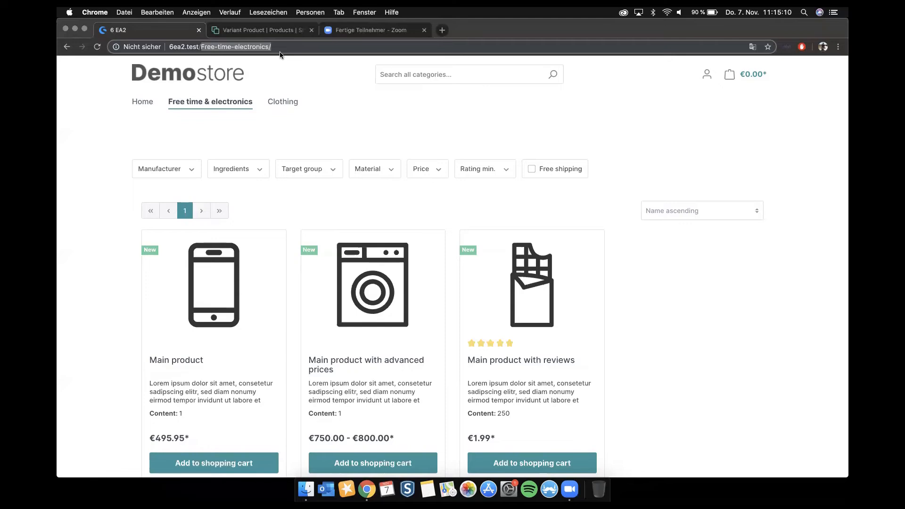
Step: Open the Main product from the listing and examine the product name and product number parts of its URL
{"action": "left_click", "coordinate": [231, 290]}
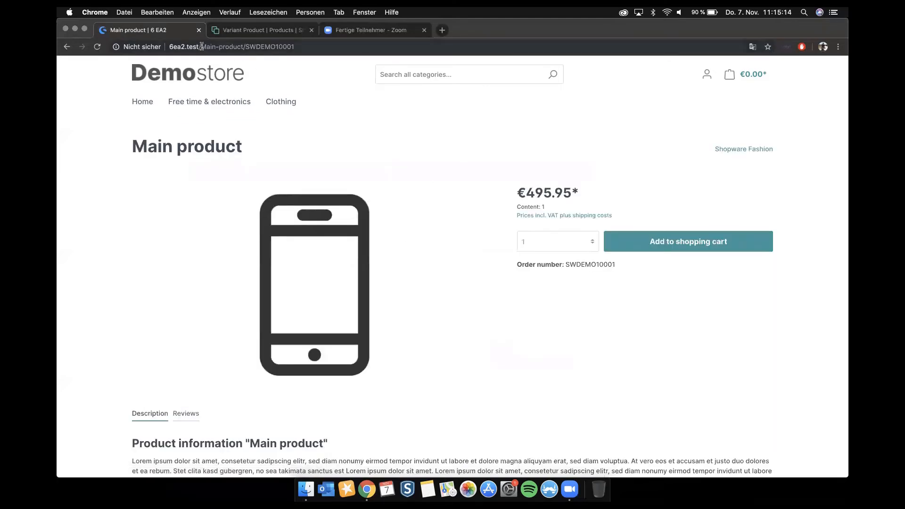
{"action": "left_click_drag", "start_coordinate": [201, 46], "coordinate": [319, 46]}
{"action": "left_click", "coordinate": [262, 44]}
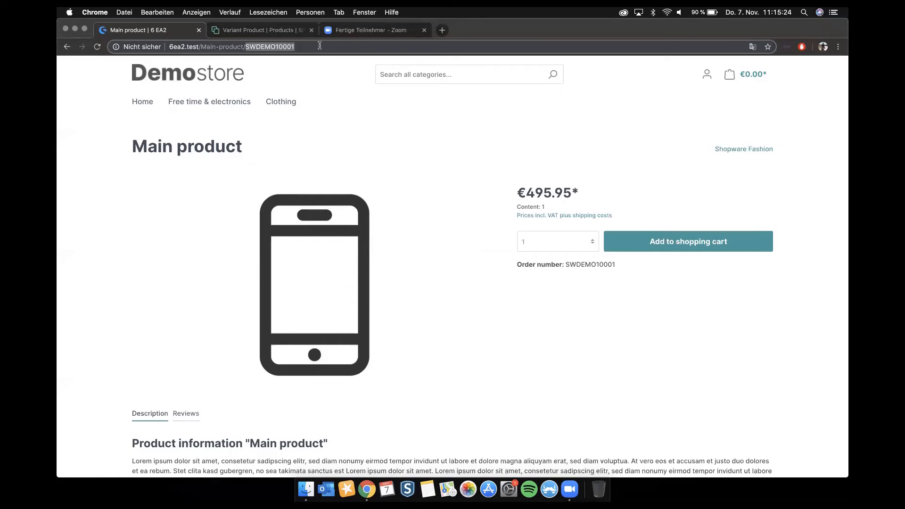
Step: Switch to the administration, open the SEO settings and examine the URL template for product detail pages
{"action": "left_click", "coordinate": [271, 30]}
{"action": "left_click", "coordinate": [76, 247]}
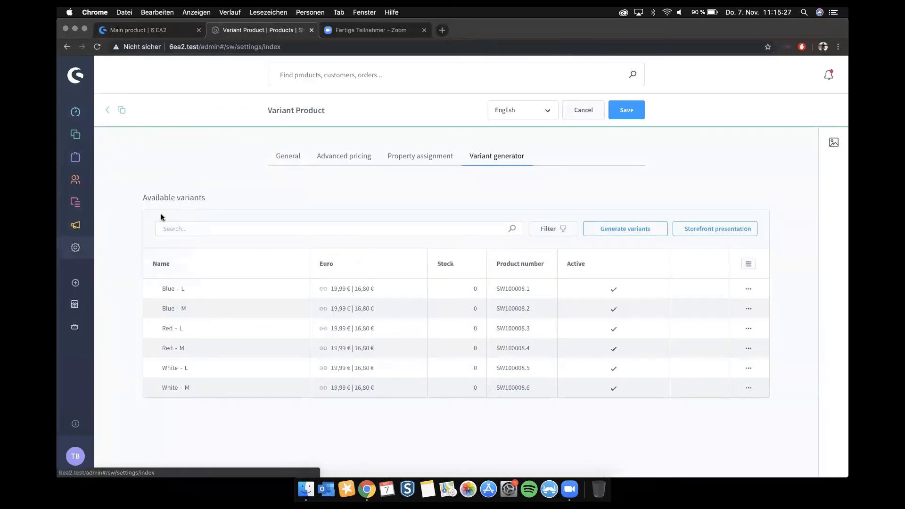
{"action": "left_click", "coordinate": [426, 239]}
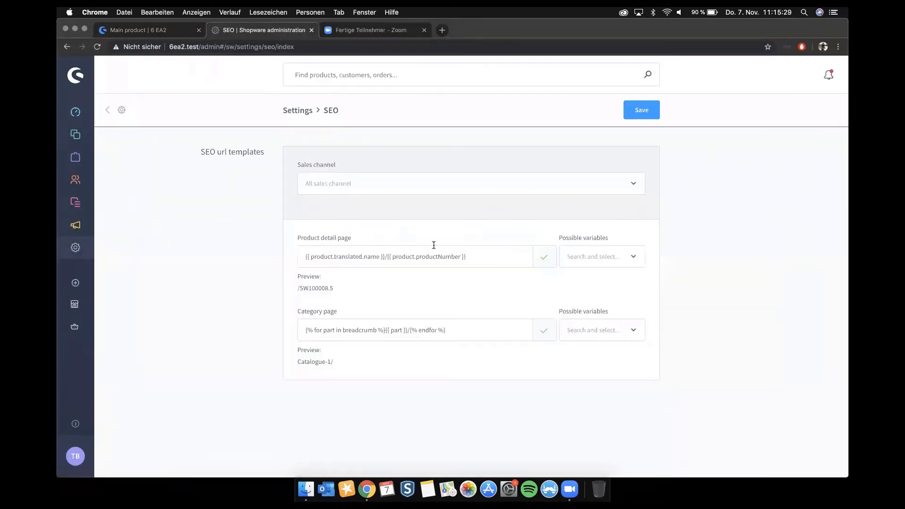
{"action": "left_click_drag", "start_coordinate": [312, 257], "coordinate": [460, 256]}
{"action": "left_click", "coordinate": [504, 256]}
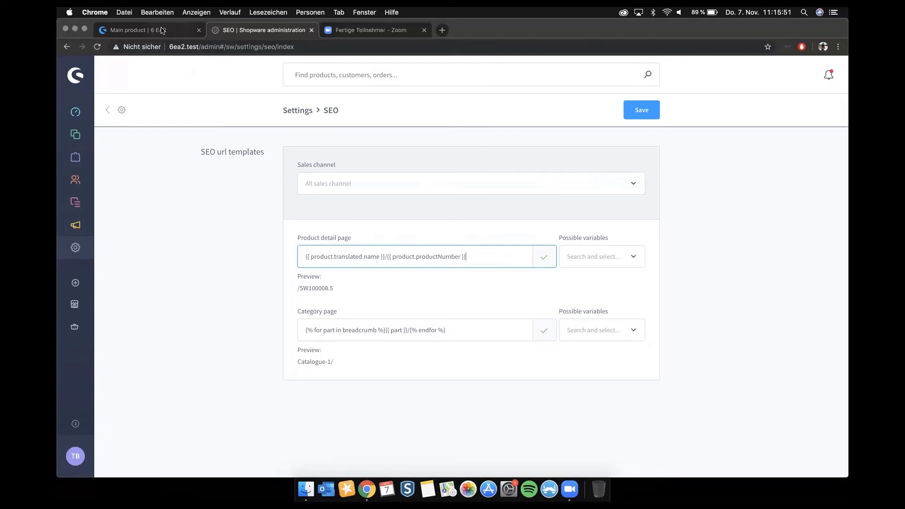
Step: Switch to the storefront, open the Women subcategory of Clothing and examine the category path in its URL
{"action": "left_click", "coordinate": [141, 30]}
{"action": "left_click", "coordinate": [282, 101]}
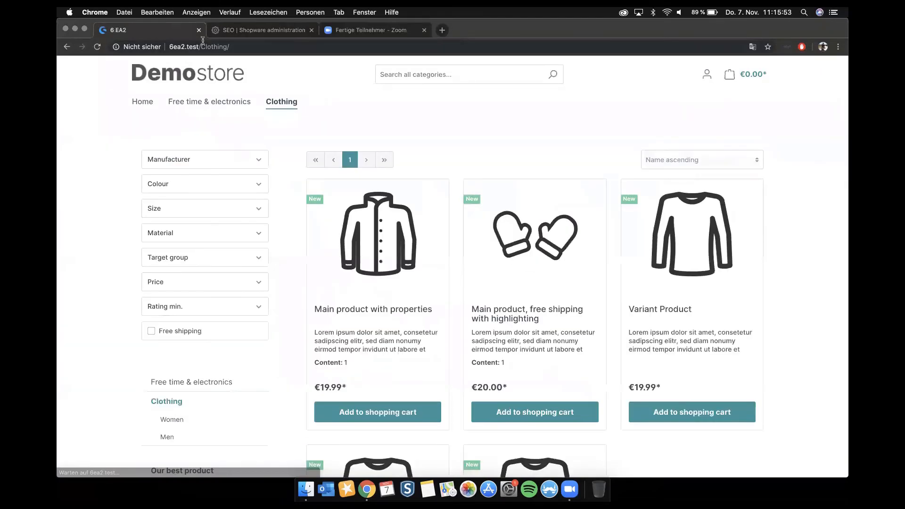
{"action": "mouse_move", "coordinate": [272, 111]}
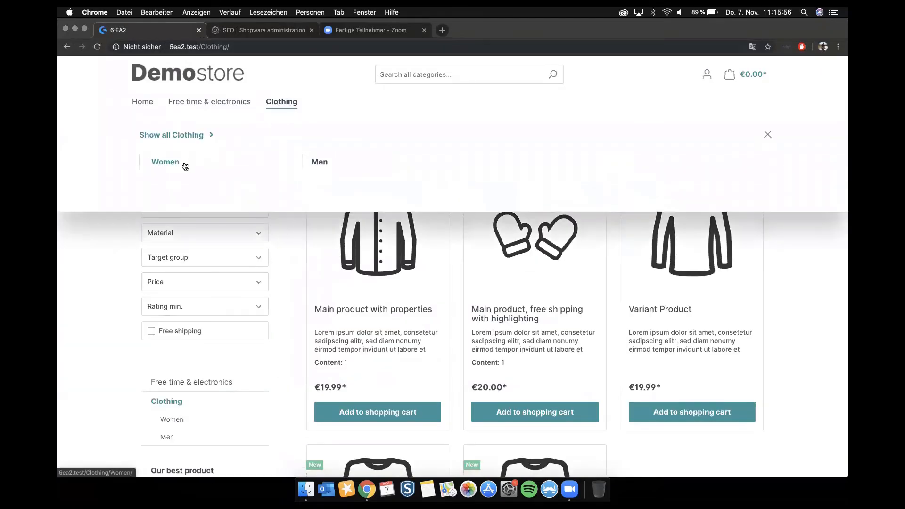
{"action": "left_click", "coordinate": [178, 161]}
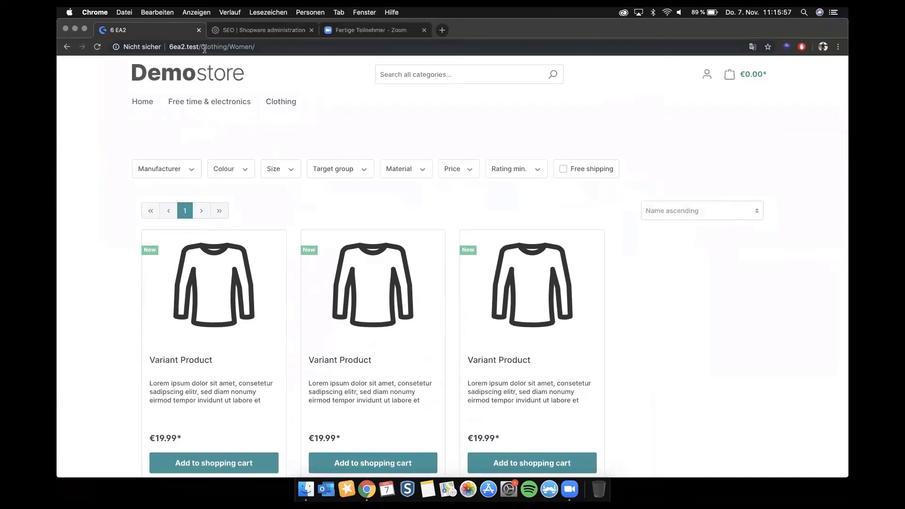
{"action": "left_click_drag", "start_coordinate": [213, 47], "coordinate": [285, 46]}
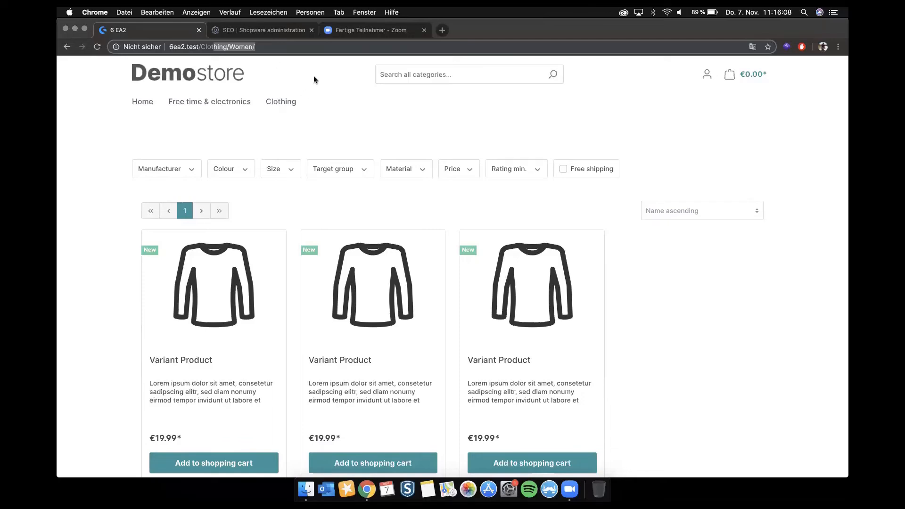
Step: Open the second Variant Product and search its inspected page code for "canoni" to examine the canonical link
{"action": "left_click", "coordinate": [363, 273]}
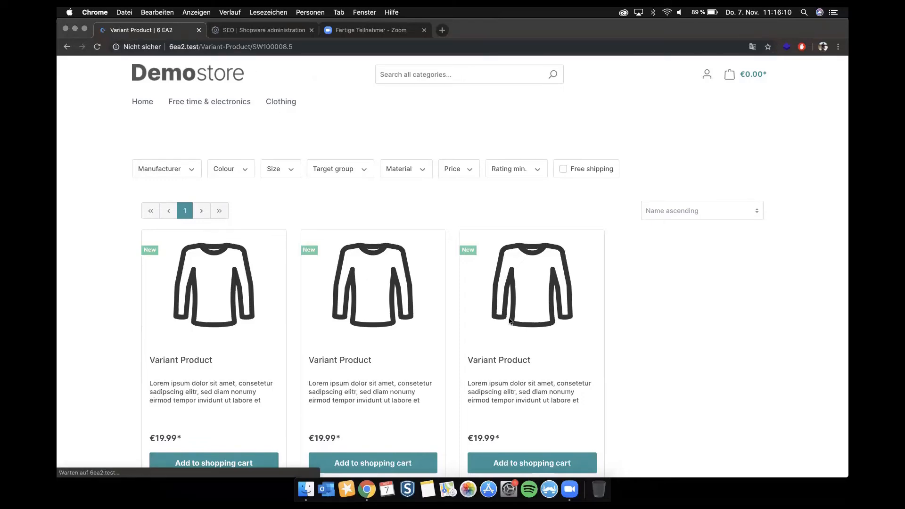
{"action": "right_click", "coordinate": [686, 197]}
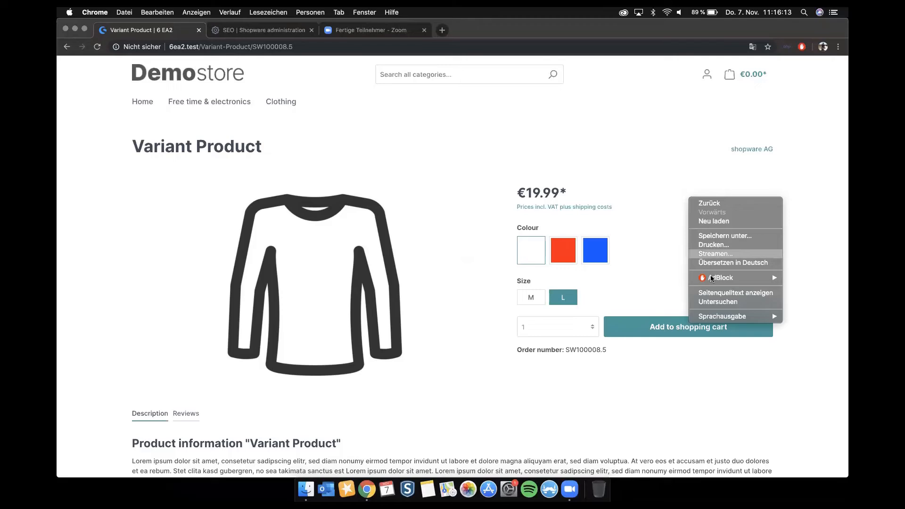
{"action": "left_click", "coordinate": [708, 298]}
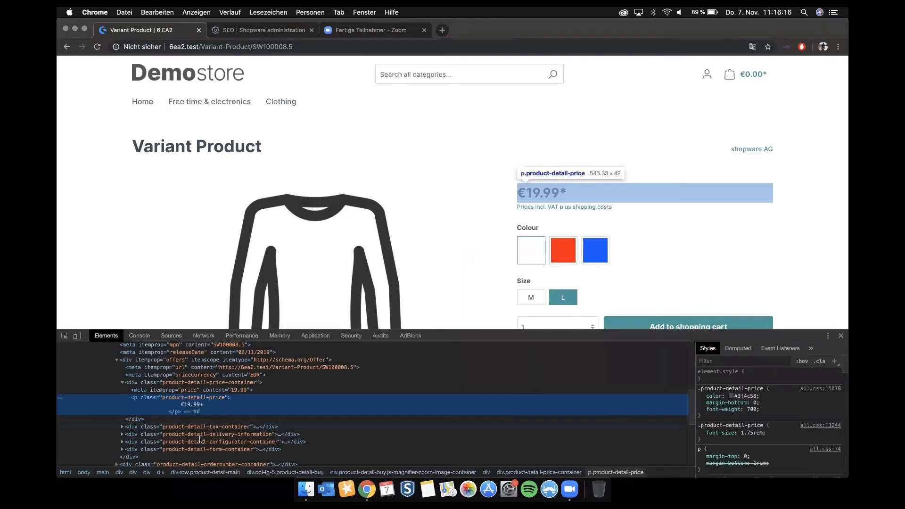
{"action": "key", "text": "super+f"}
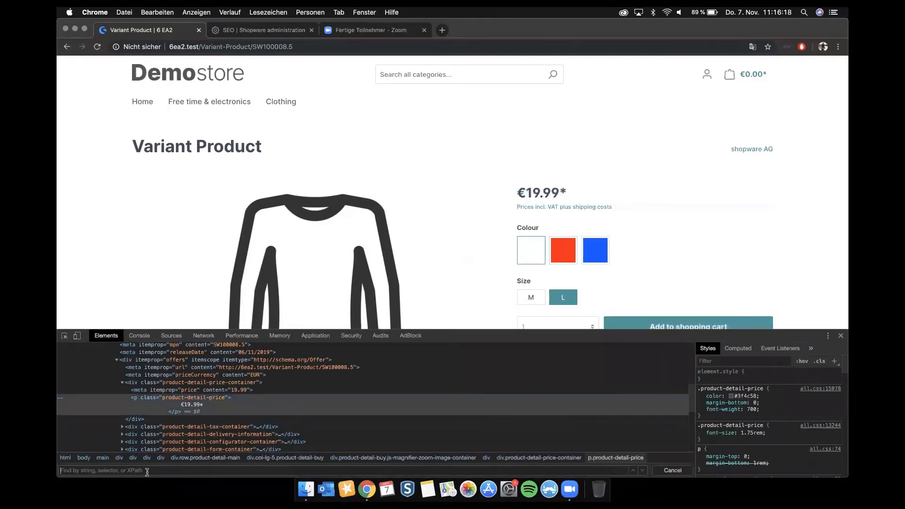
{"action": "type", "text": "canoni"}
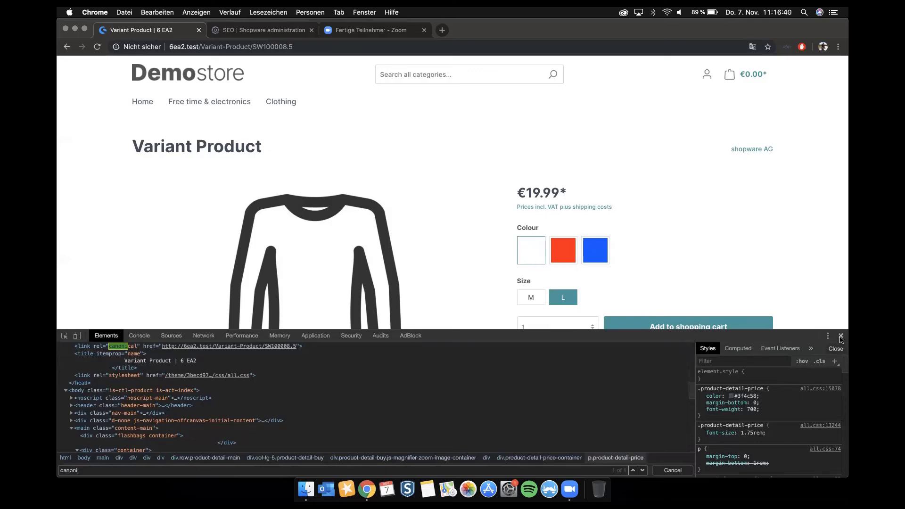
{"action": "left_click", "coordinate": [840, 336]}
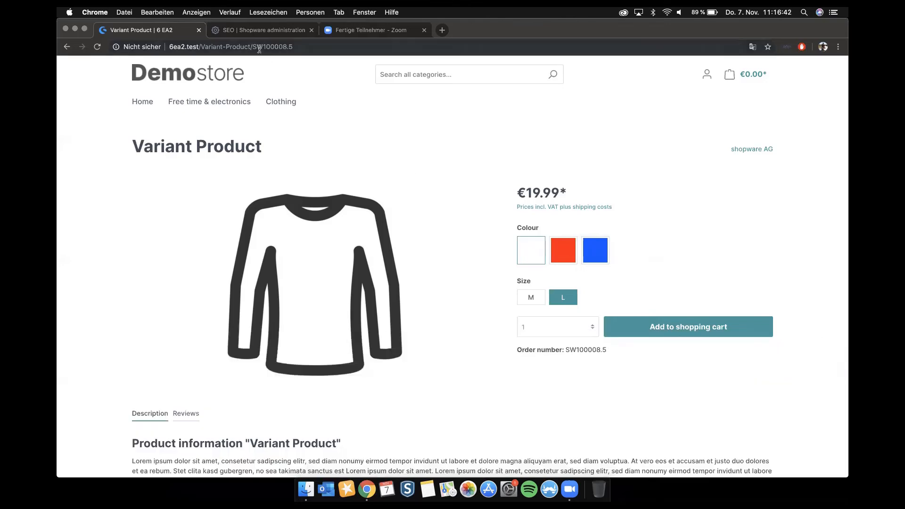
Step: Switch to the administration and open the 20€ off promotion from the marketing promotions
{"action": "left_click", "coordinate": [262, 30]}
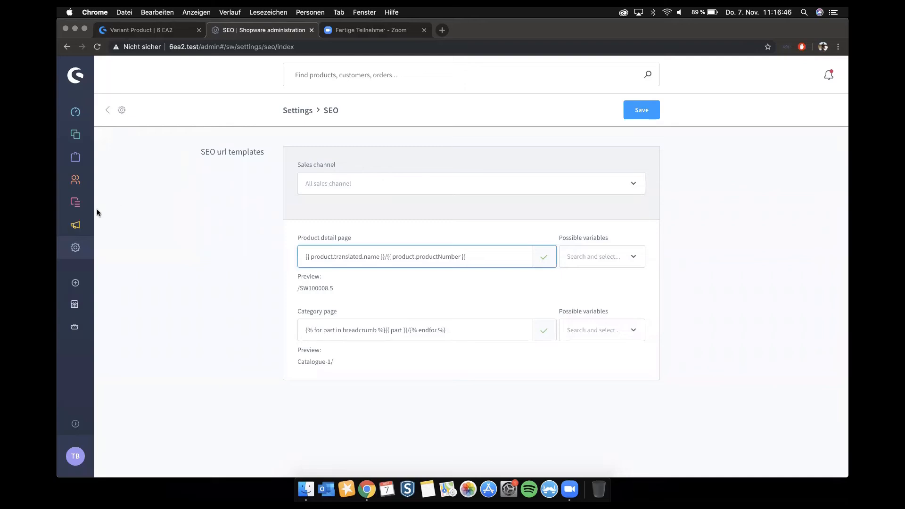
{"action": "mouse_move", "coordinate": [78, 225]}
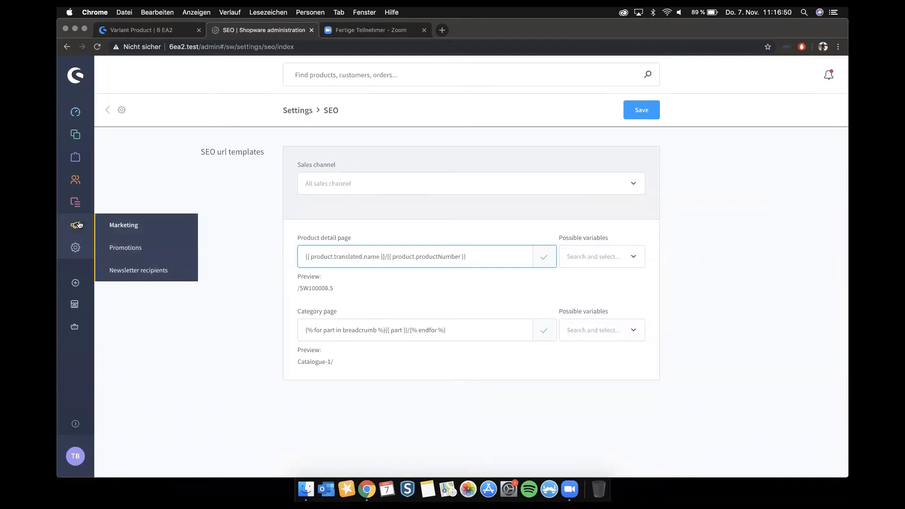
{"action": "left_click", "coordinate": [165, 249]}
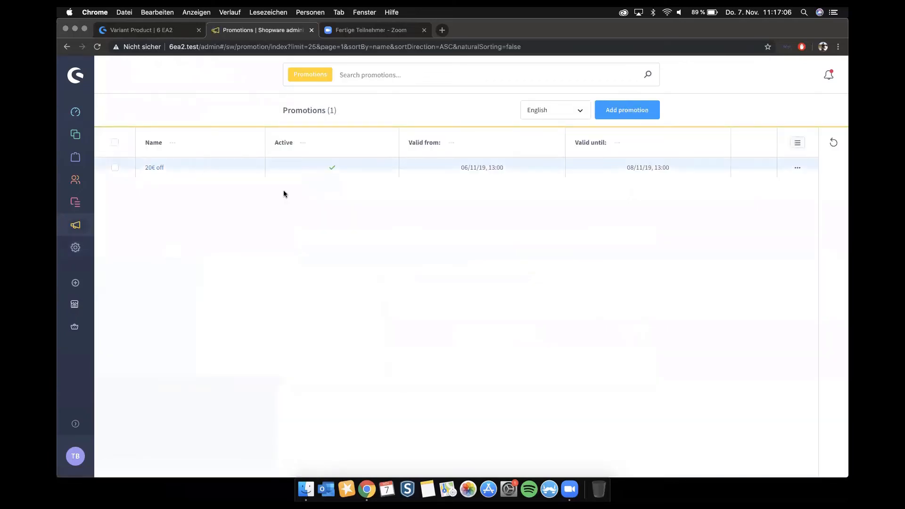
{"action": "left_click", "coordinate": [155, 168]}
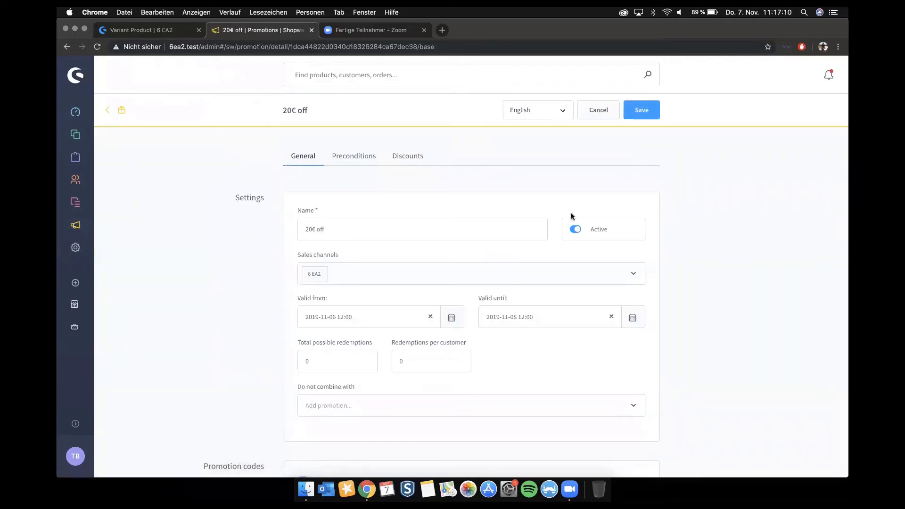
Step: Enable individual promotion codes for the 20€ off promotion and open the management of these codes
{"action": "scroll", "coordinate": [404, 216], "scroll_direction": "down", "scroll_amount": 1}
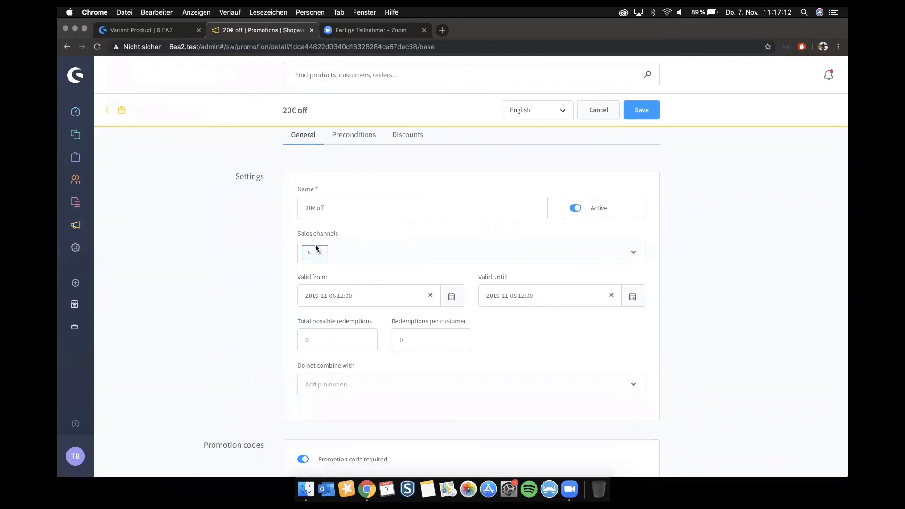
{"action": "scroll", "coordinate": [363, 254], "scroll_direction": "down", "scroll_amount": 5}
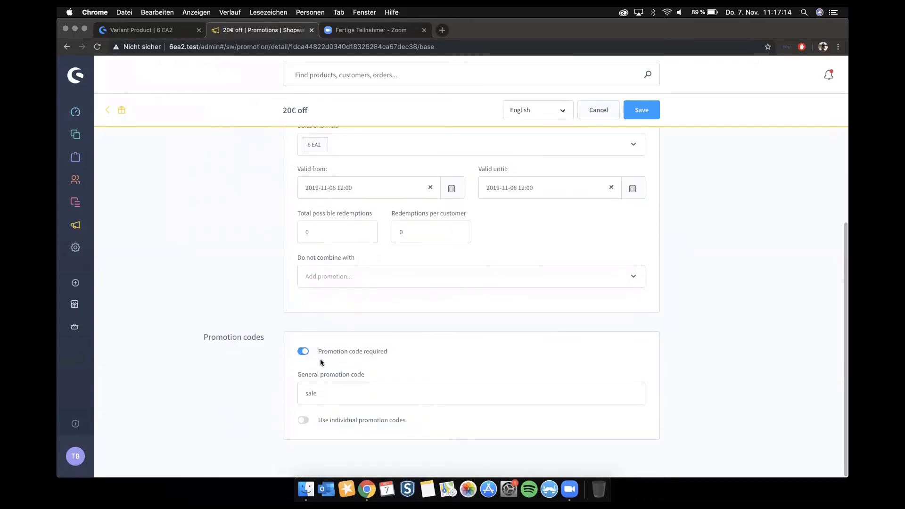
{"action": "left_click", "coordinate": [302, 392]}
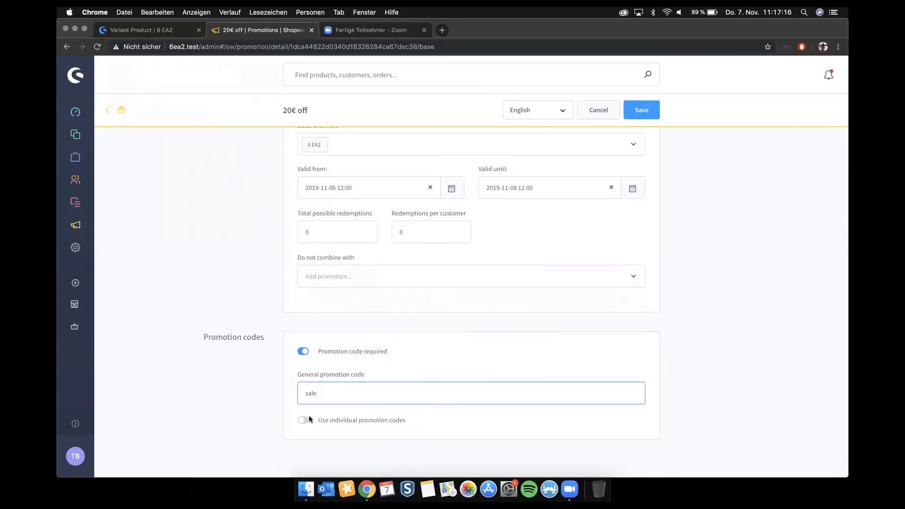
{"action": "left_click", "coordinate": [304, 421]}
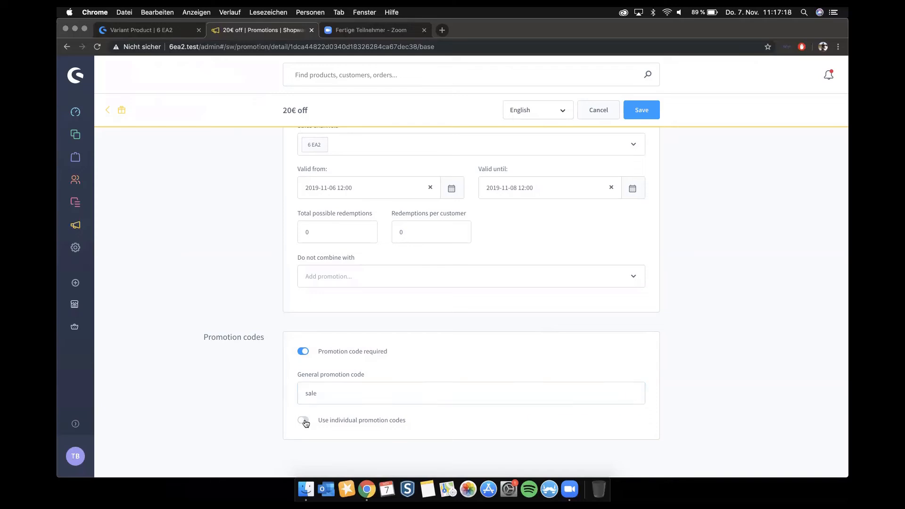
{"action": "left_click", "coordinate": [568, 419]}
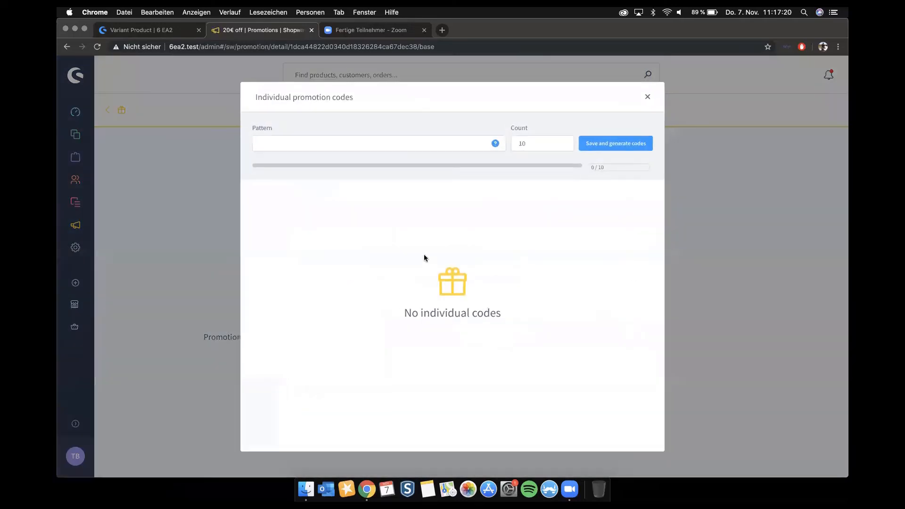
Step: Enter sale-$d$ as the individual code pattern and check the help text on the permitted placeholders
{"action": "left_click", "coordinate": [419, 148]}
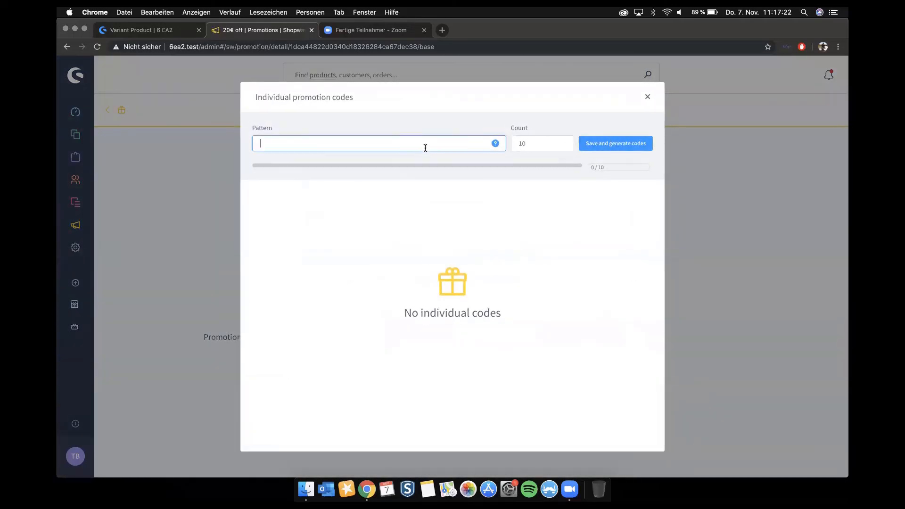
{"action": "type", "text": "sale-"}
{"action": "type", "text": "$d$"}
{"action": "mouse_move", "coordinate": [495, 145]}
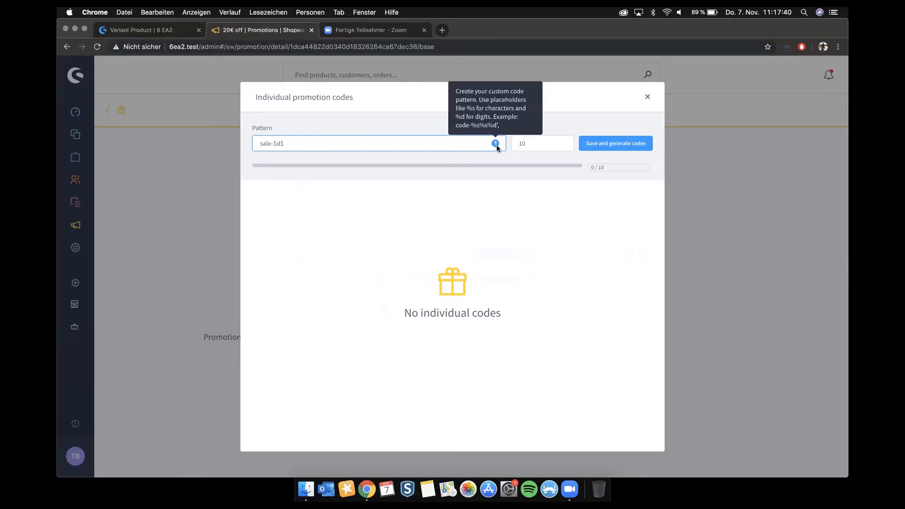
Step: Correct the pattern to sale-%d%s%d%s, save and generate 10 individual promotion codes, and return to the promotion's general settings
{"action": "key", "text": "BackSpace"}
{"action": "key", "text": "BackSpace"}
{"action": "key", "text": "BackSpace"}
{"action": "type", "text": "%d%s%d%s"}
{"action": "left_click", "coordinate": [597, 142]}
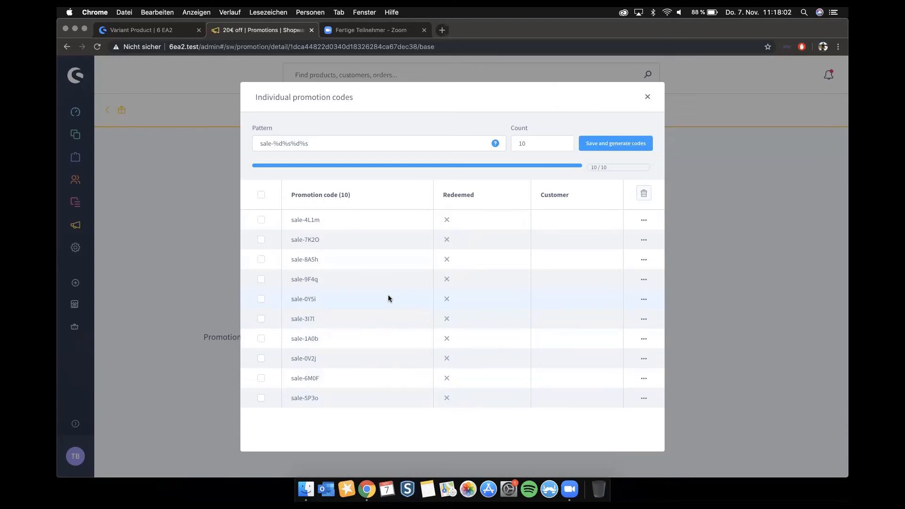
{"action": "left_click", "coordinate": [648, 98]}
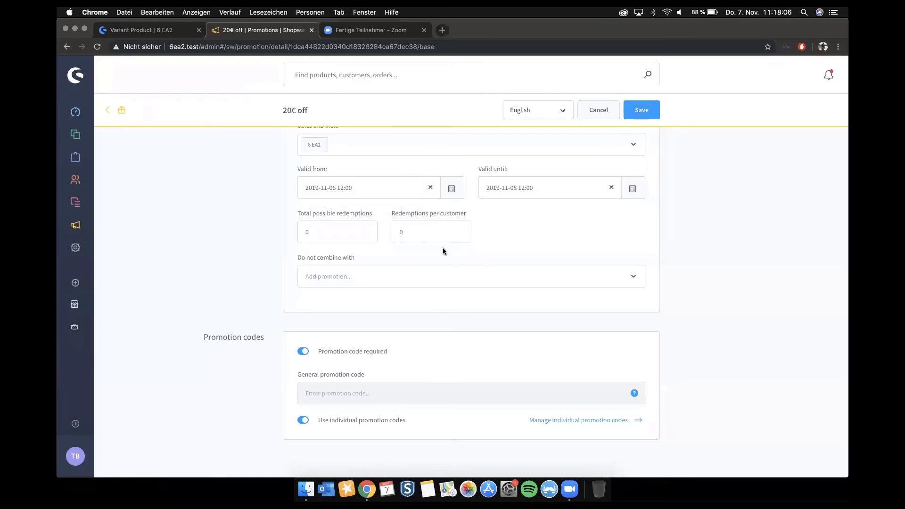
{"action": "scroll", "coordinate": [442, 247], "scroll_direction": "up", "scroll_amount": 3}
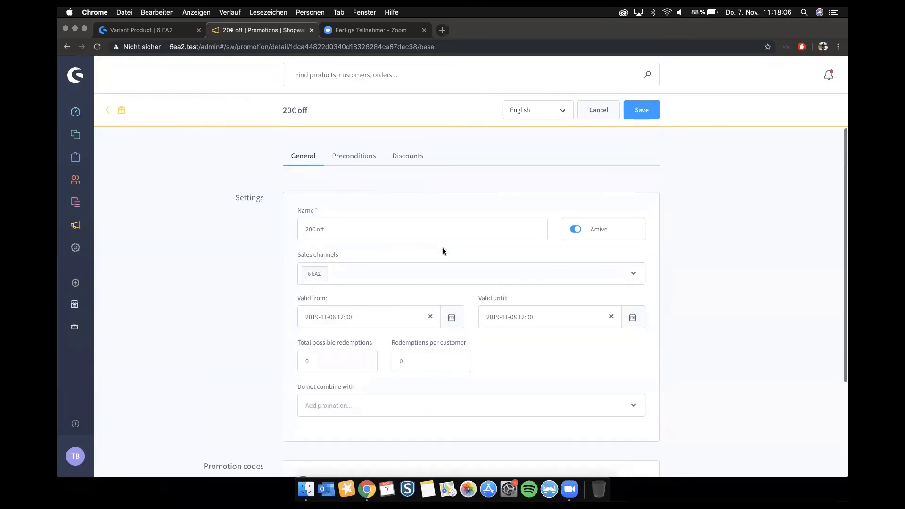
Step: Open the 20€ off promotion's preconditions and start creating a new cart rule for the qualified shopping carts
{"action": "left_click", "coordinate": [342, 155]}
{"action": "scroll", "coordinate": [343, 159], "scroll_direction": "down", "scroll_amount": 2}
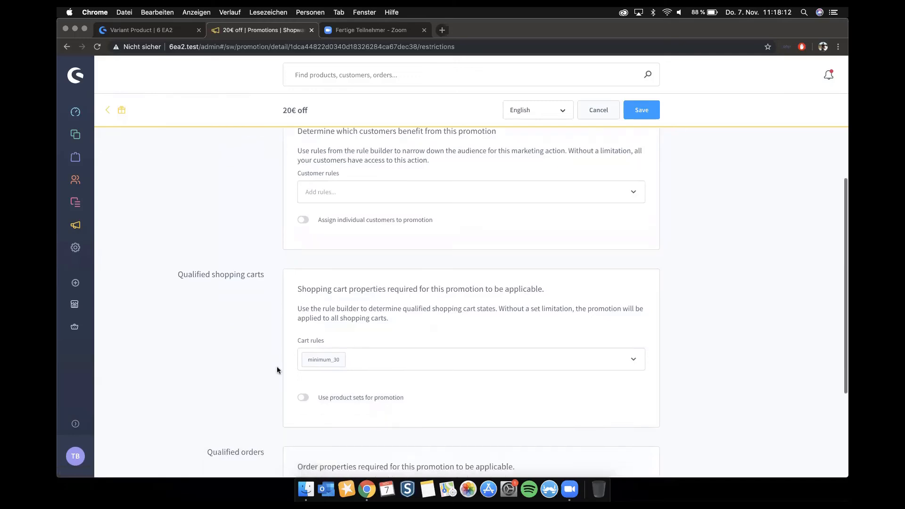
{"action": "scroll", "coordinate": [278, 366], "scroll_direction": "down", "scroll_amount": 1}
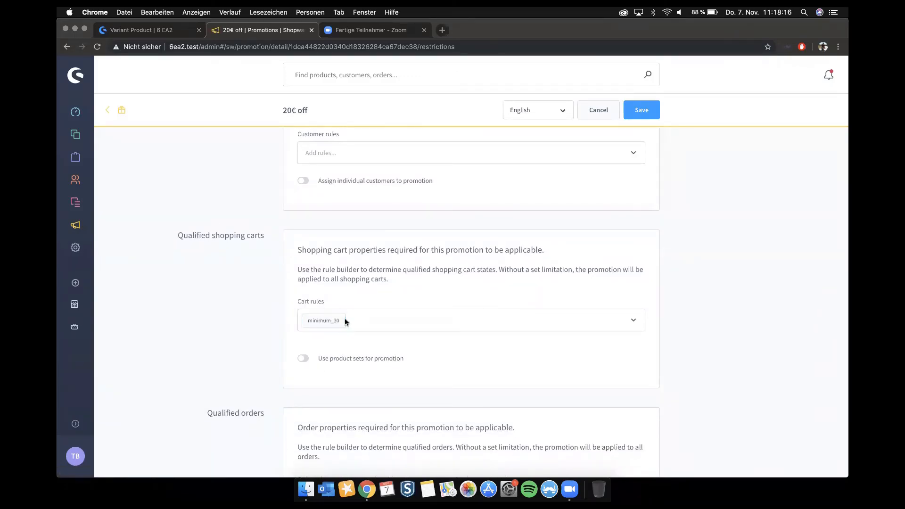
{"action": "left_click", "coordinate": [633, 319]}
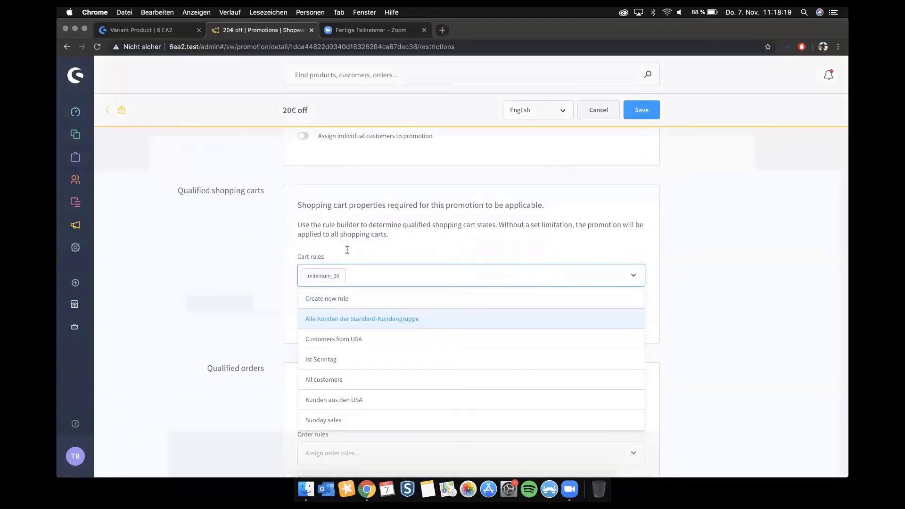
{"action": "left_click", "coordinate": [330, 300]}
Step: Name the new rule minimum40, give it priority 12 and enter Test as its description
{"action": "left_click", "coordinate": [175, 170]}
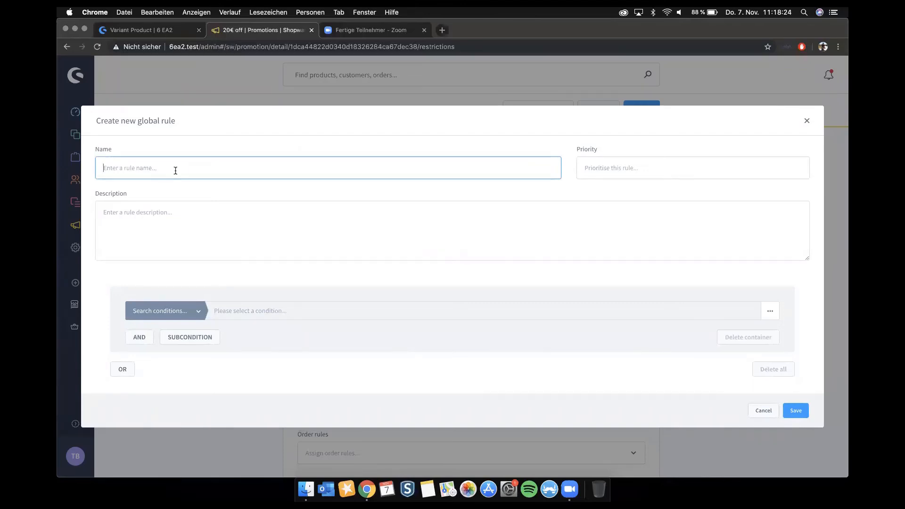
{"action": "type", "text": "minimum40"}
{"action": "left_click", "coordinate": [607, 166]}
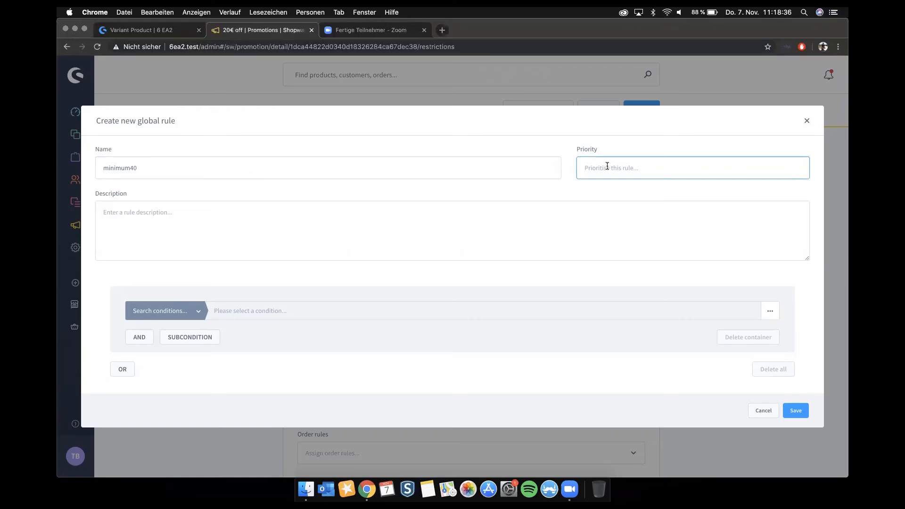
{"action": "type", "text": "12"}
{"action": "left_click", "coordinate": [241, 231]}
{"action": "type", "text": "Test"}
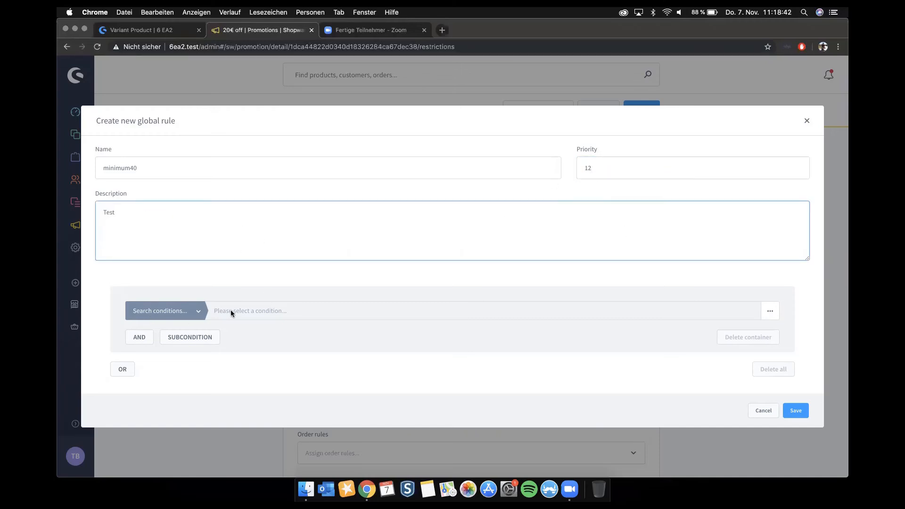
Step: Add the condition that the cart amount is greater than or equal to 40 and save the rule
{"action": "left_click", "coordinate": [165, 311]}
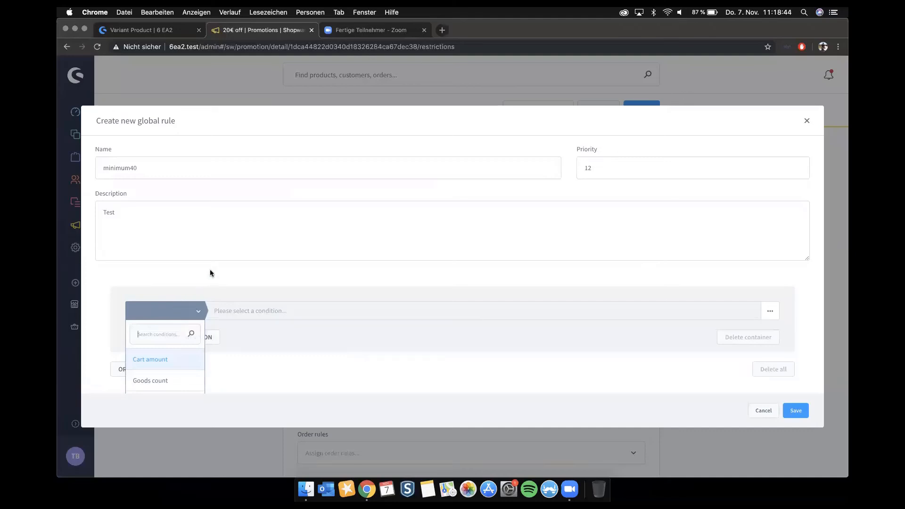
{"action": "scroll", "coordinate": [210, 273], "scroll_direction": "down", "scroll_amount": 3}
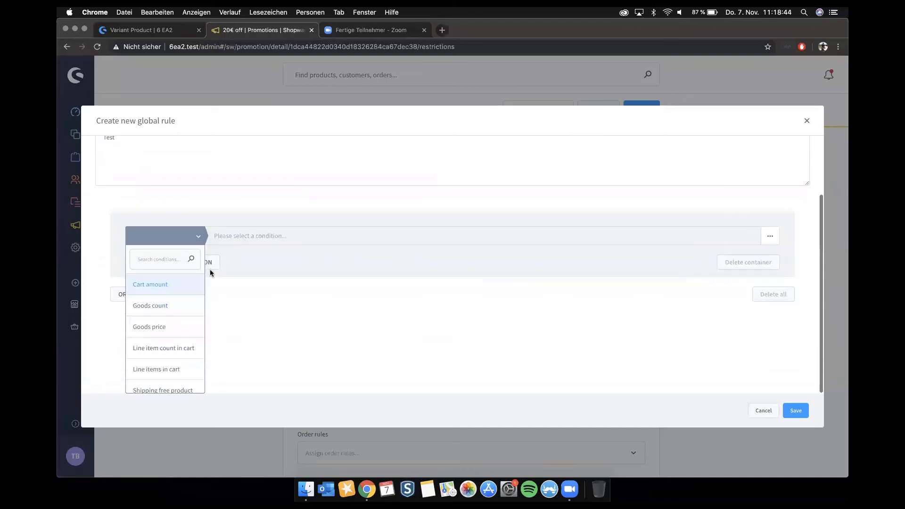
{"action": "left_click", "coordinate": [154, 285]}
{"action": "left_click", "coordinate": [238, 312]}
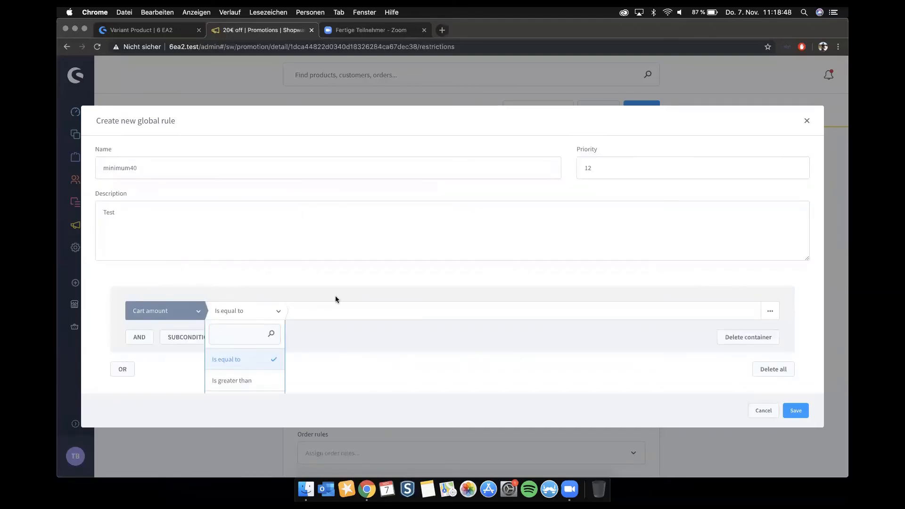
{"action": "scroll", "coordinate": [335, 296], "scroll_direction": "down", "scroll_amount": 3}
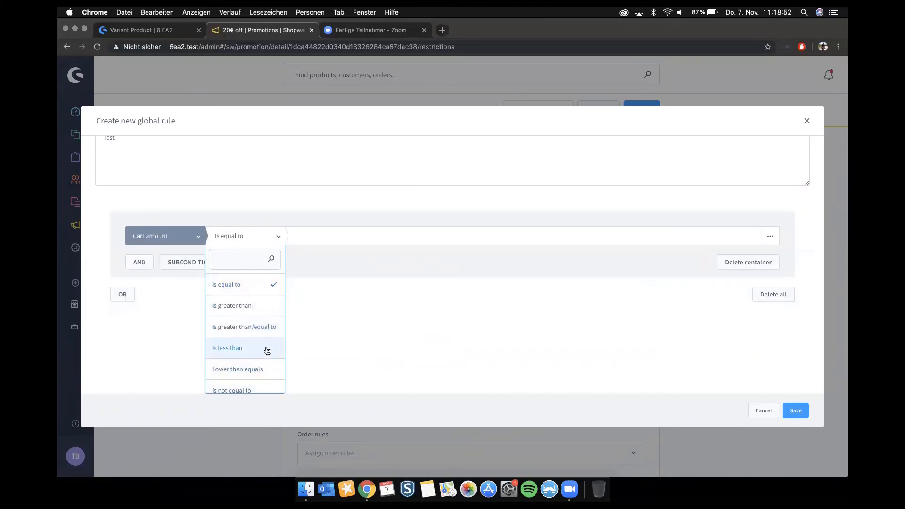
{"action": "left_click", "coordinate": [253, 327]}
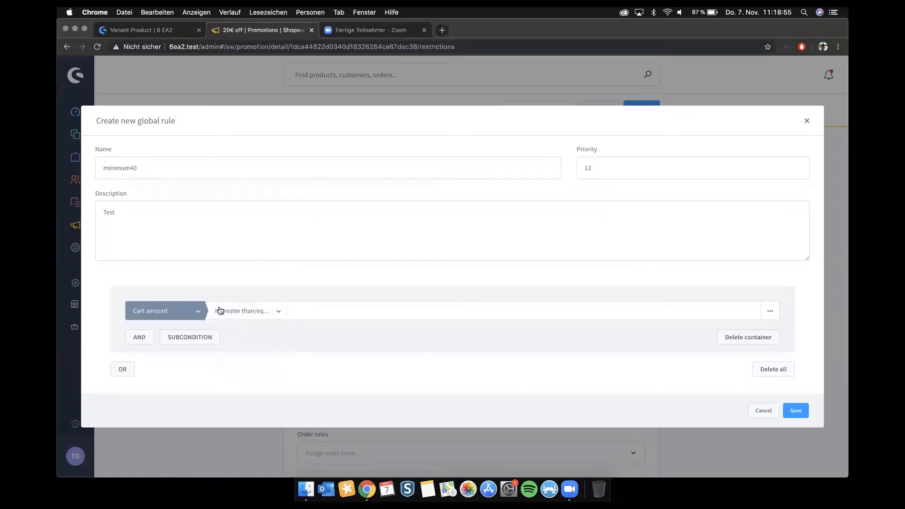
{"action": "left_click", "coordinate": [333, 311]}
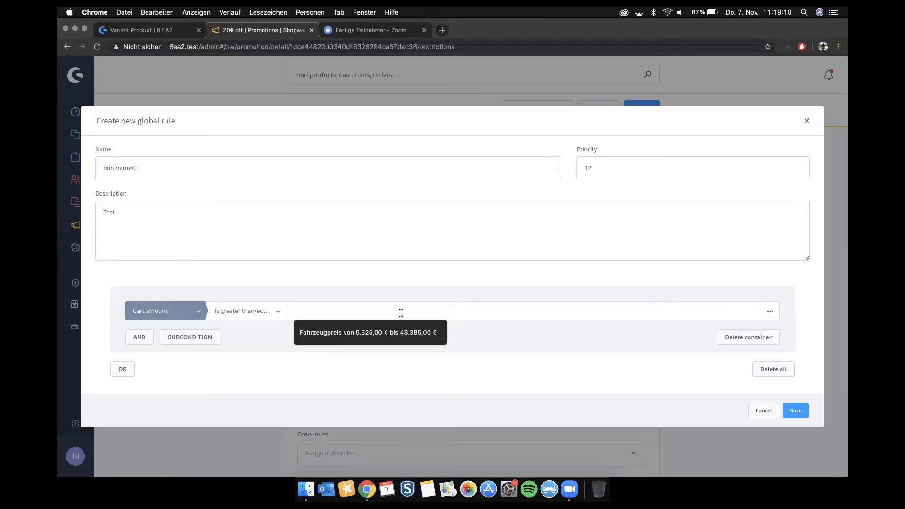
{"action": "type", "text": "40"}
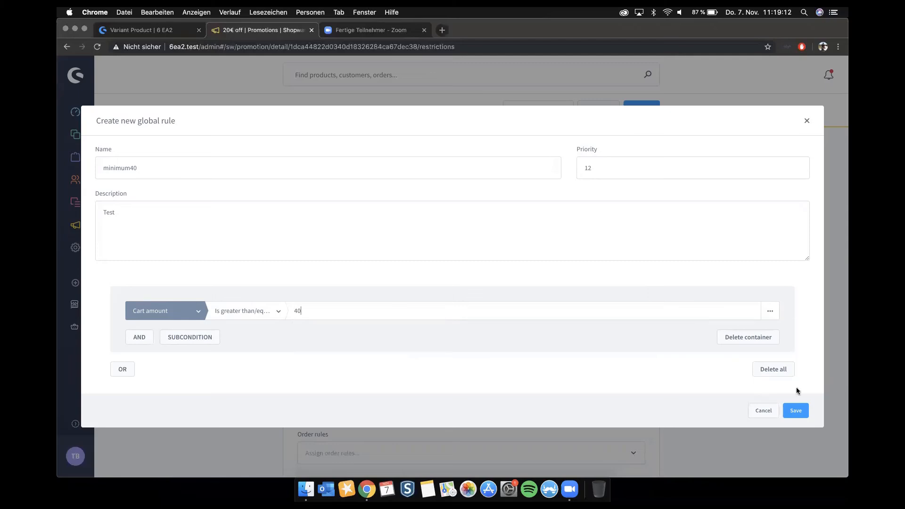
{"action": "left_click", "coordinate": [795, 410]}
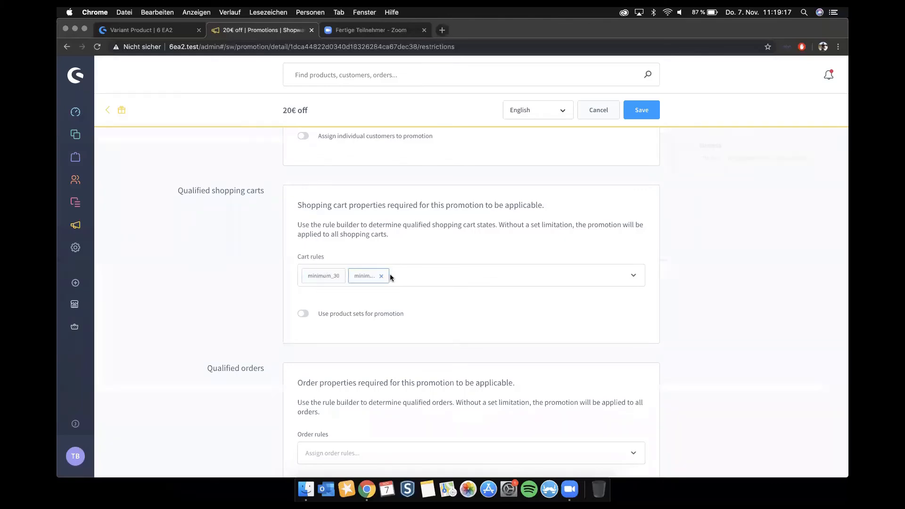
Step: Remove the assigned cart rules from the promotion's qualified shopping carts and save the promotion
{"action": "left_click", "coordinate": [336, 277]}
{"action": "scroll", "coordinate": [378, 257], "scroll_direction": "up", "scroll_amount": 1}
{"action": "left_click", "coordinate": [641, 108]}
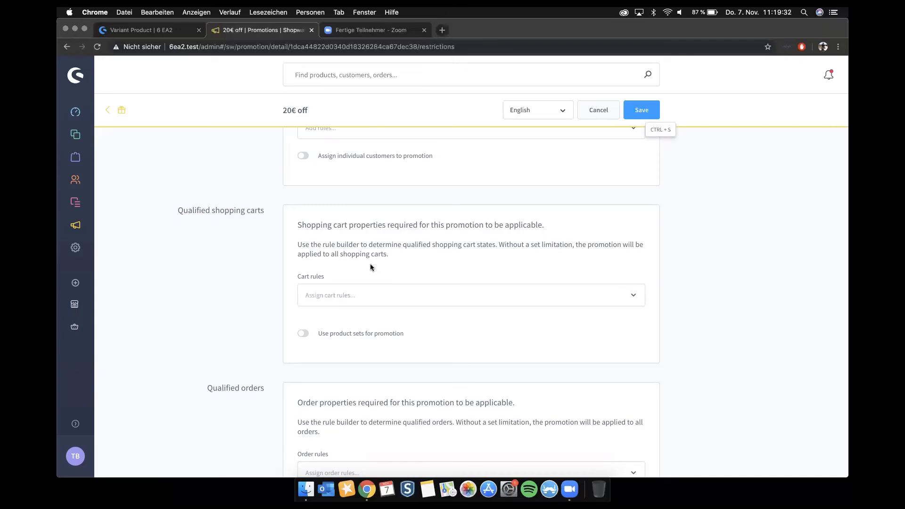
{"action": "scroll", "coordinate": [370, 265], "scroll_direction": "down", "scroll_amount": 1}
{"action": "scroll", "coordinate": [369, 265], "scroll_direction": "up", "scroll_amount": 4}
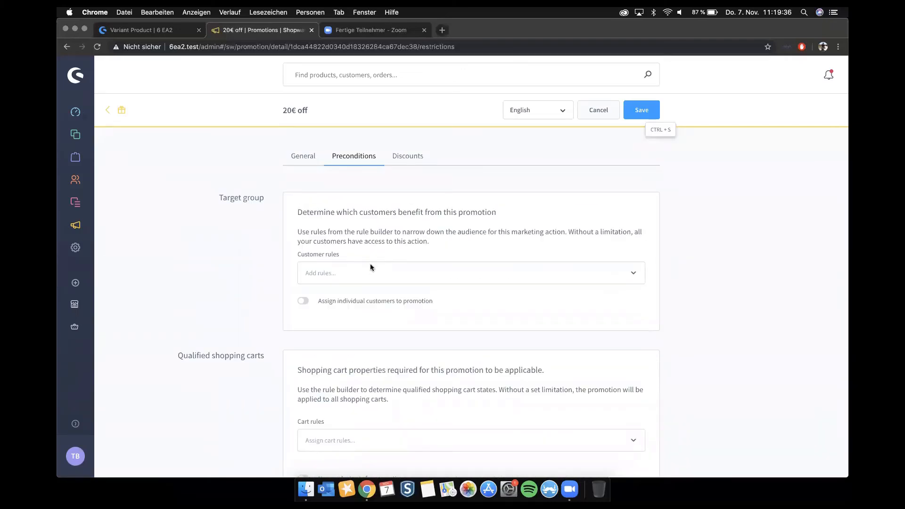
Step: Open the promotion's discounts, apply the discount to a specific range of products and check the selectable product rules
{"action": "left_click", "coordinate": [401, 157]}
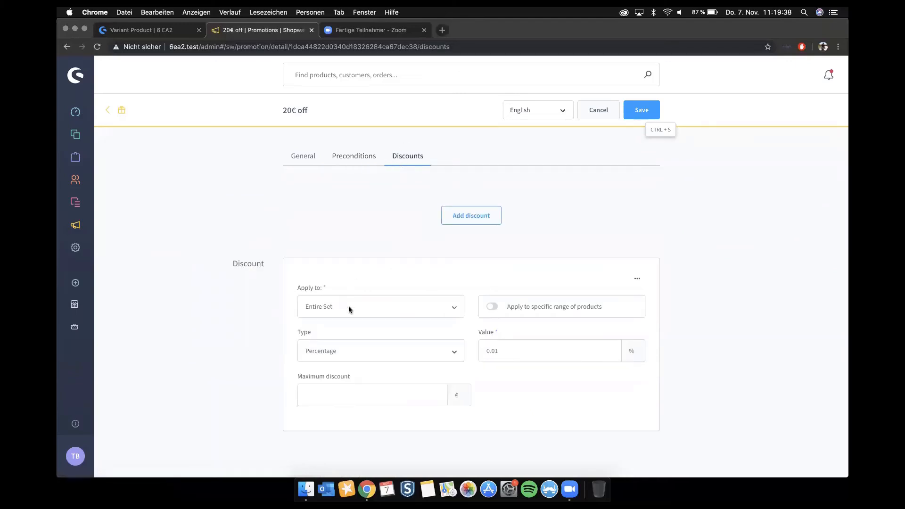
{"action": "left_click", "coordinate": [492, 306]}
{"action": "scroll", "coordinate": [556, 246], "scroll_direction": "down", "scroll_amount": 3}
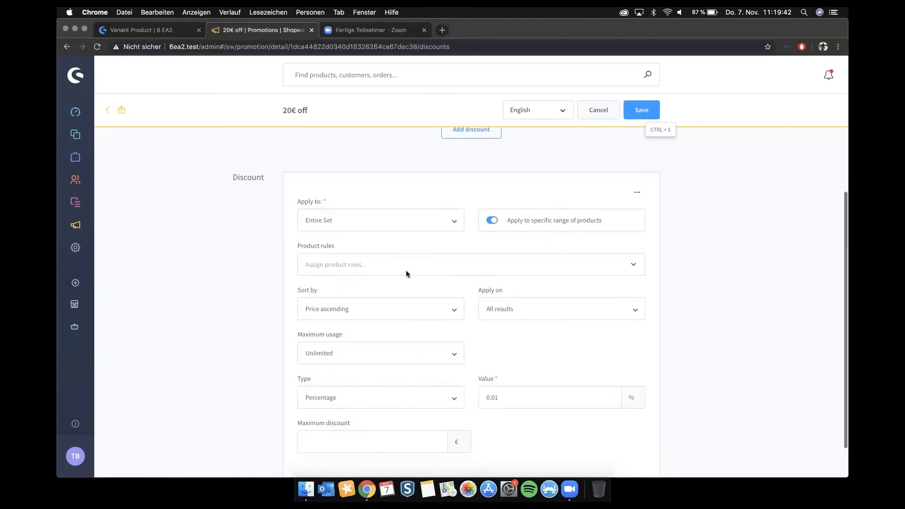
{"action": "left_click", "coordinate": [370, 259]}
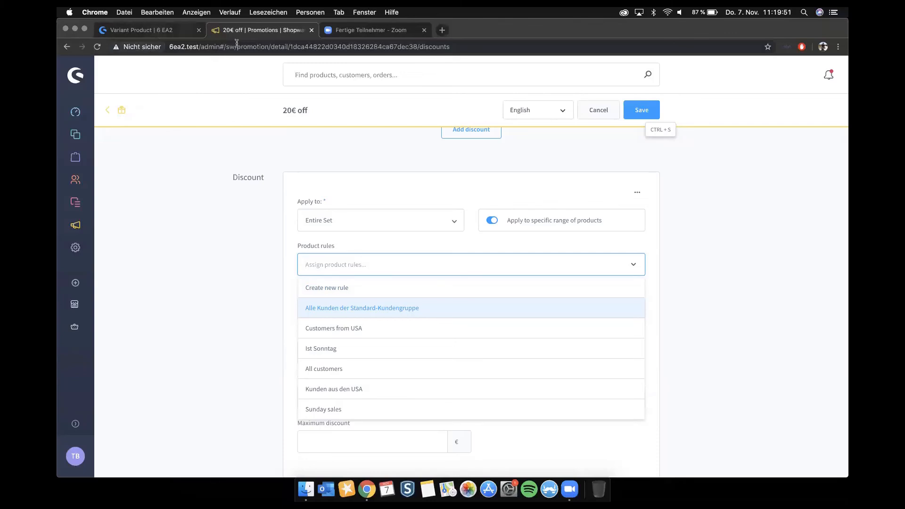
Step: Look briefly at the Variant Product page in the storefront and return to the promotion's discount settings
{"action": "left_click", "coordinate": [159, 31]}
{"action": "left_click", "coordinate": [271, 30]}
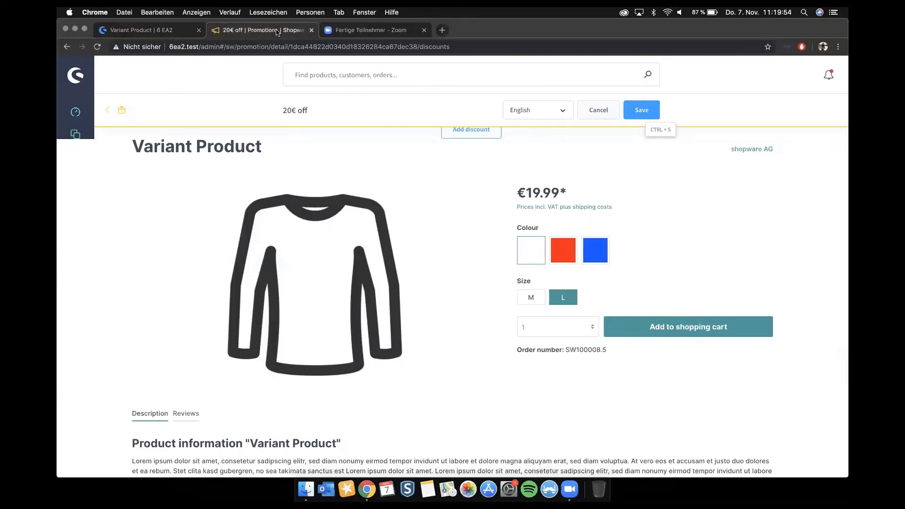
{"action": "left_click", "coordinate": [392, 186]}
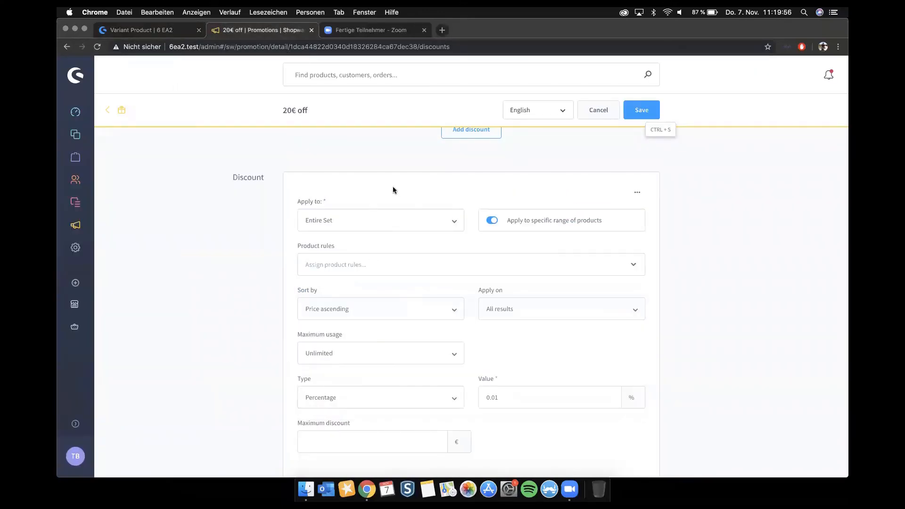
{"action": "scroll", "coordinate": [393, 187], "scroll_direction": "up", "scroll_amount": 4}
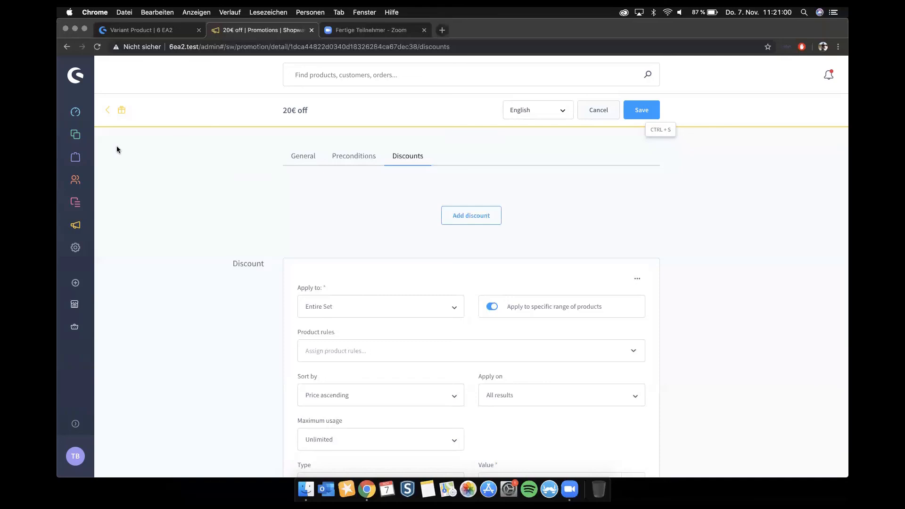
Step: Open shopware.com in a new browser tab and switch the website to English
{"action": "left_click", "coordinate": [441, 33]}
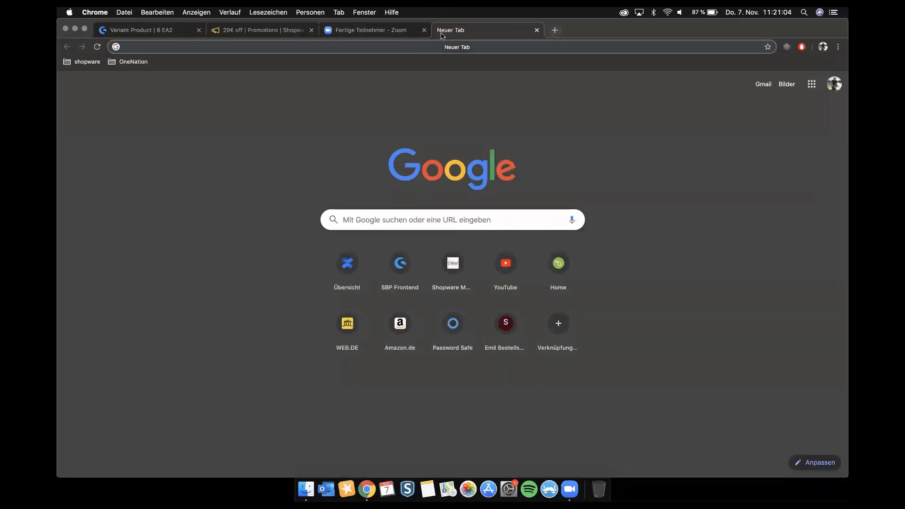
{"action": "type", "text": "shopware.c"}
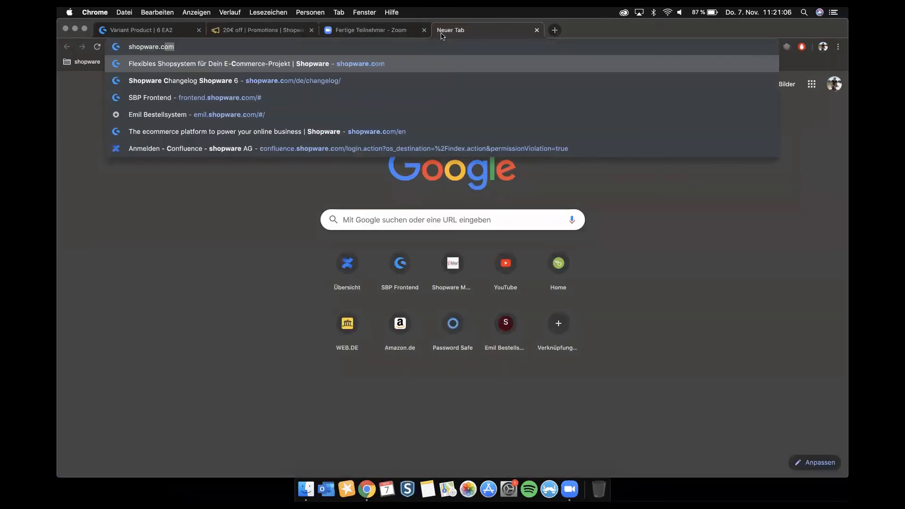
{"action": "key", "text": "Return"}
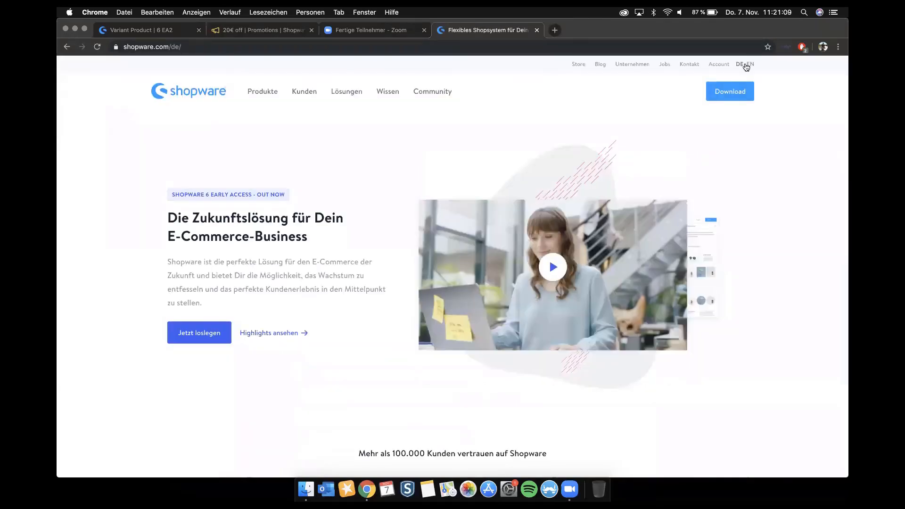
{"action": "left_click", "coordinate": [747, 65]}
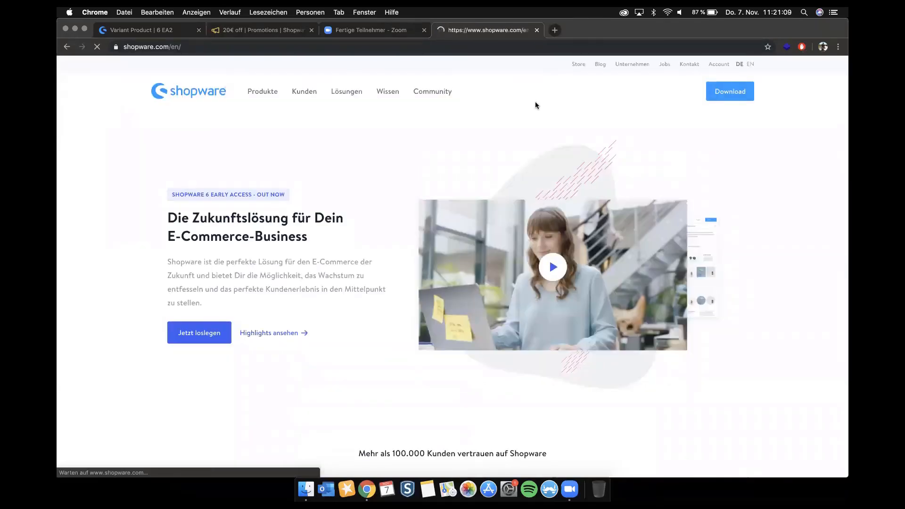
Step: Open the Shopware product roadmap and examine the milestones and the current features of the Shopware 6 Community / Developer Edition
{"action": "mouse_move", "coordinate": [288, 92]}
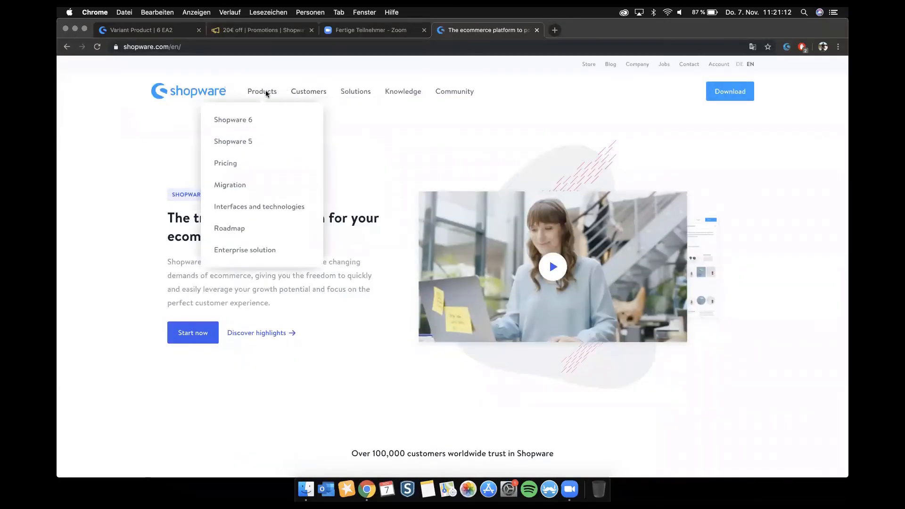
{"action": "left_click", "coordinate": [240, 230]}
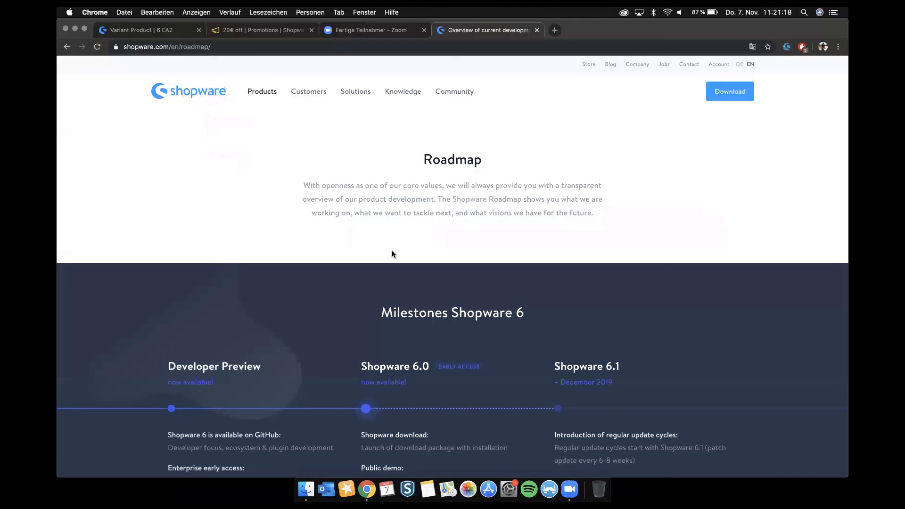
{"action": "scroll", "coordinate": [391, 250], "scroll_direction": "down", "scroll_amount": 2}
{"action": "scroll", "coordinate": [392, 253], "scroll_direction": "down", "scroll_amount": 10}
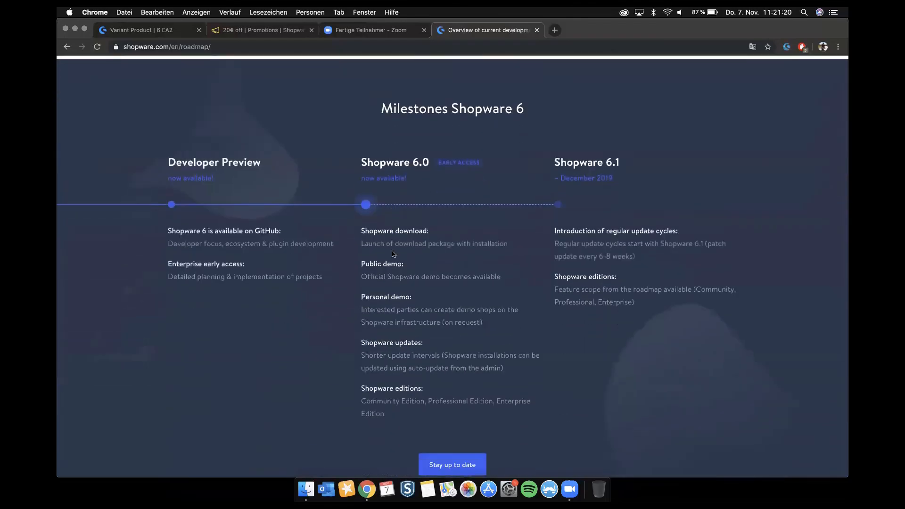
{"action": "scroll", "coordinate": [392, 253], "scroll_direction": "down", "scroll_amount": 4}
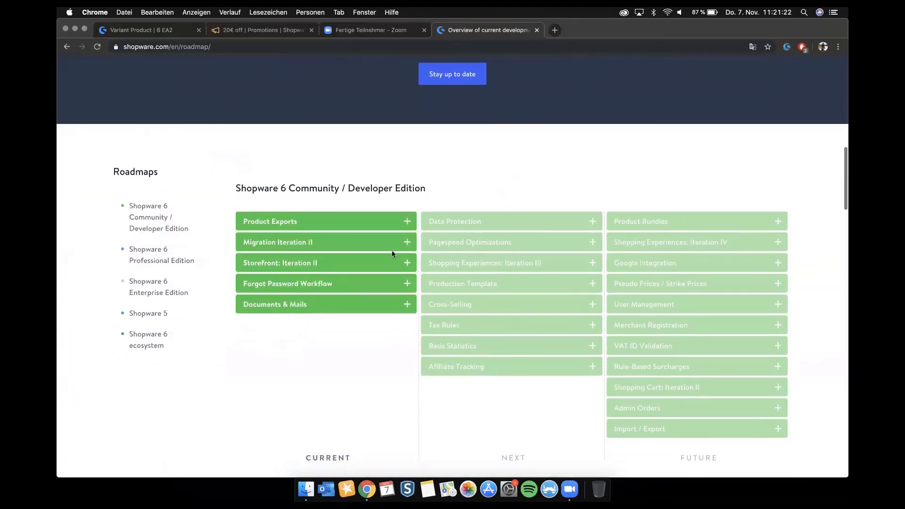
{"action": "mouse_move", "coordinate": [299, 144]}
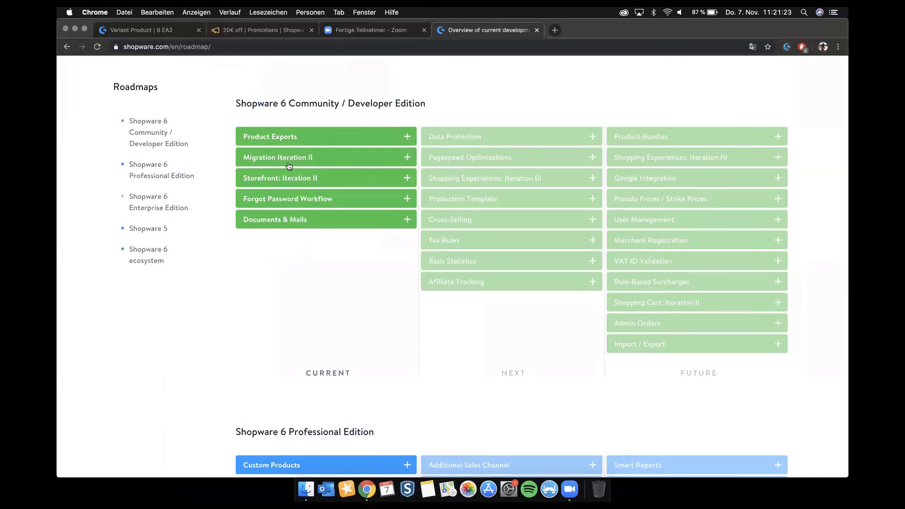
{"action": "mouse_move", "coordinate": [292, 202]}
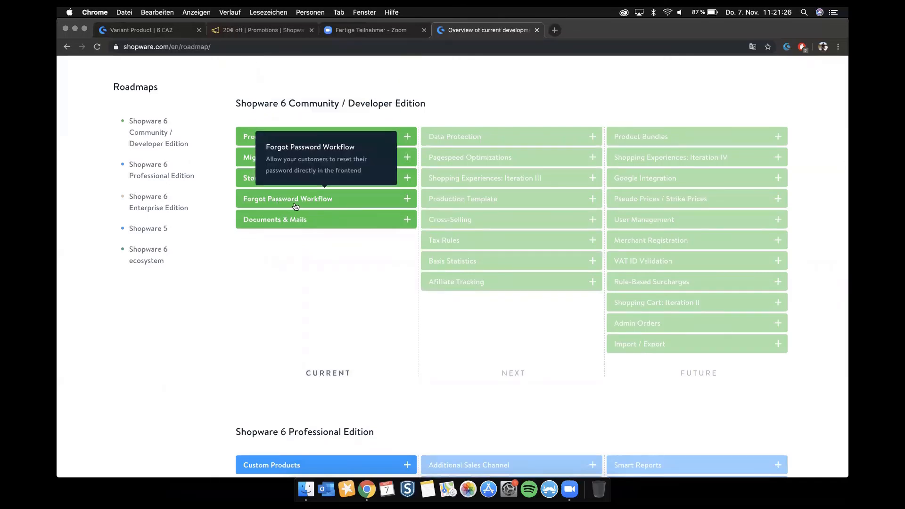